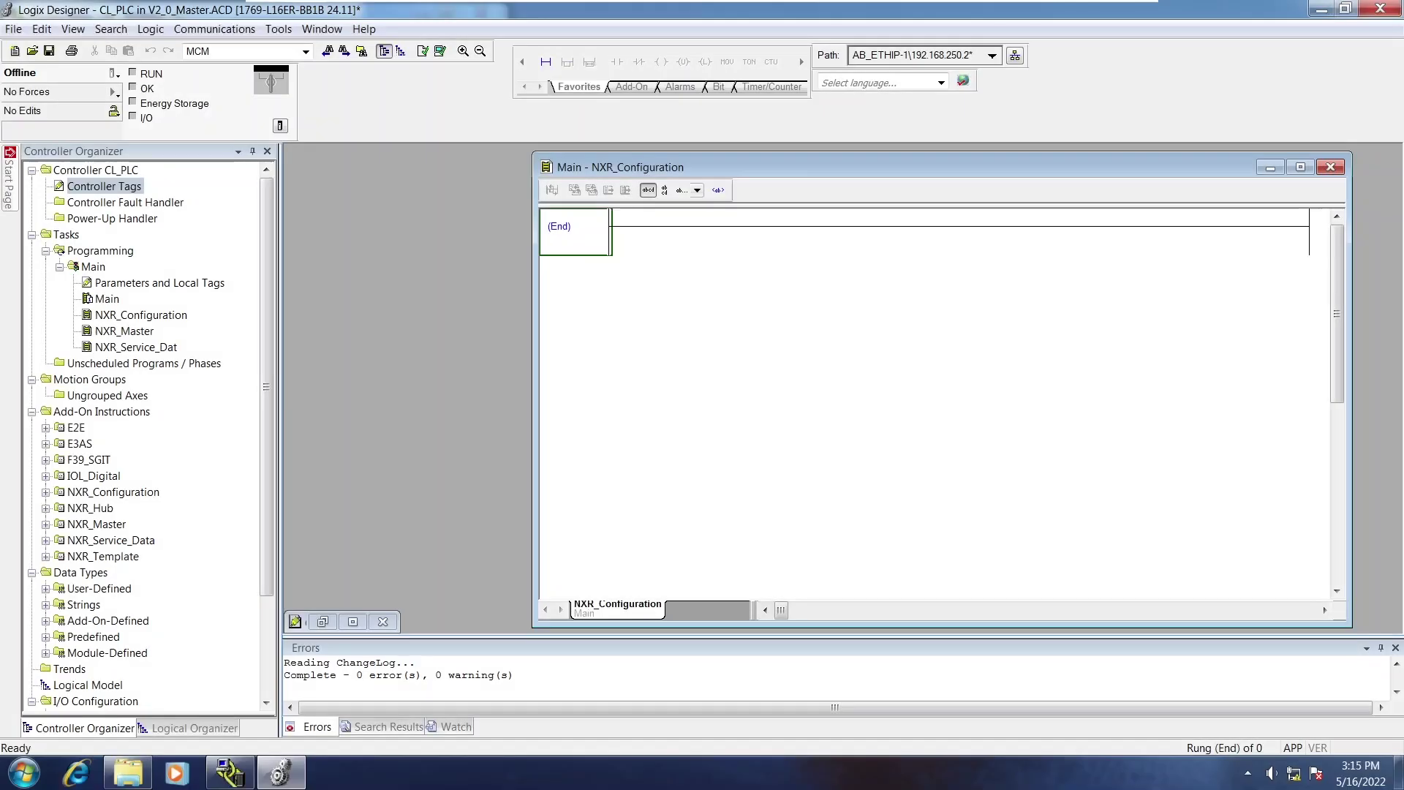
# Open the NXR_Configuration routine, add an empty rung 0 and show the Add-On instructions.
pyautogui.doubleClick(148, 320)
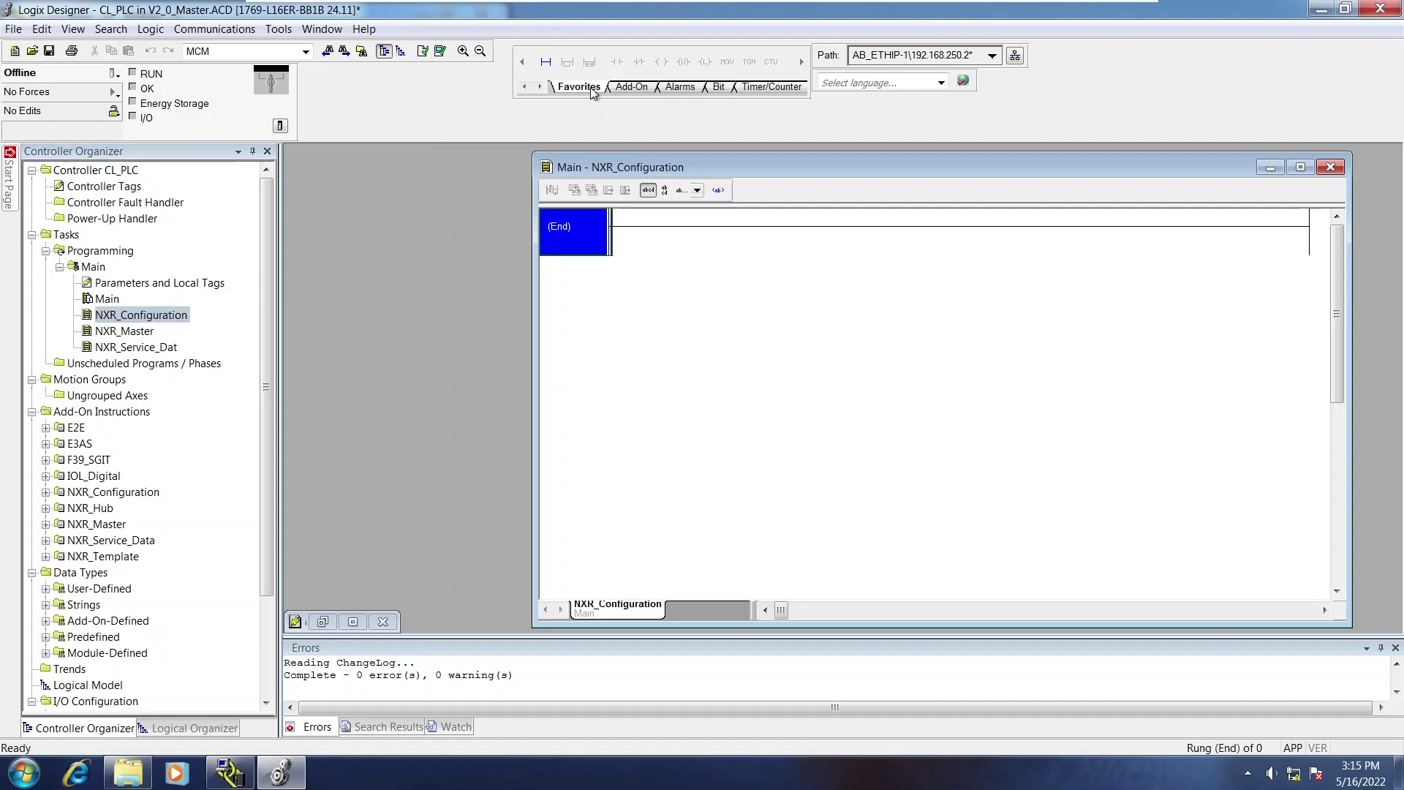
pyautogui.click(545, 62)
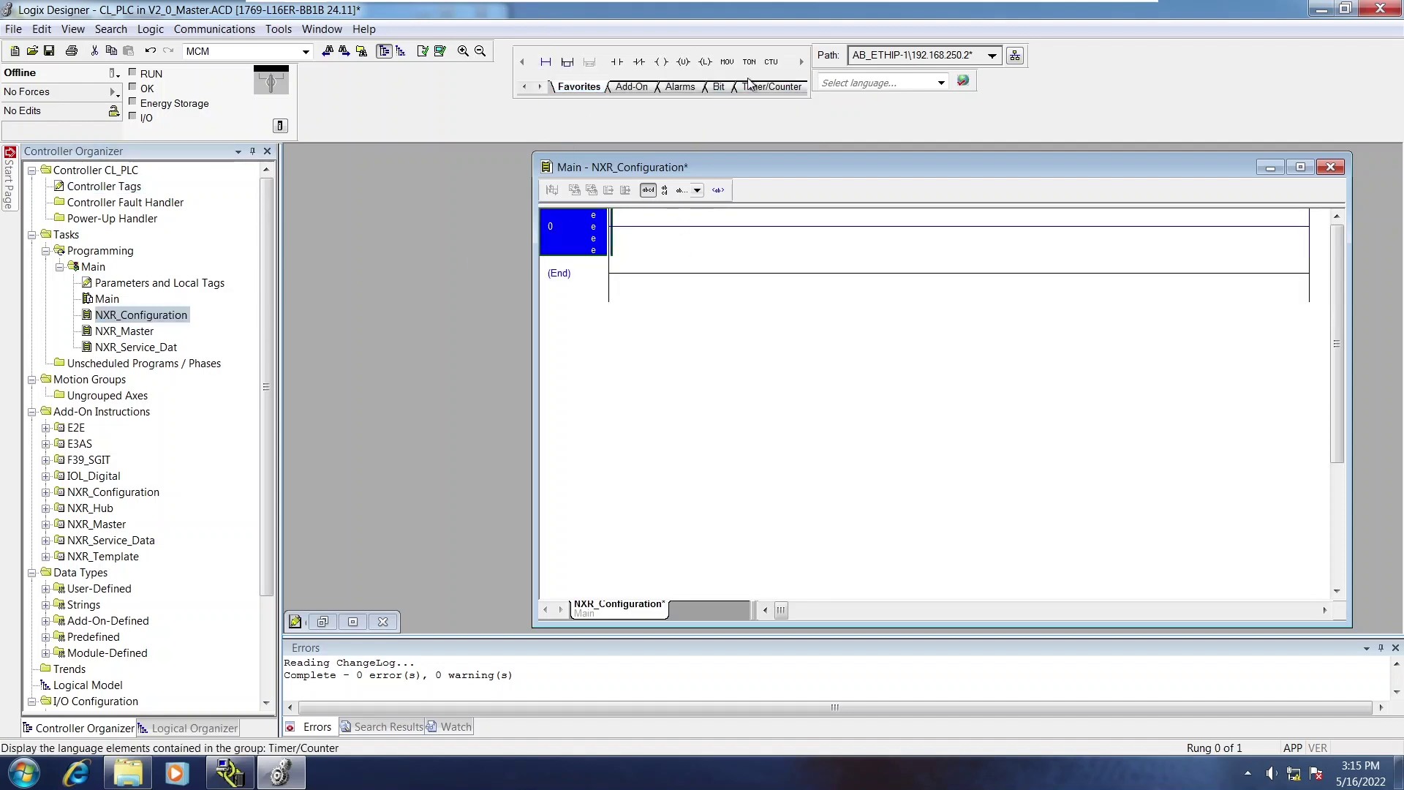
pyautogui.click(632, 86)
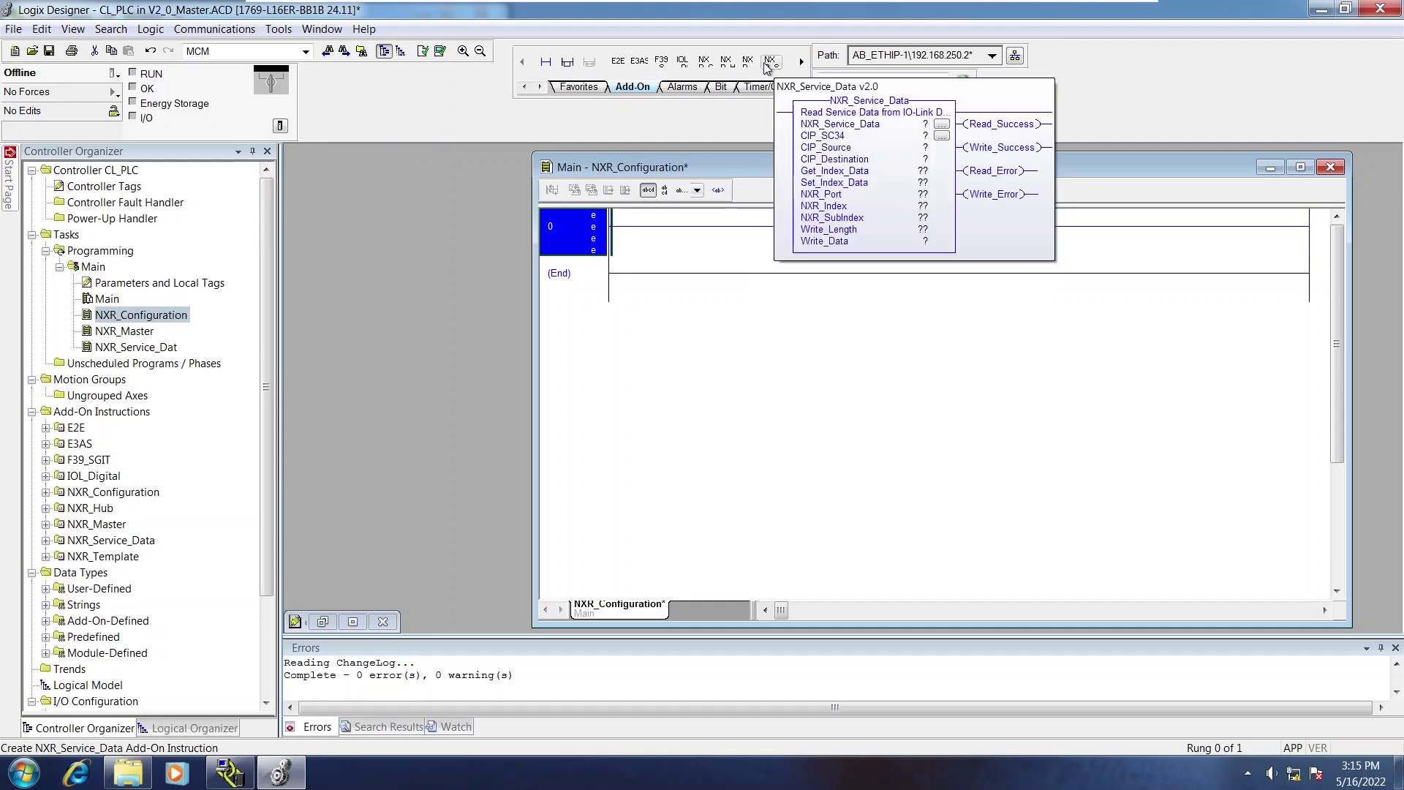
# Insert the NXR_Configuration instruction and assign NXR_Conf_AOI, NXR_Params, CIPRes and CIP10.
pyautogui.click(700, 60)
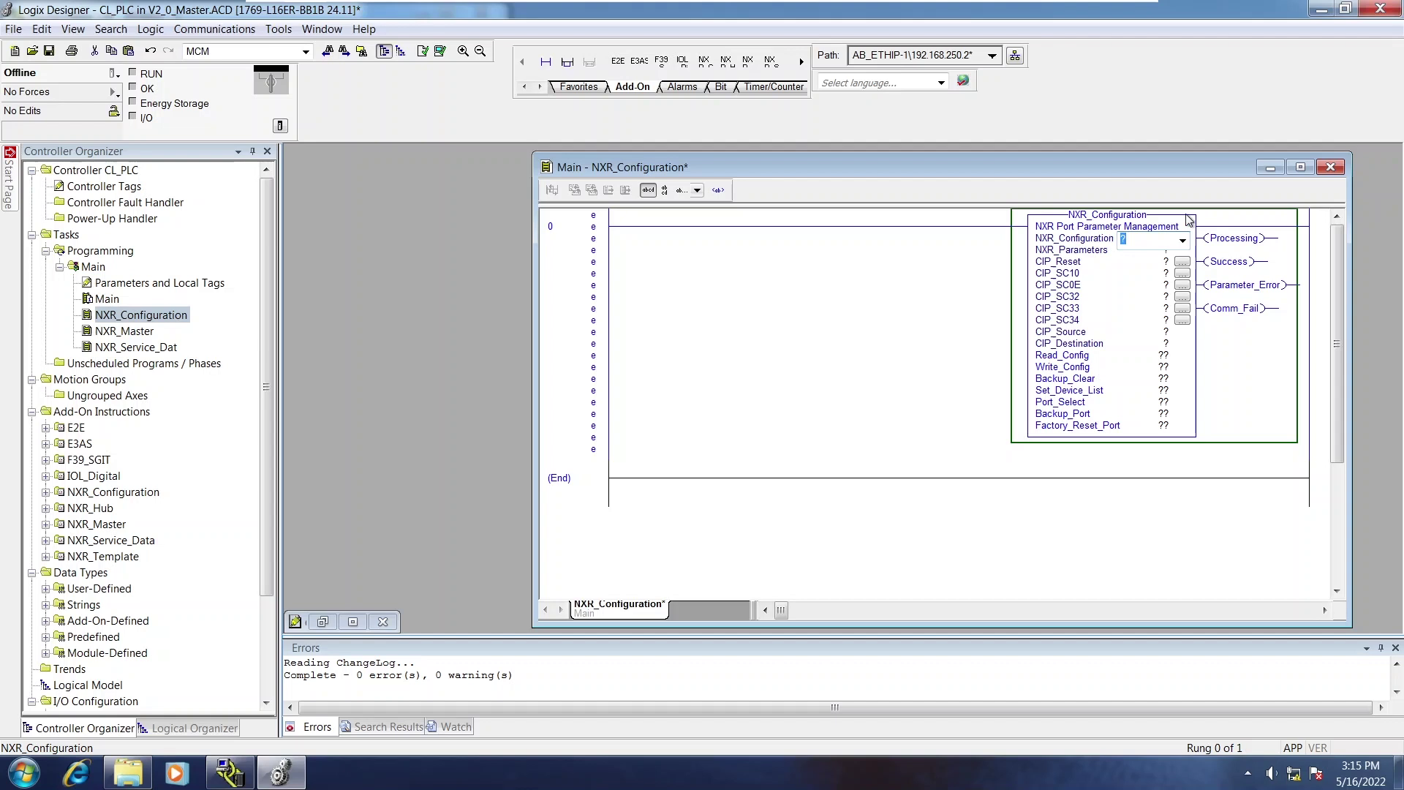
pyautogui.write('NXR_Conf_AOI')
pyautogui.press('Return')
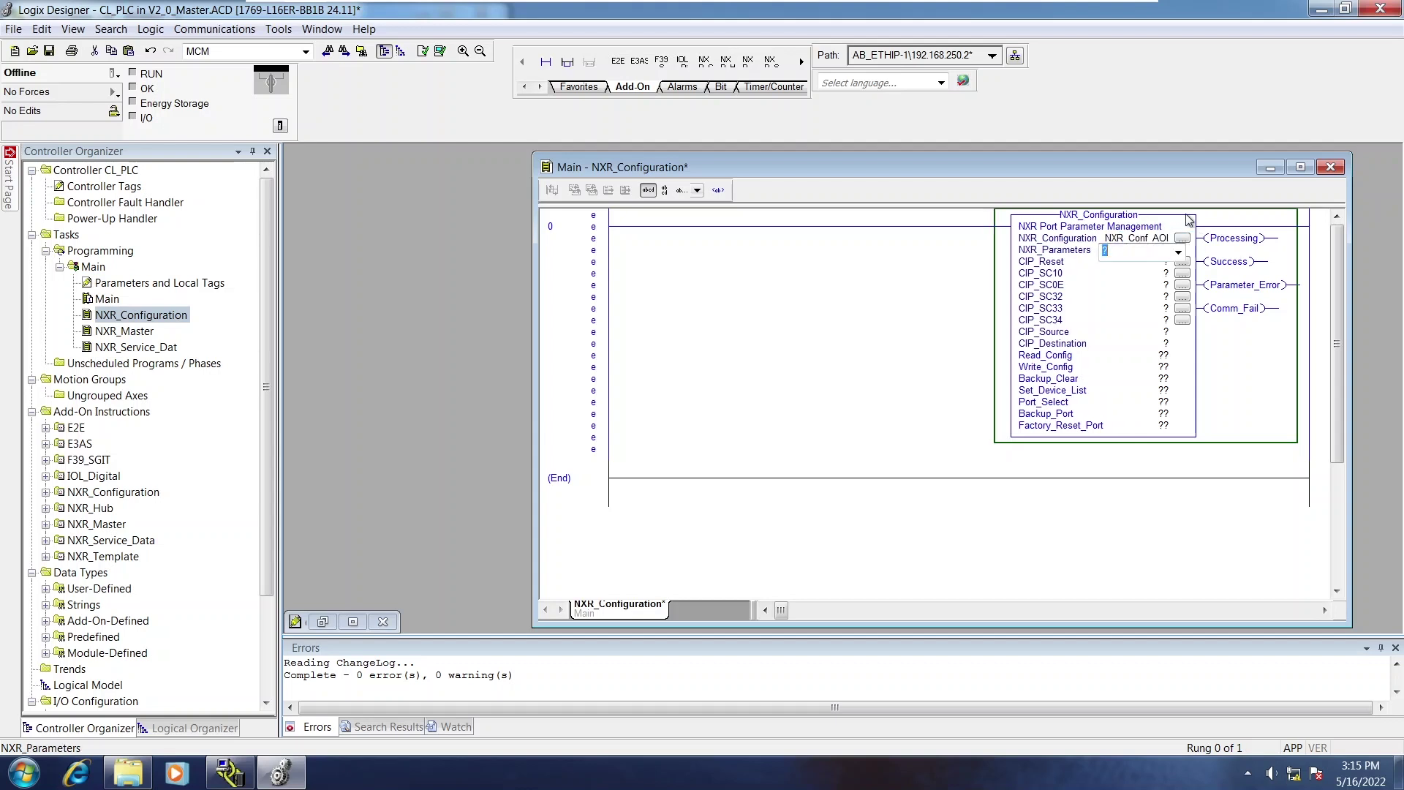
pyautogui.write('NXR_Params')
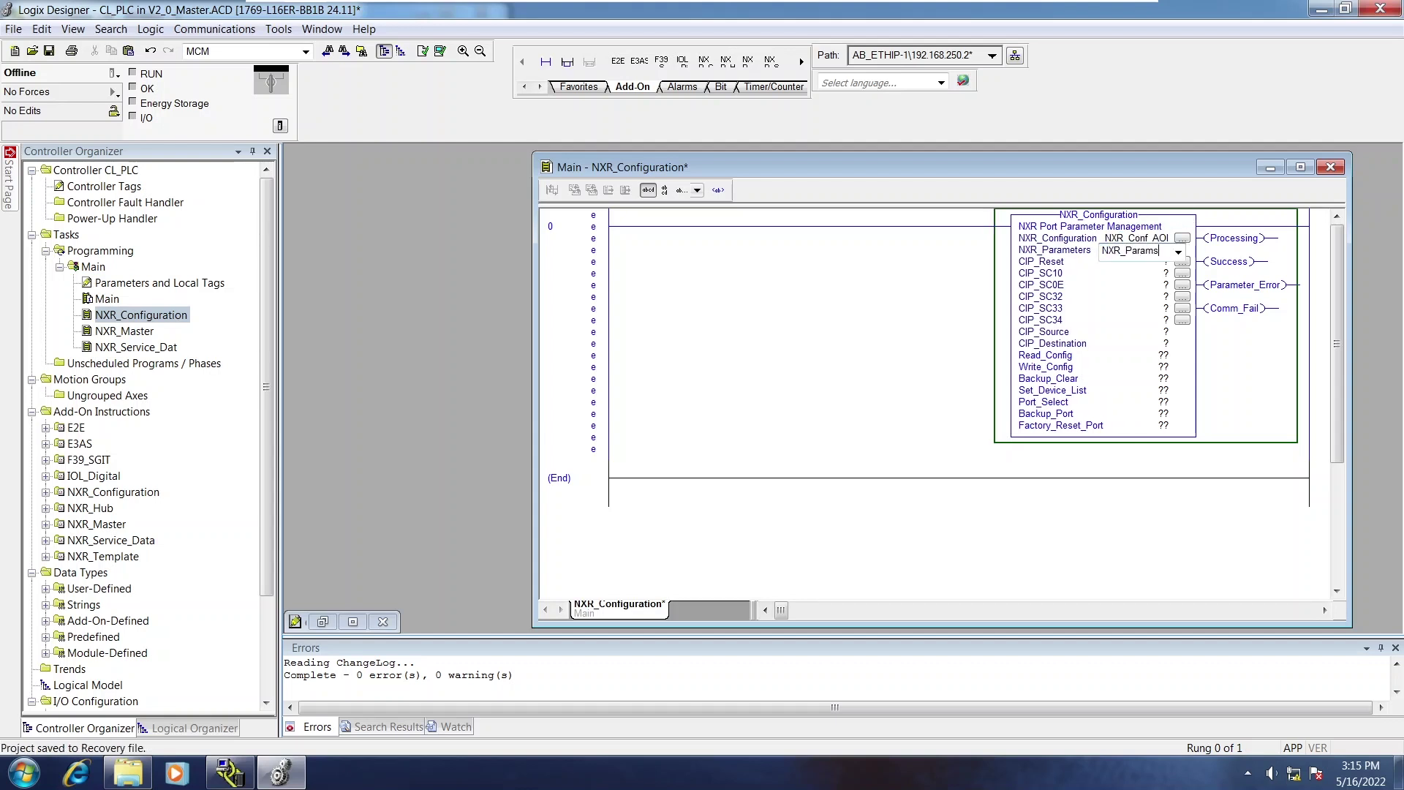
pyautogui.press('Return')
pyautogui.write('CIPRes')
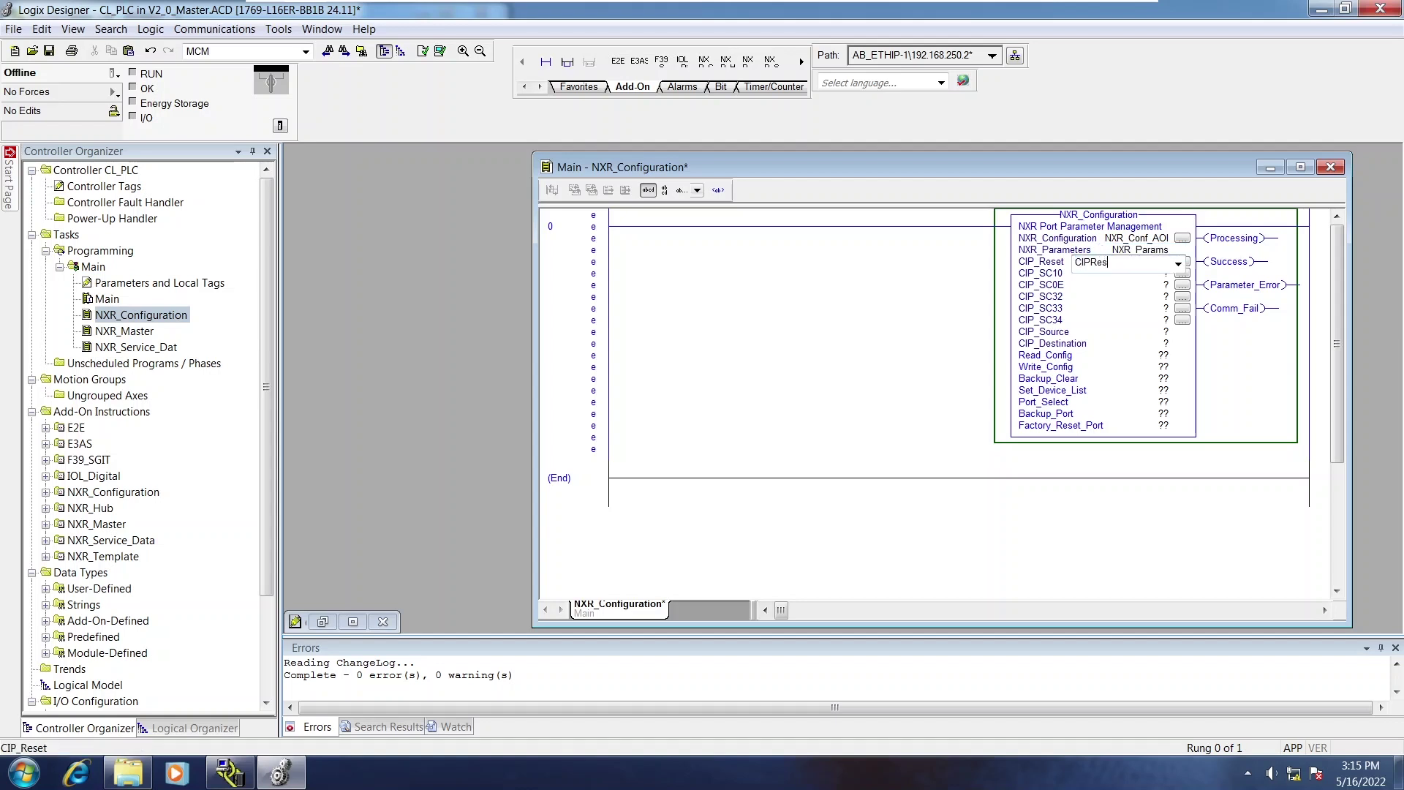
pyautogui.press('Return')
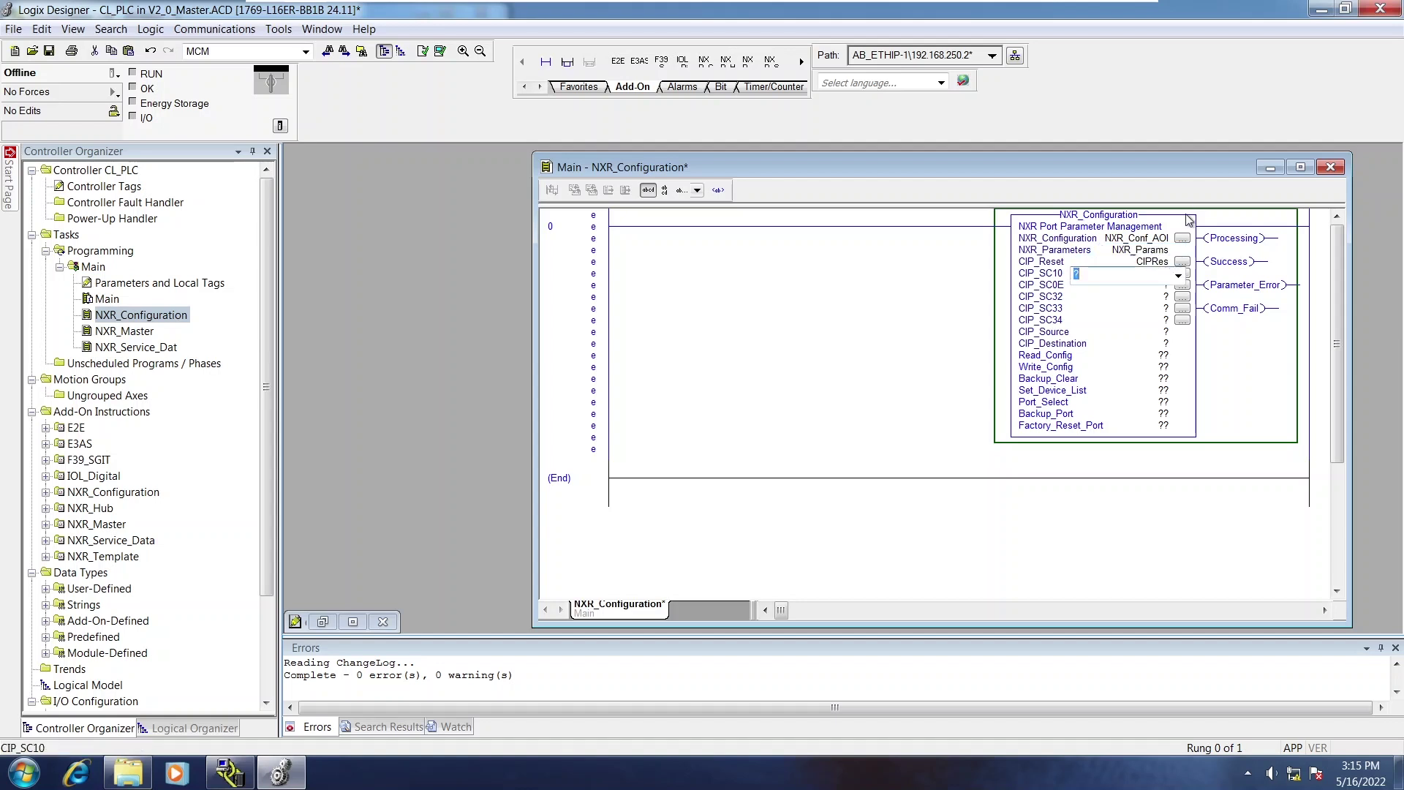
pyautogui.write('CIP10')
pyautogui.press('Return')
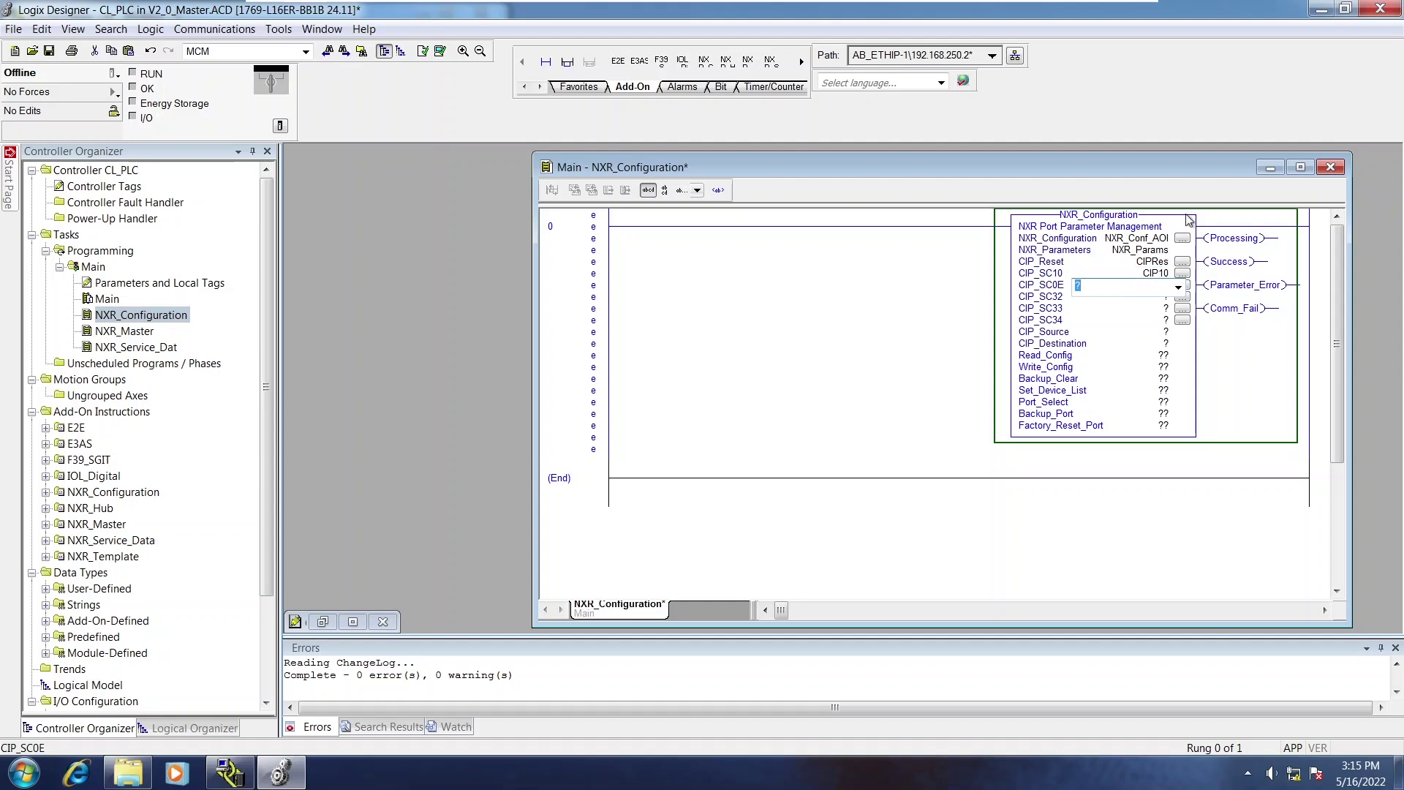
# Assign the remaining operands CIP0E, CIP32, CIP33, CIP34, ConfSRC and ConfDST.
pyautogui.write('CIP0E')
pyautogui.press('Return')
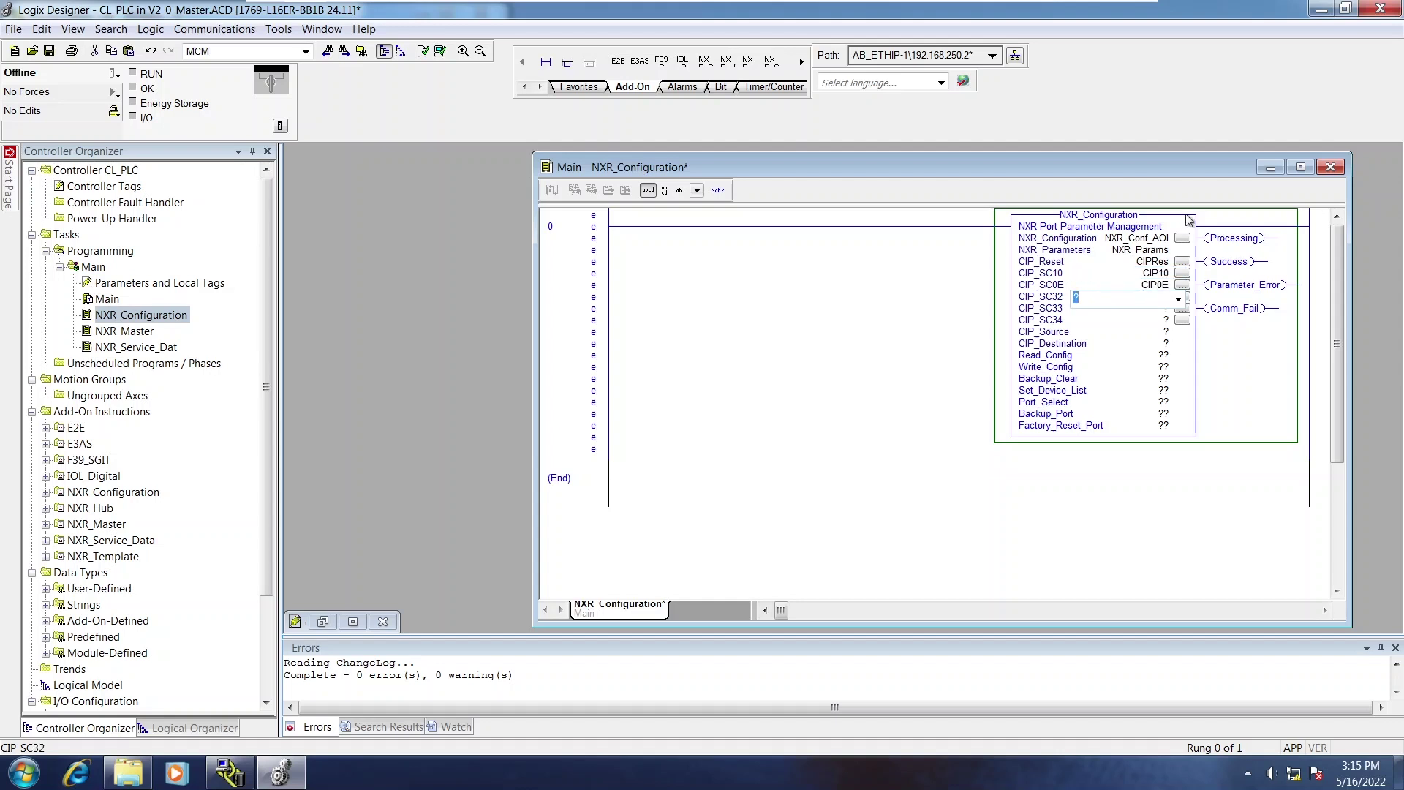
pyautogui.write('CIP32')
pyautogui.press('Return')
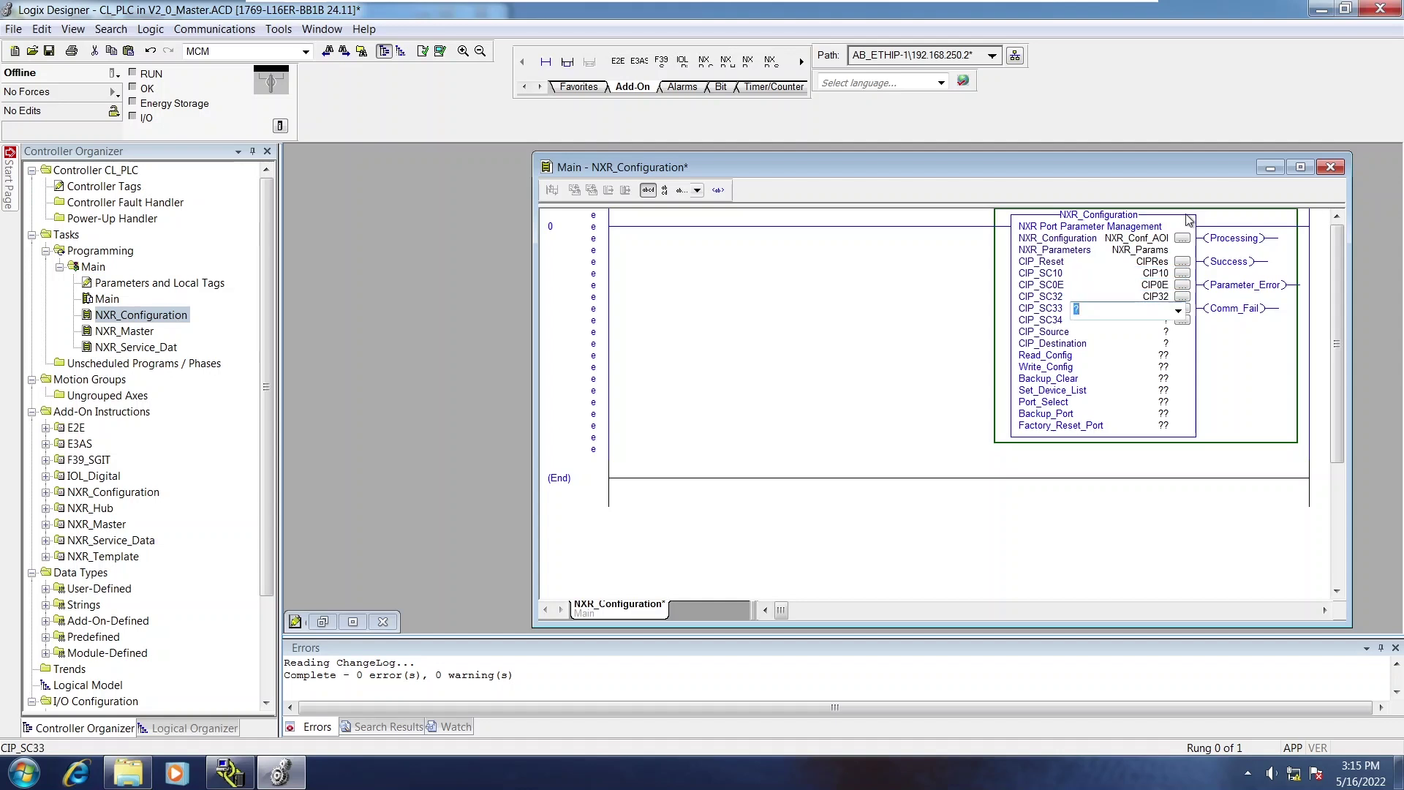
pyautogui.write('CIP33')
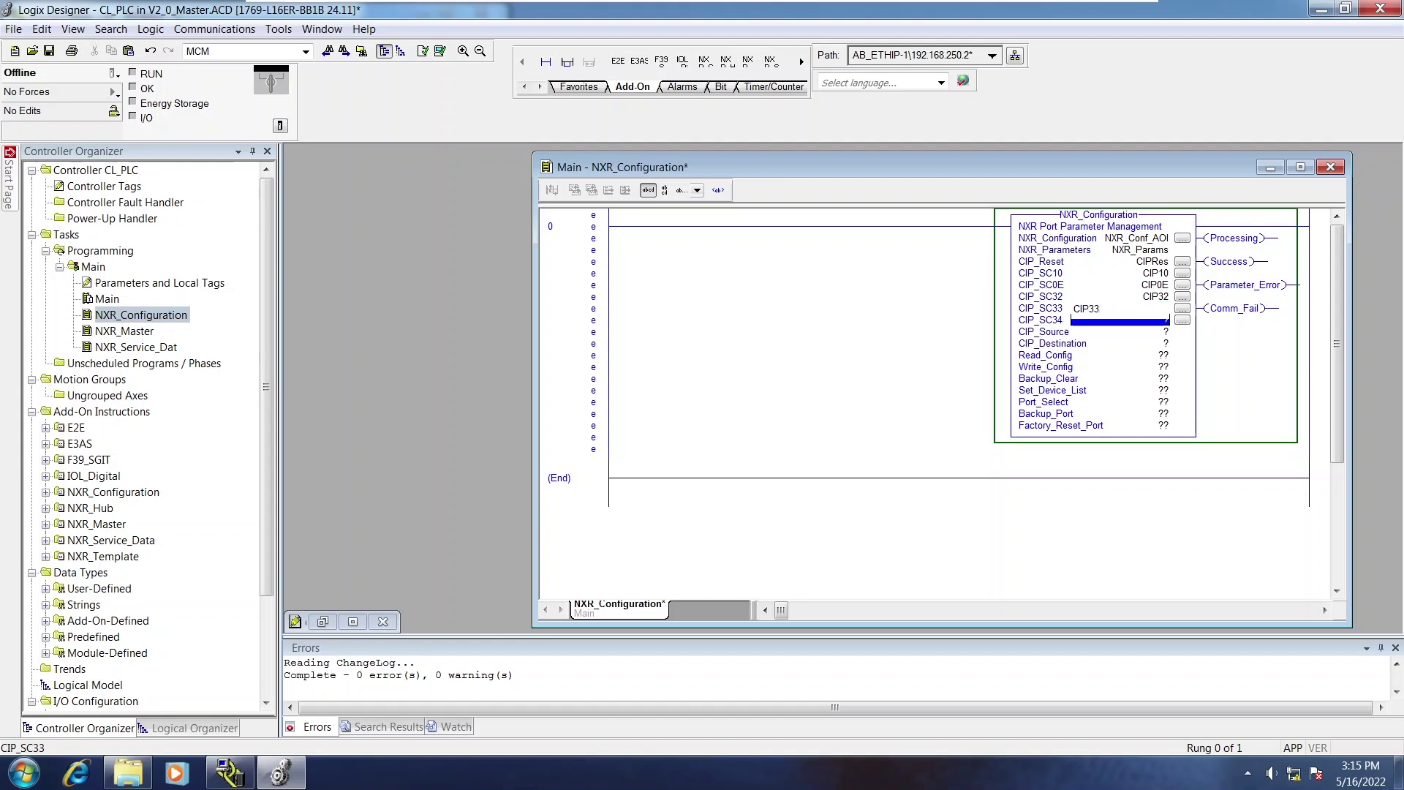
pyautogui.press('Return')
pyautogui.write('CIP34')
pyautogui.press('Return')
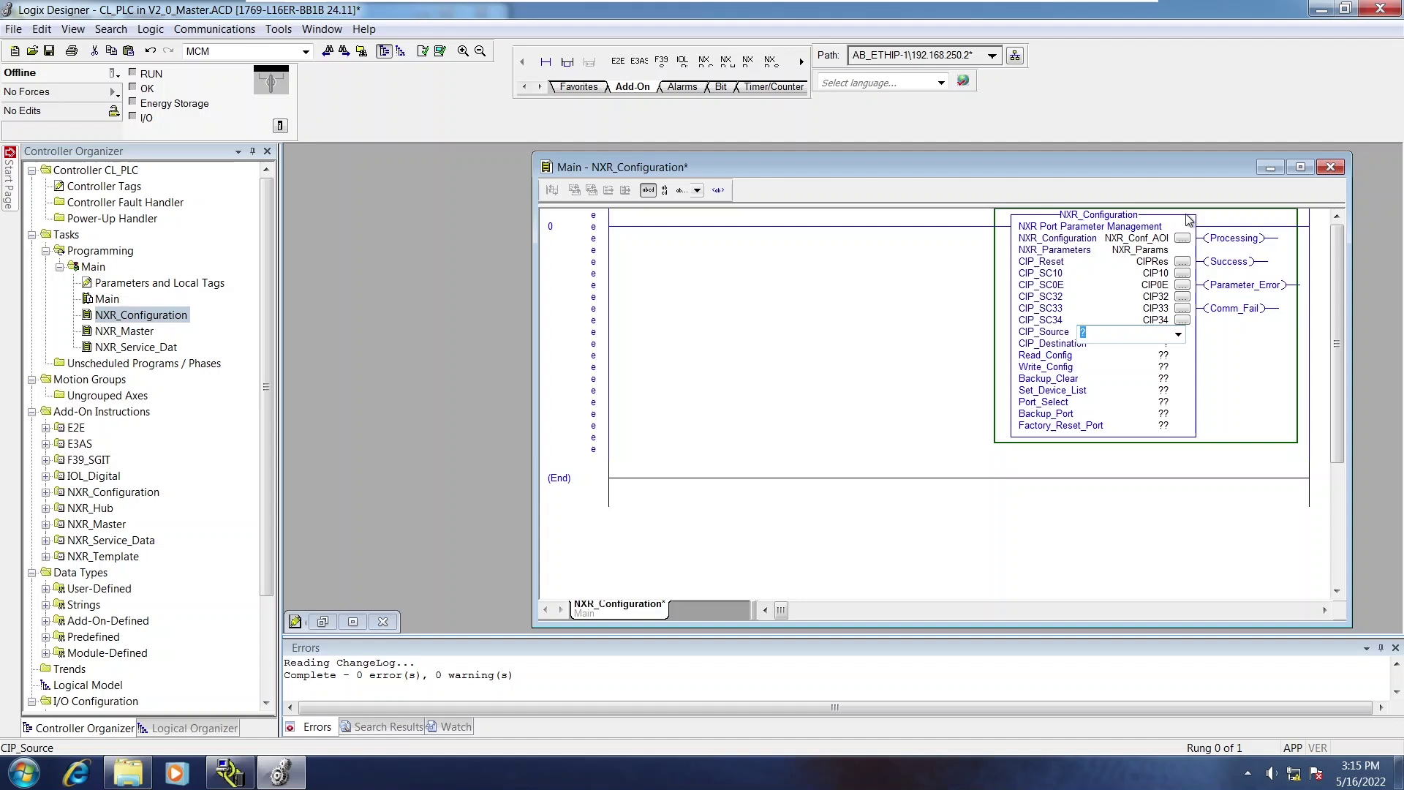
pyautogui.write('Con')
pyautogui.press('Return')
pyautogui.write('Con')
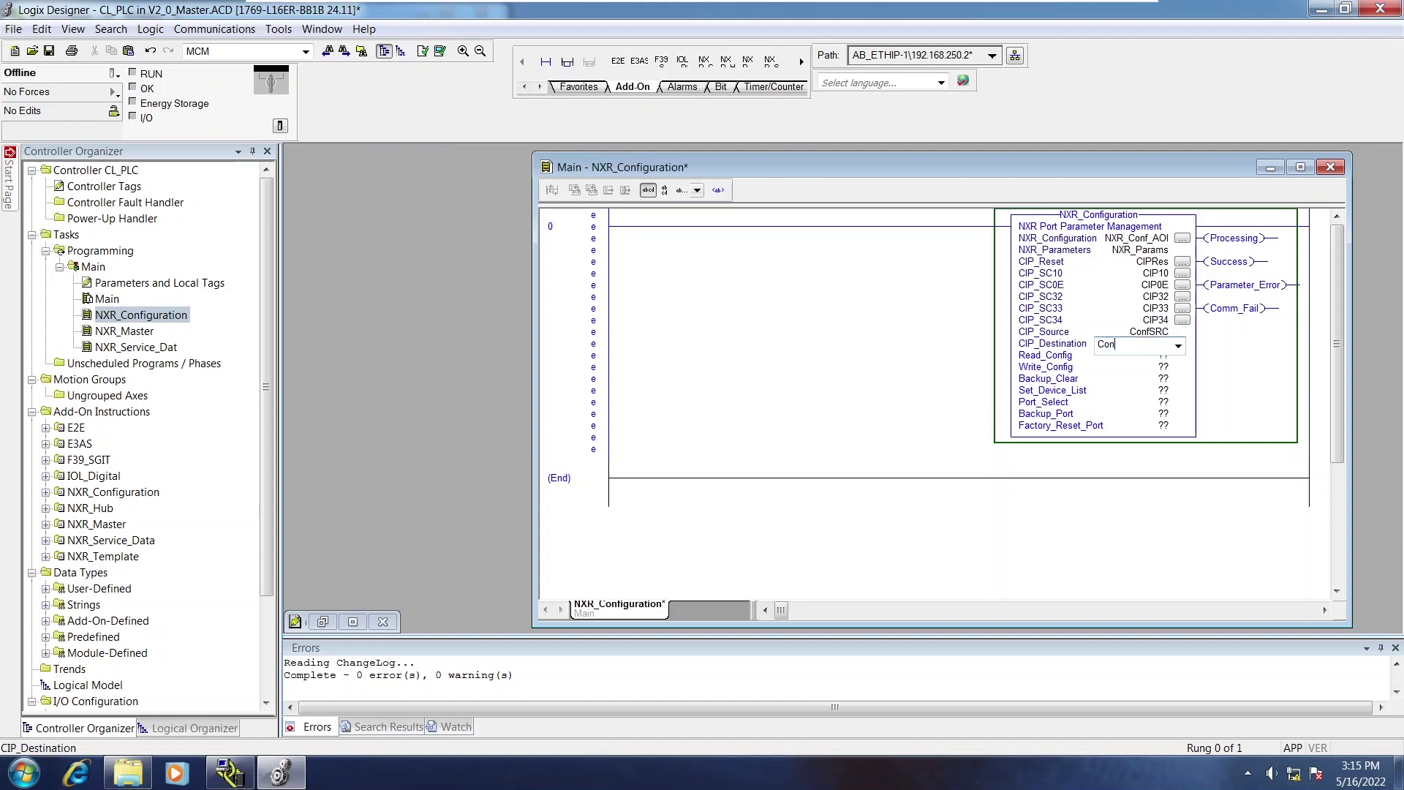
pyautogui.write('fDST')
pyautogui.press('Return')
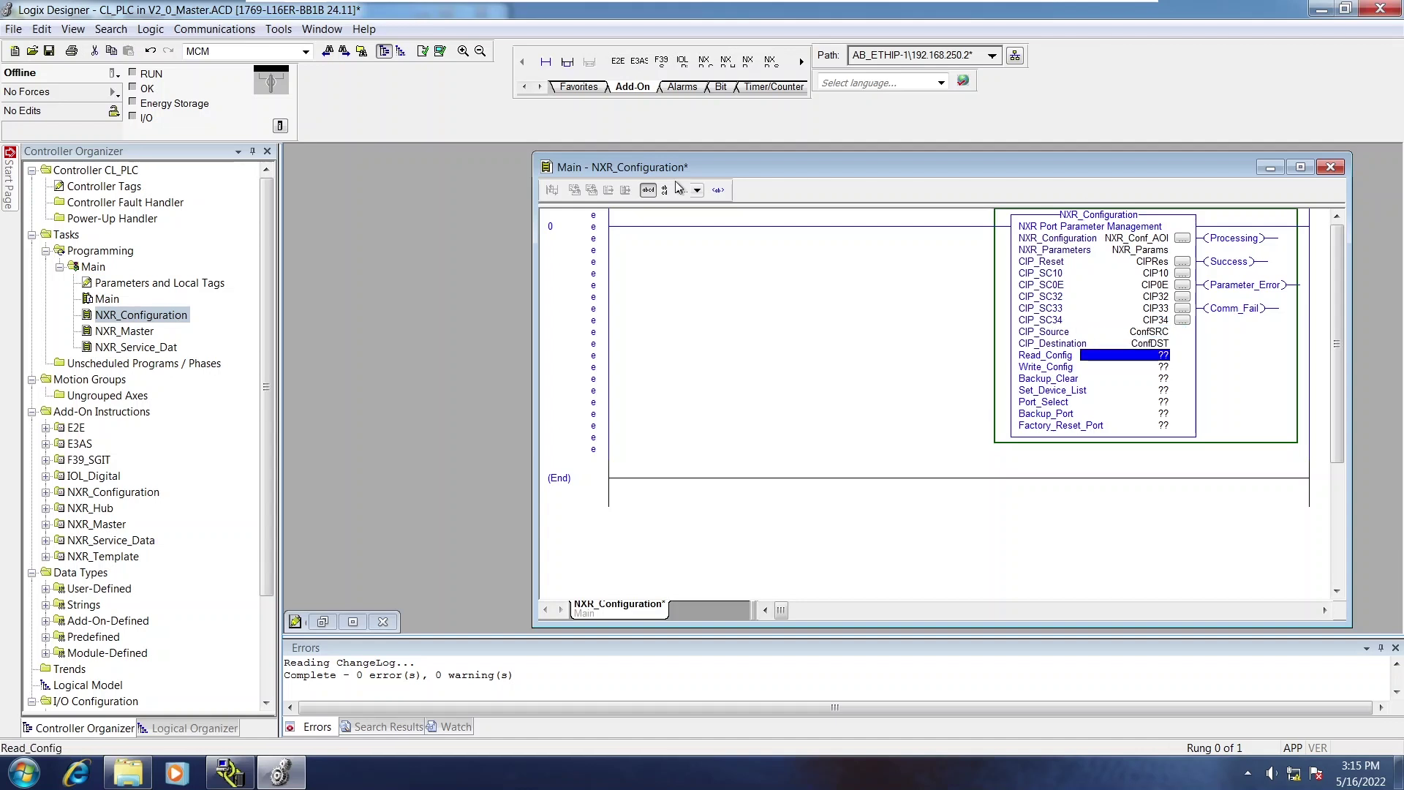
# Create the NXR_Conf_AOI and NXR_Params tags with New Tag (Ctrl+W).
pyautogui.click(1137, 238)
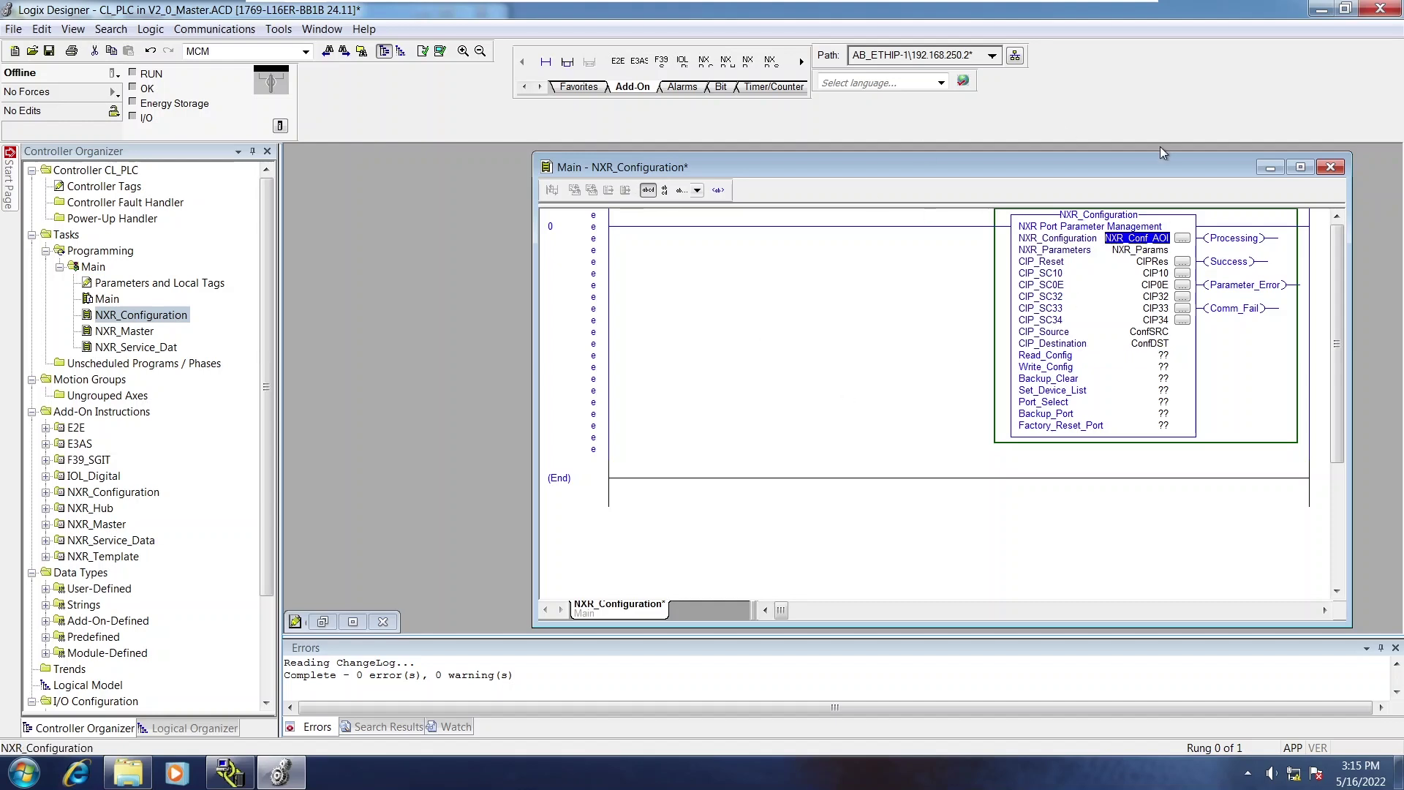
pyautogui.click(1055, 216)
pyautogui.hotkey('ctrl', 'w')
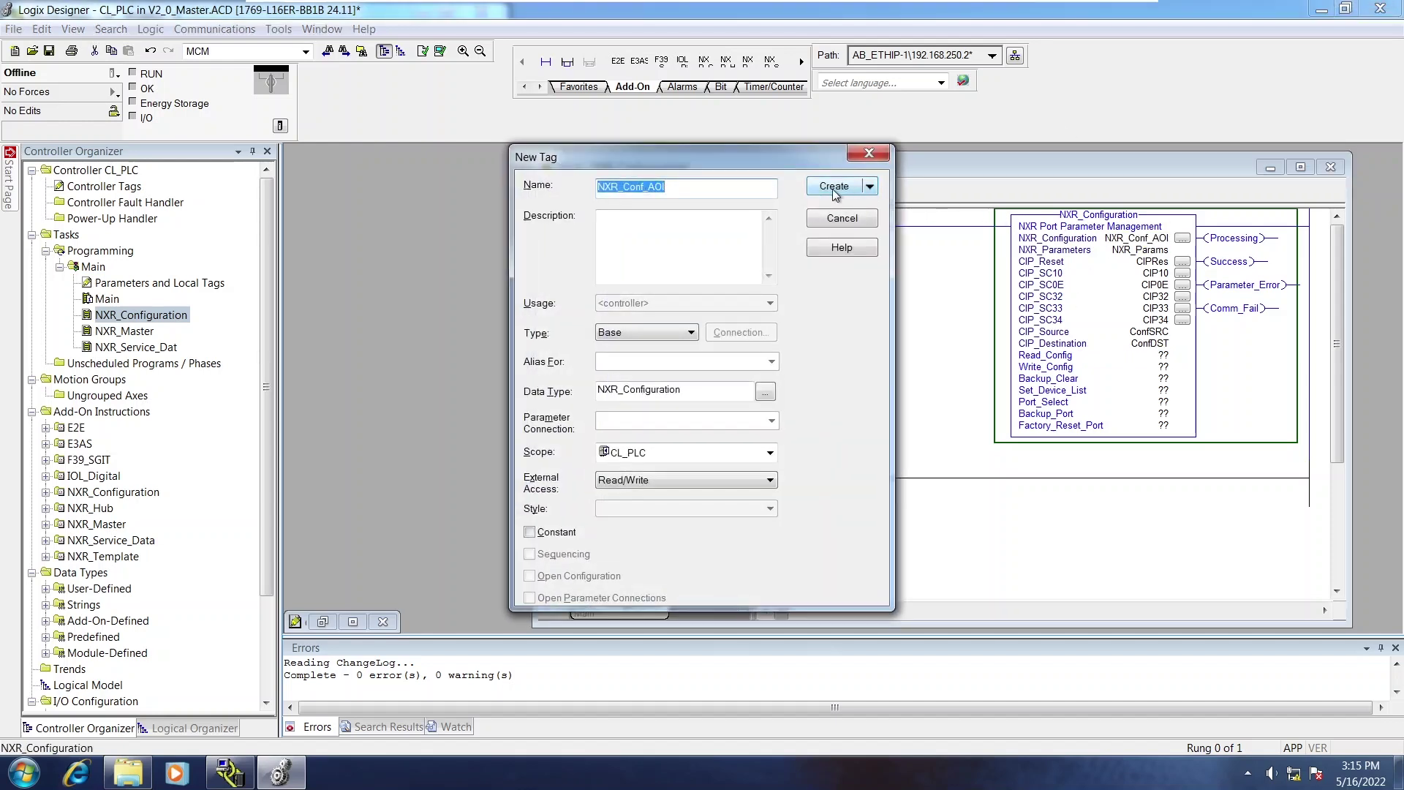
pyautogui.click(839, 187)
pyautogui.click(1124, 277)
pyautogui.hotkey('ctrl', 'w')
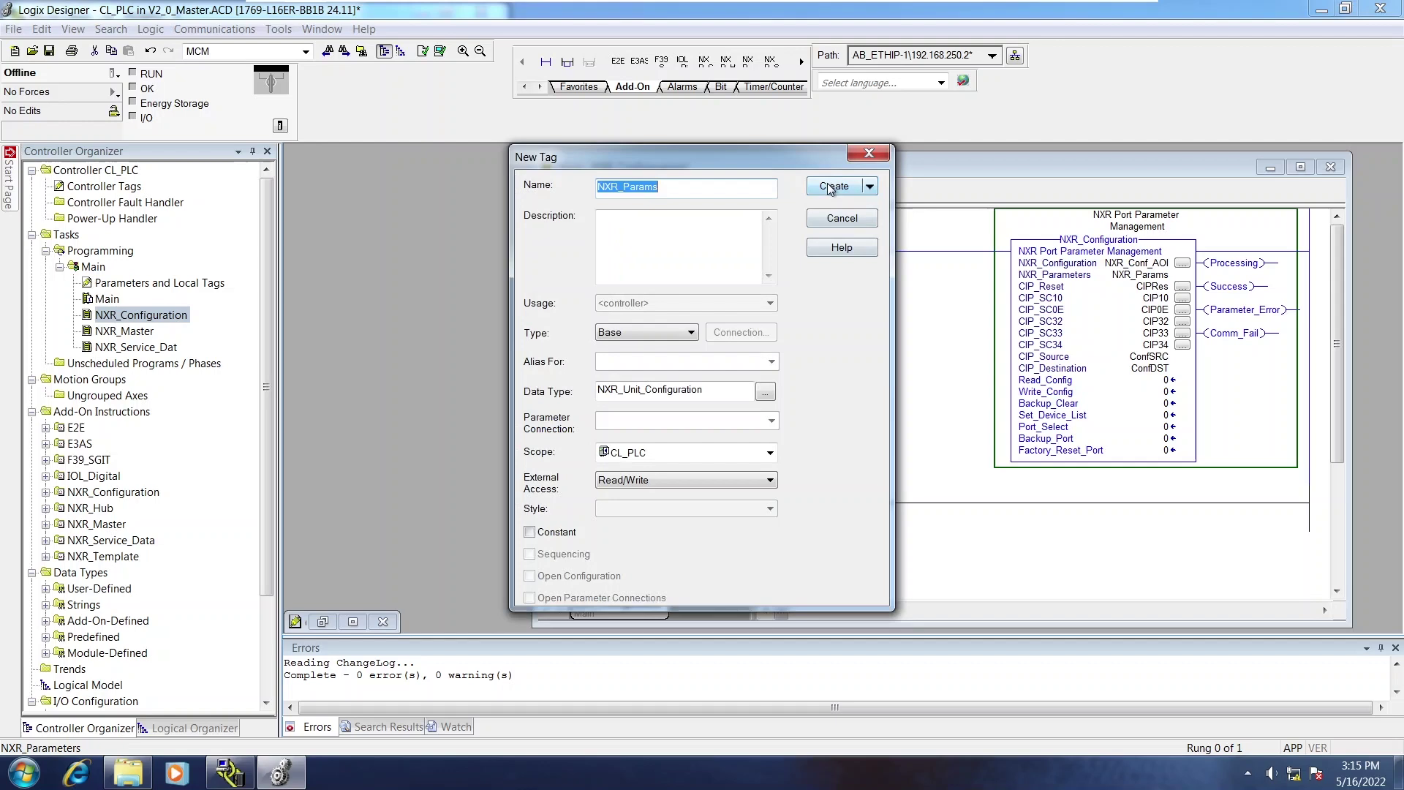
pyautogui.click(839, 188)
# Create MESSAGE tags for the CIP operands, from CIPRes through CIP33.
pyautogui.click(1153, 286)
pyautogui.hotkey('ctrl', 'w')
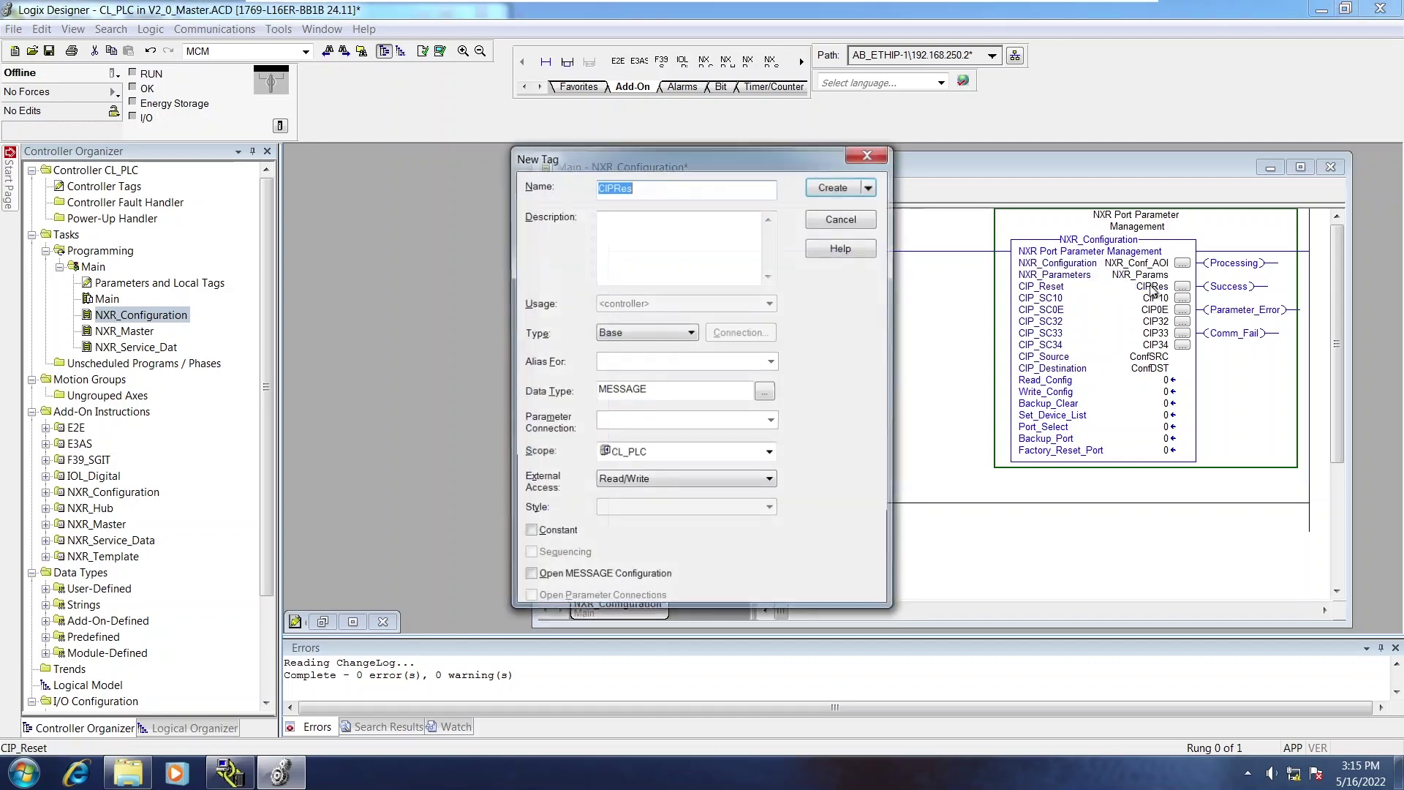
pyautogui.press('Return')
pyautogui.press('Down')
pyautogui.press('Down')
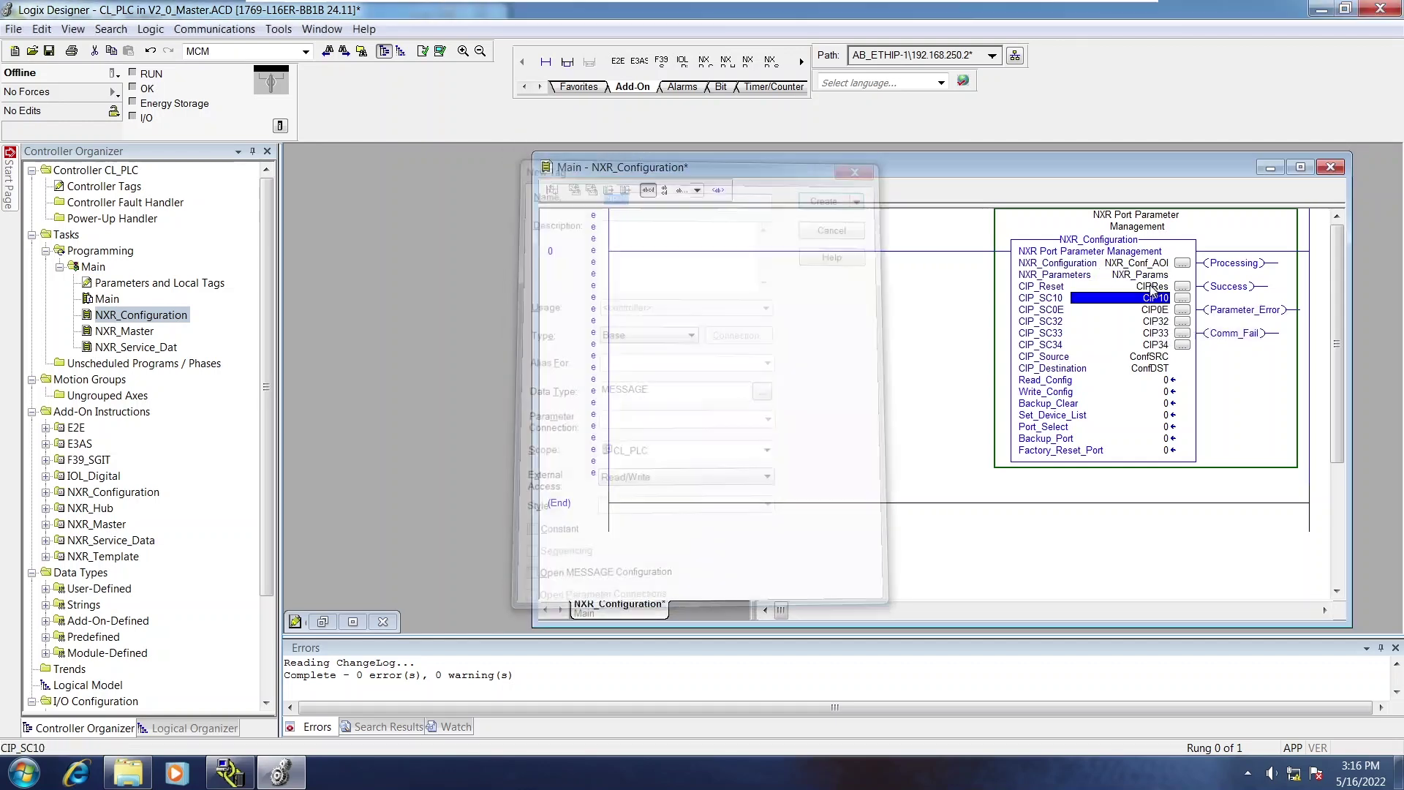
pyautogui.hotkey('ctrl', 'w')
pyautogui.press('Return')
pyautogui.press('Down')
pyautogui.hotkey('ctrl', 'w')
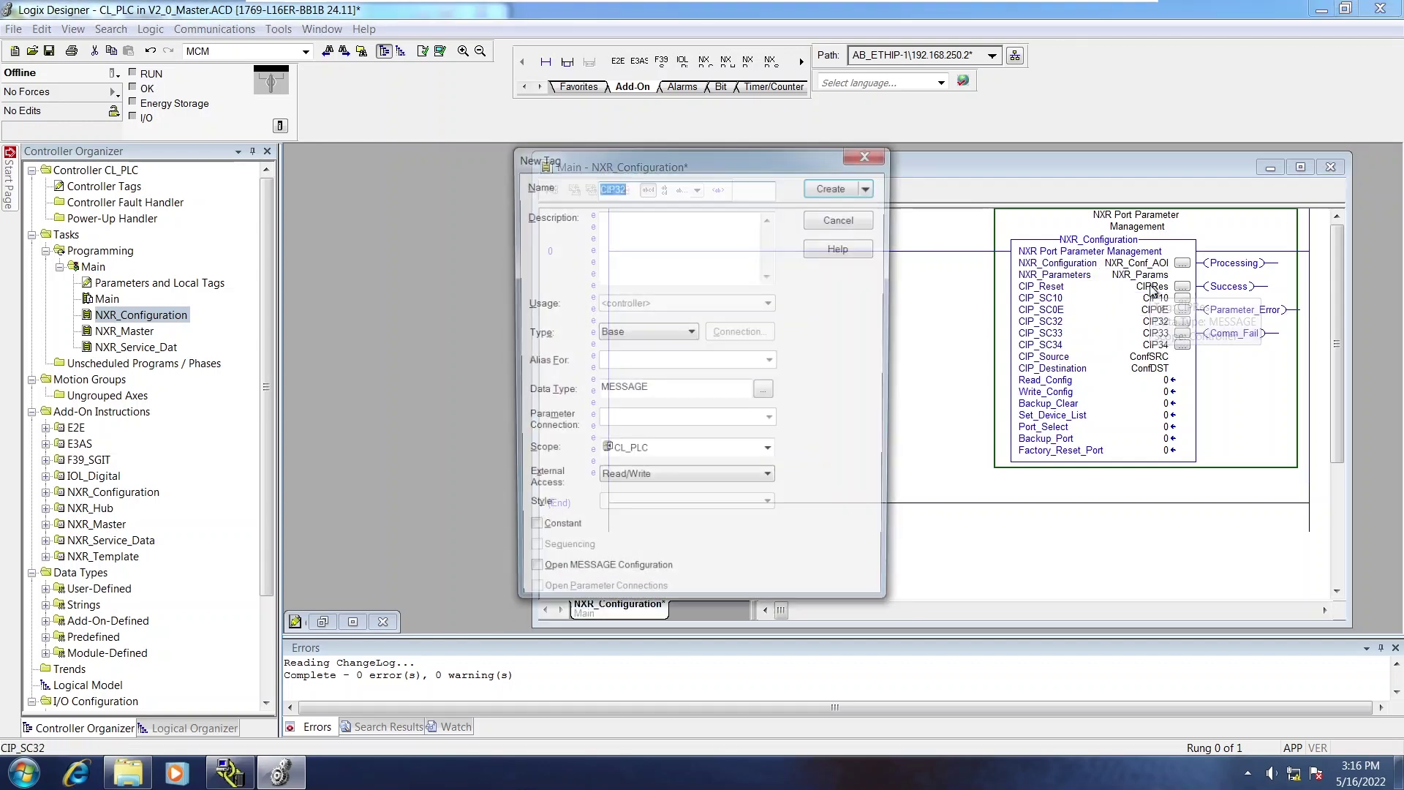
pyautogui.press('Return')
pyautogui.press('Down')
pyautogui.hotkey('ctrl', 'w')
pyautogui.press('Return')
pyautogui.press('Down')
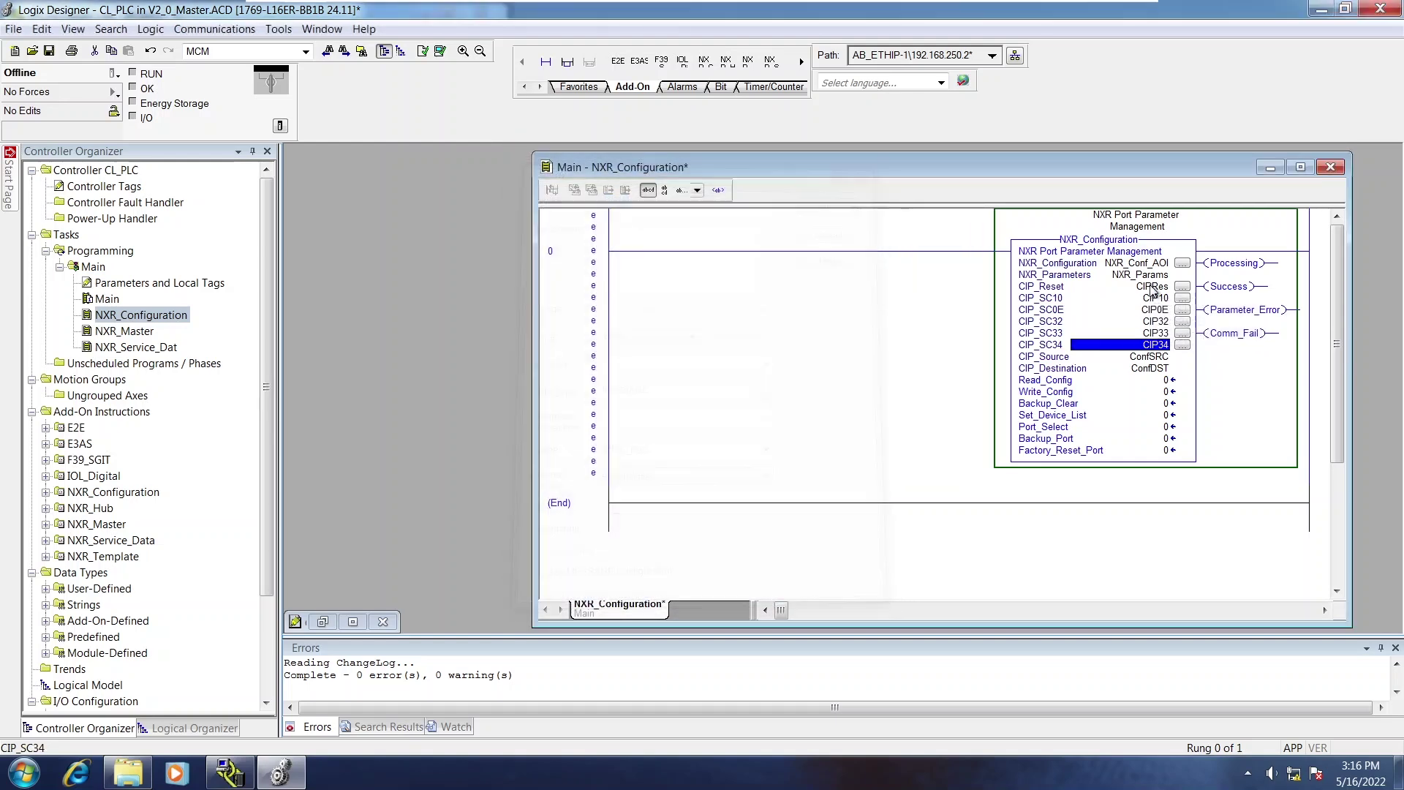
# Create the ConfSRC (SINT[64] array) and ConfDST tags.
pyautogui.press('Down')
pyautogui.hotkey('ctrl', 'w')
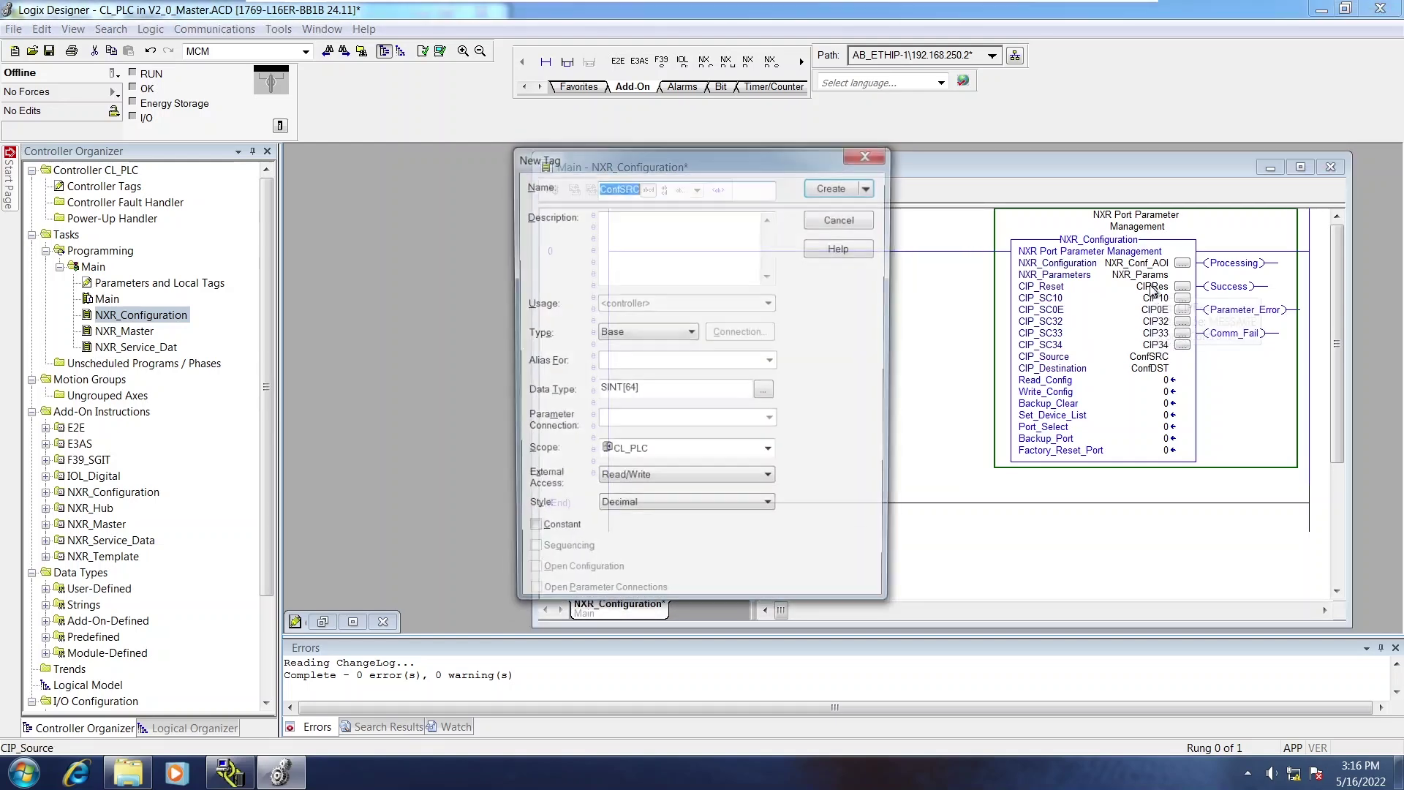
pyautogui.press('Return')
pyautogui.press('Down')
pyautogui.hotkey('ctrl', 'w')
pyautogui.press('Return')
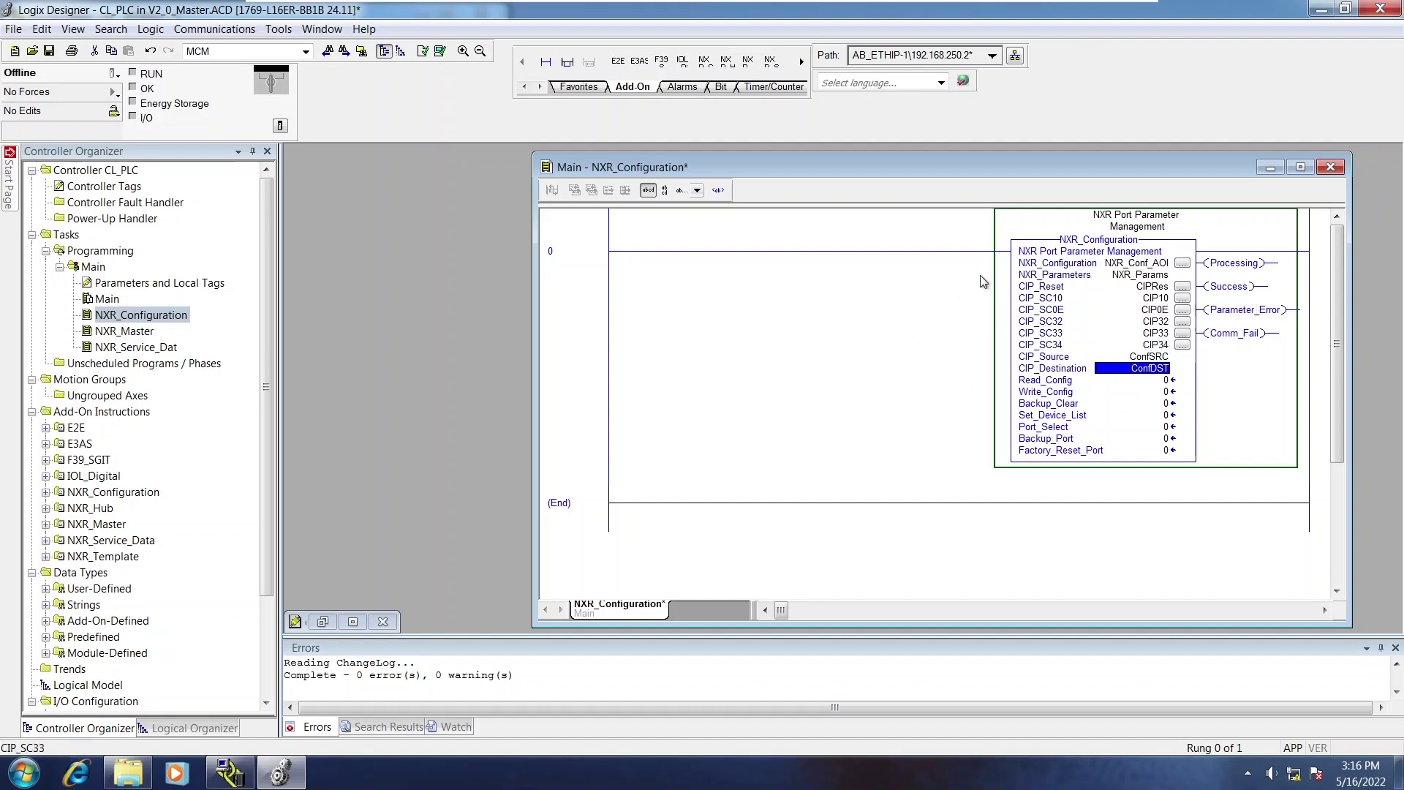
# Set the CIPRes message to the Device Reset service with path NXR_Master and save it.
pyautogui.click(1182, 286)
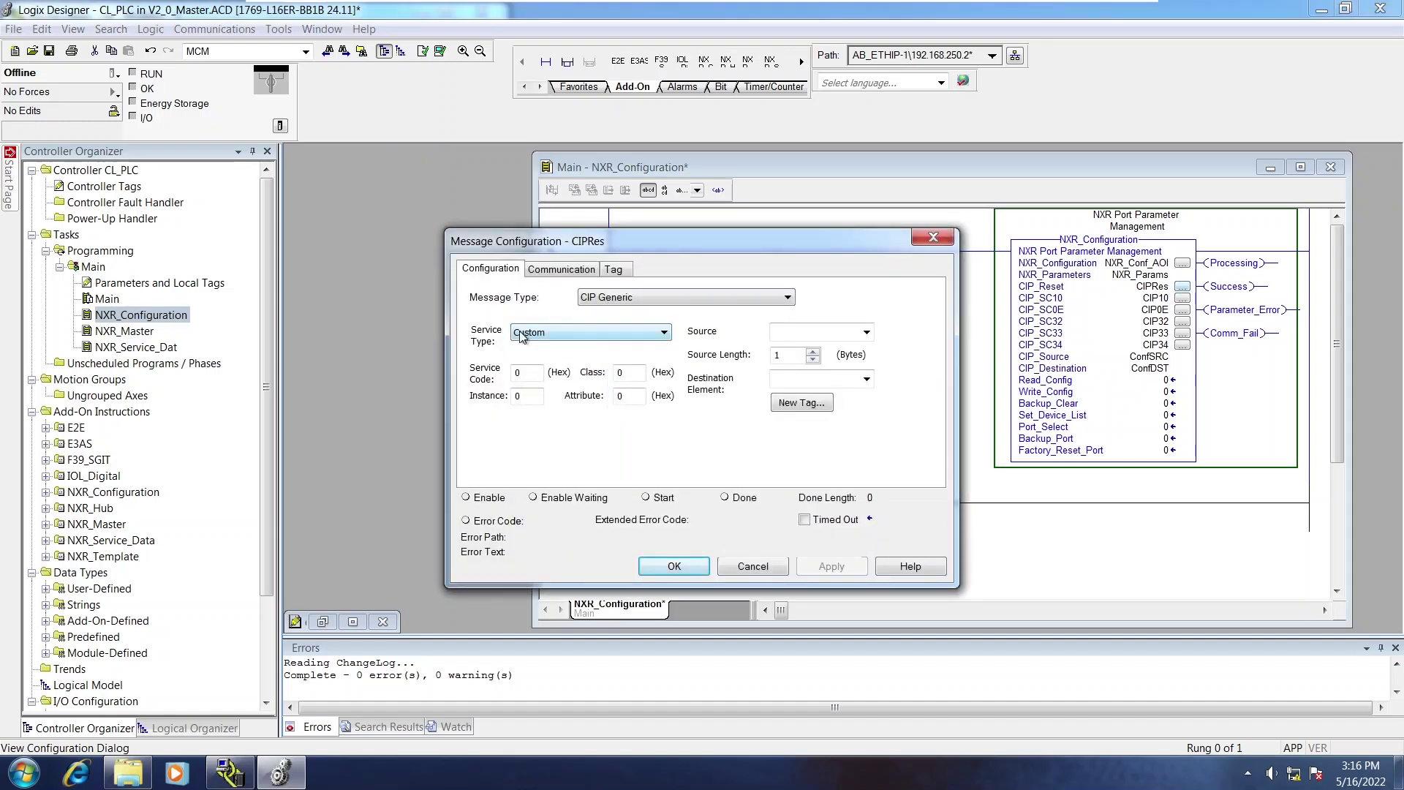
pyautogui.click(522, 336)
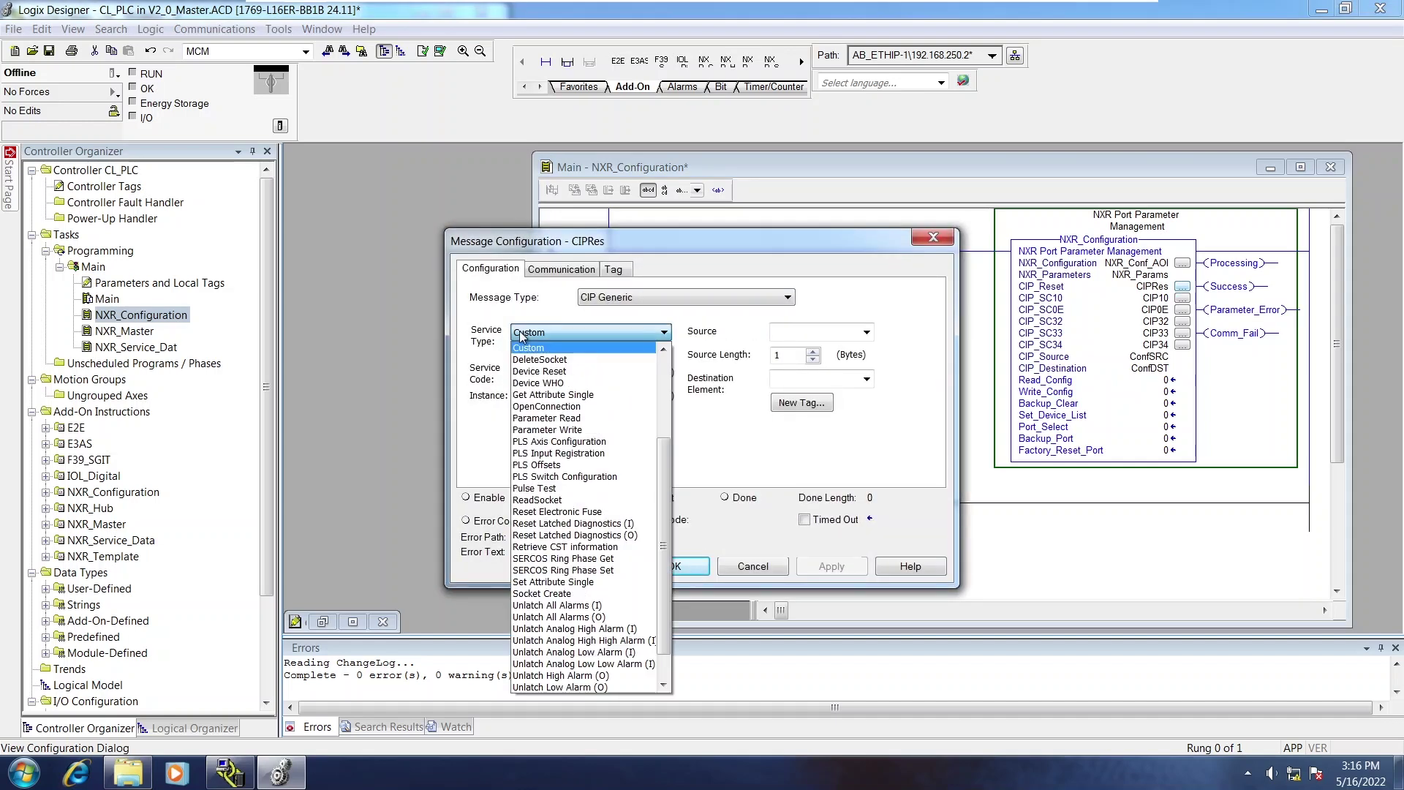
pyautogui.click(564, 371)
pyautogui.click(572, 271)
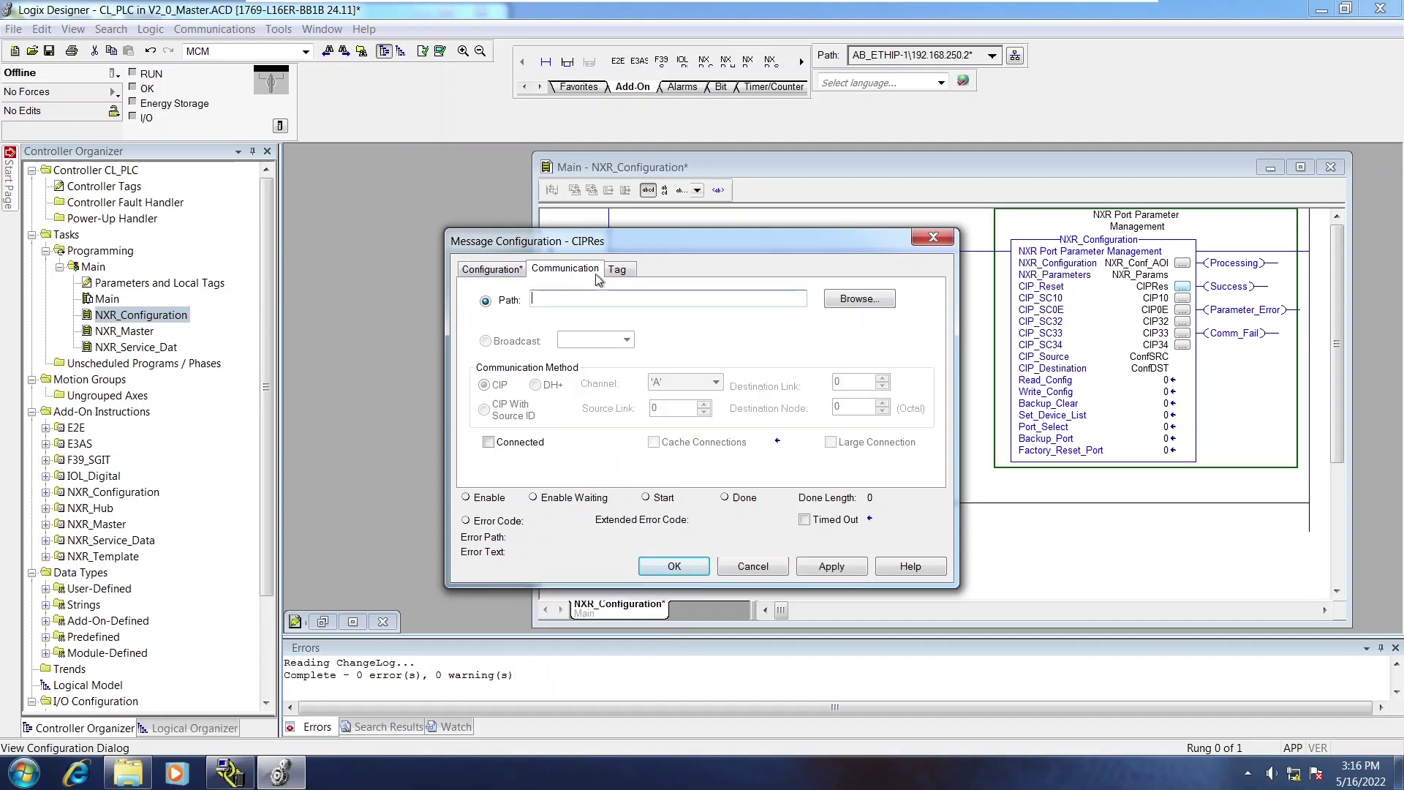
pyautogui.click(857, 299)
pyautogui.click(636, 455)
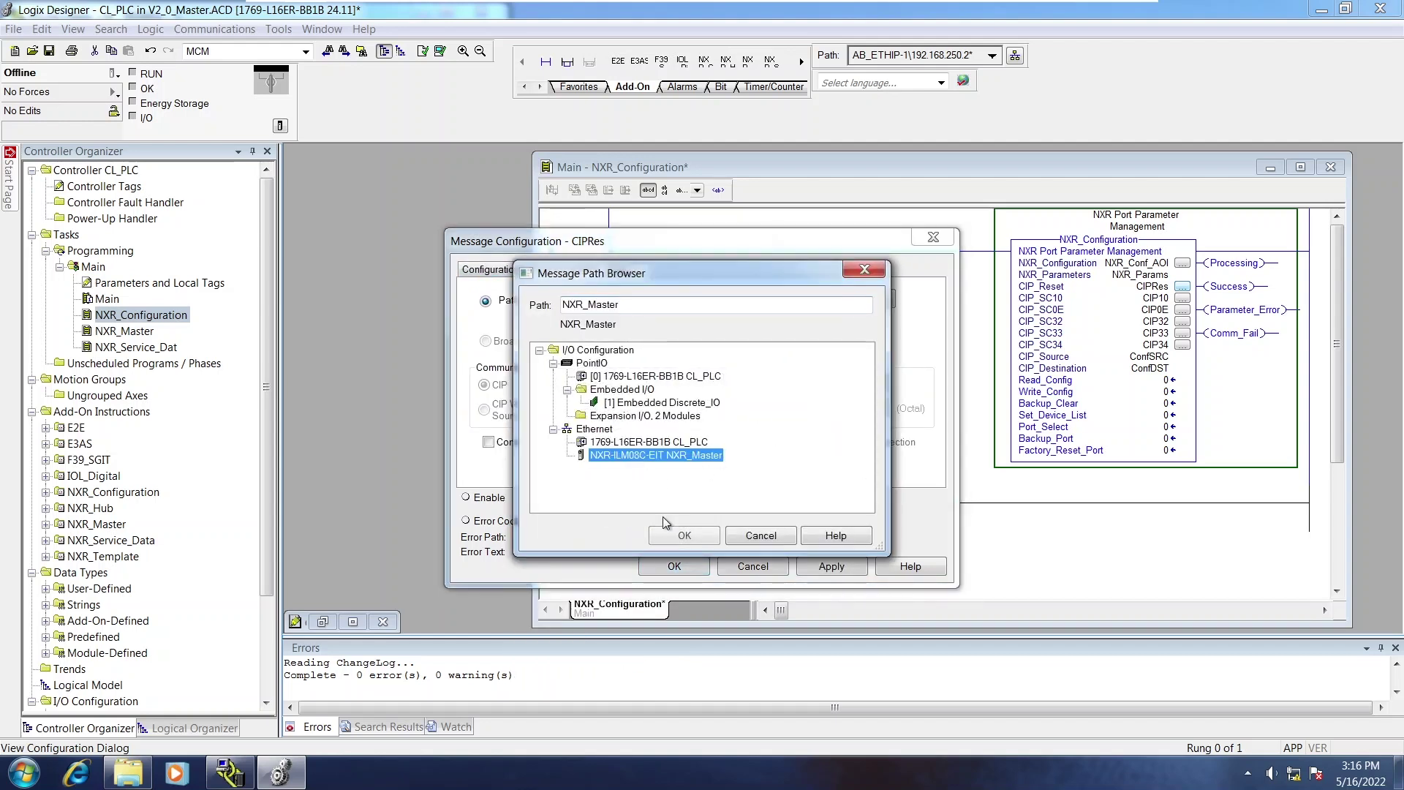
pyautogui.click(685, 536)
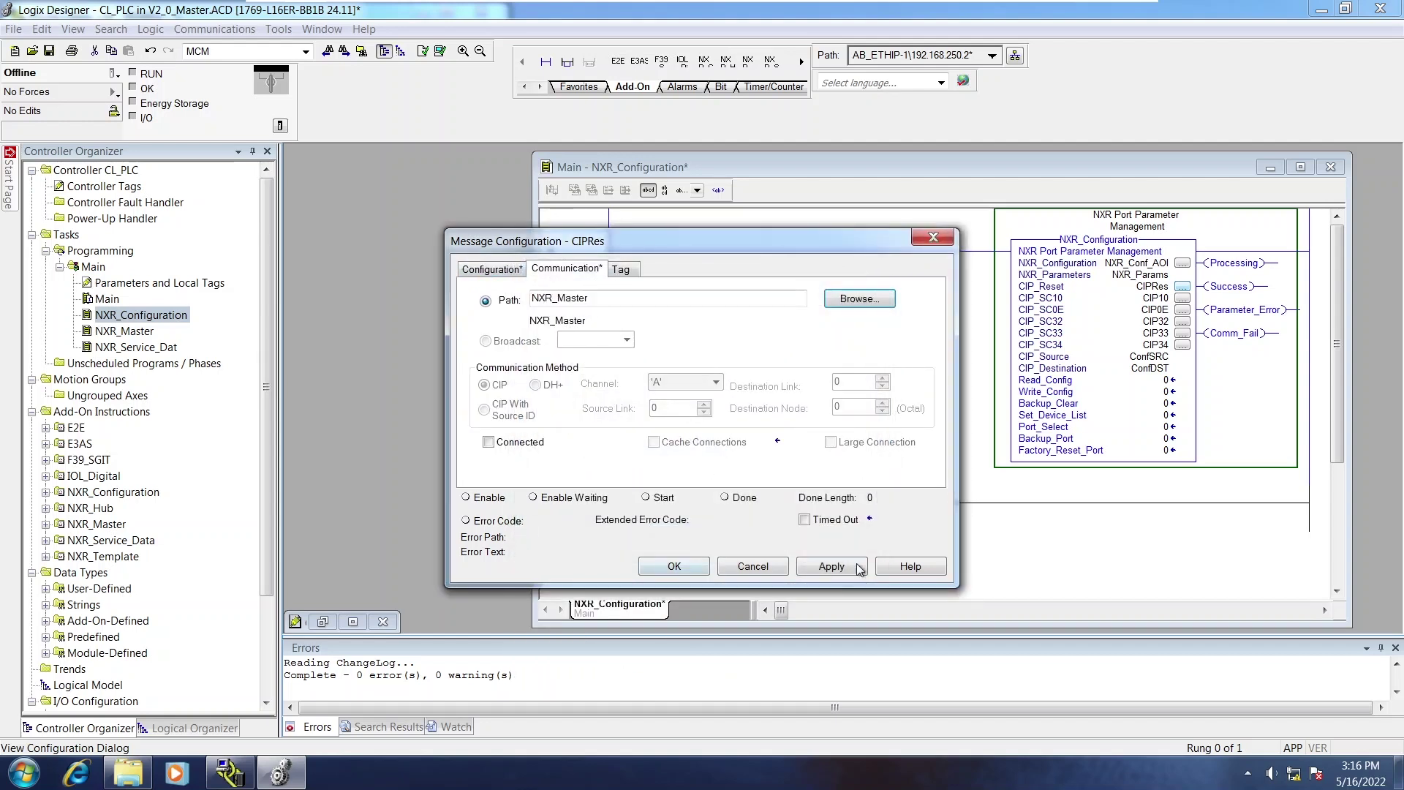
pyautogui.click(674, 567)
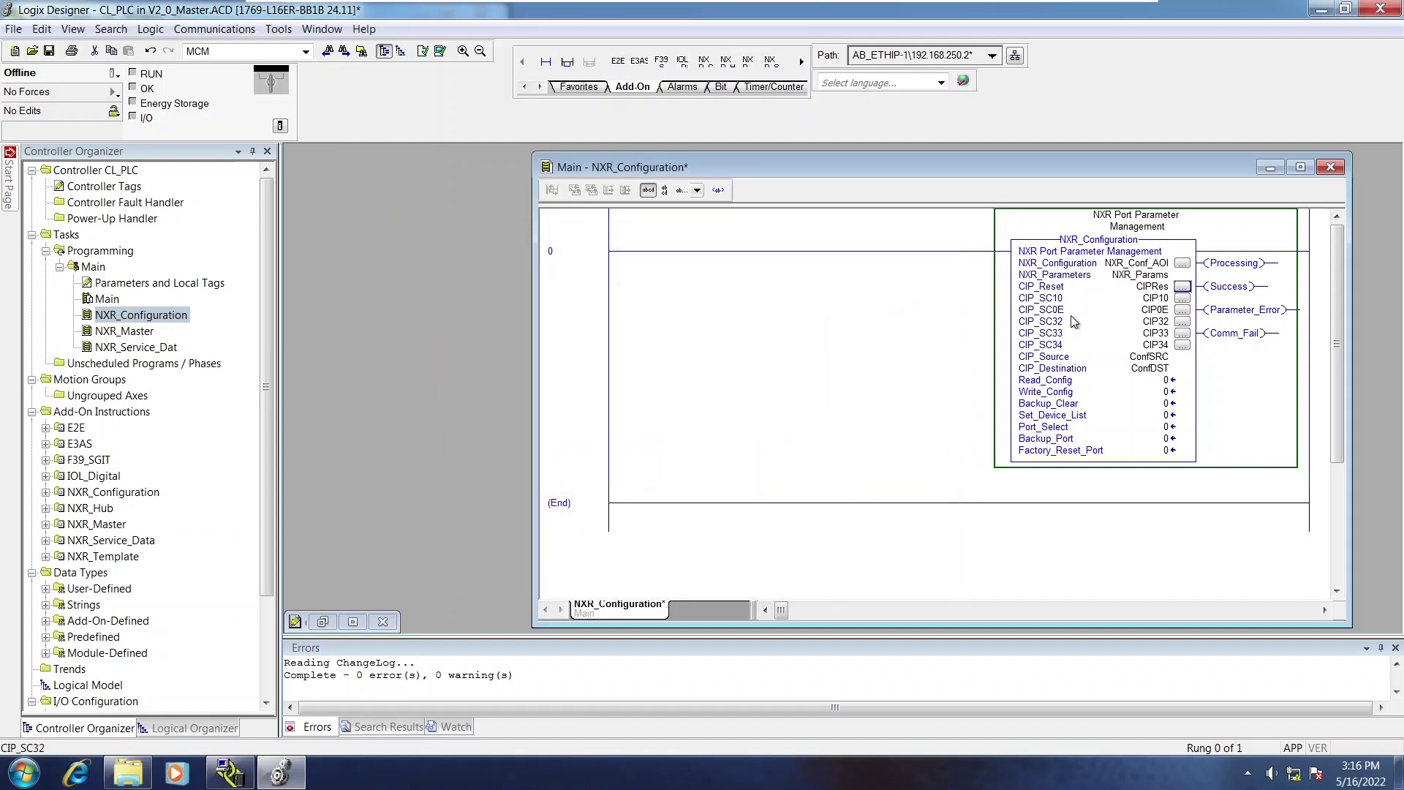
# Give the CIP10 message service code 10, source ConfSRC and destination ConfDST.
pyautogui.click(1183, 299)
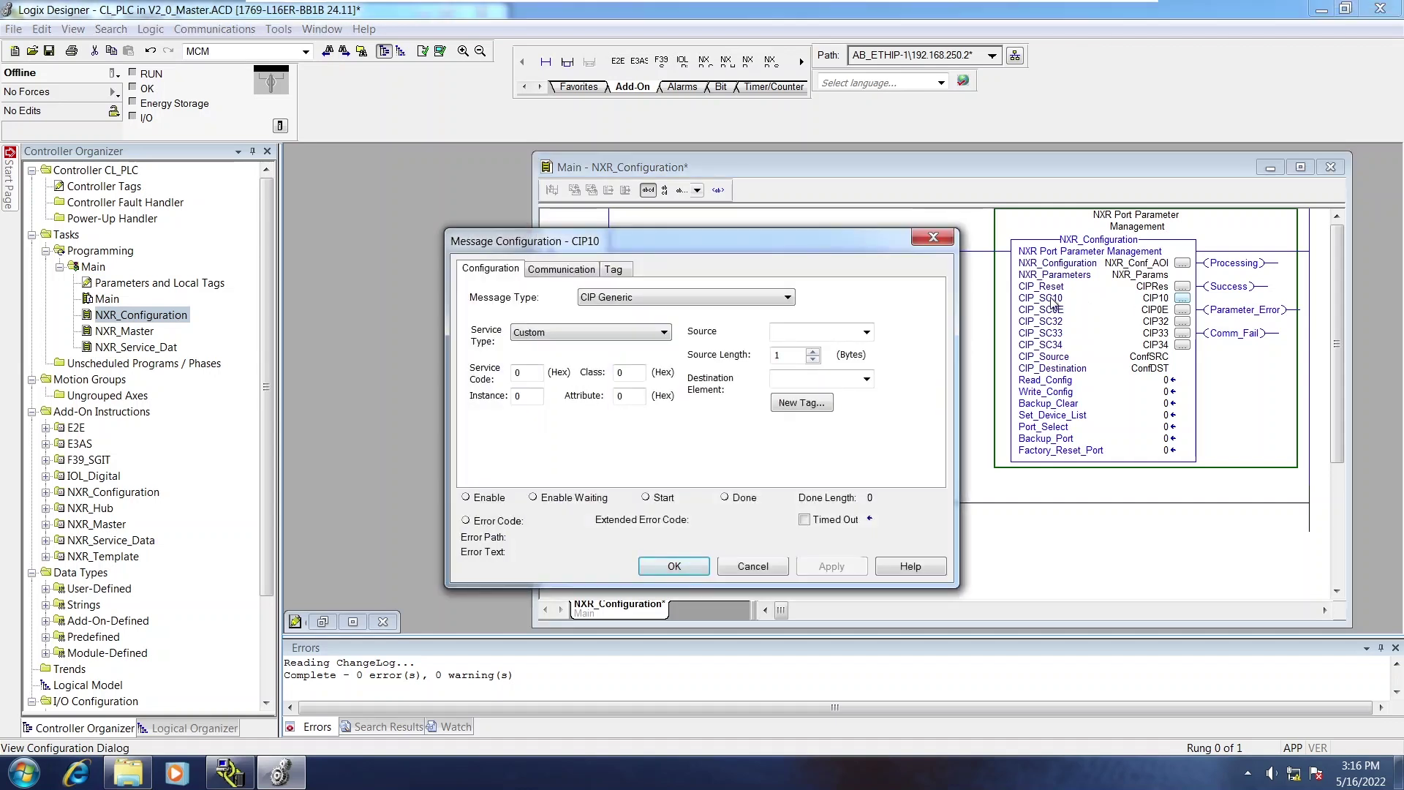
pyautogui.doubleClick(524, 372)
pyautogui.write('10')
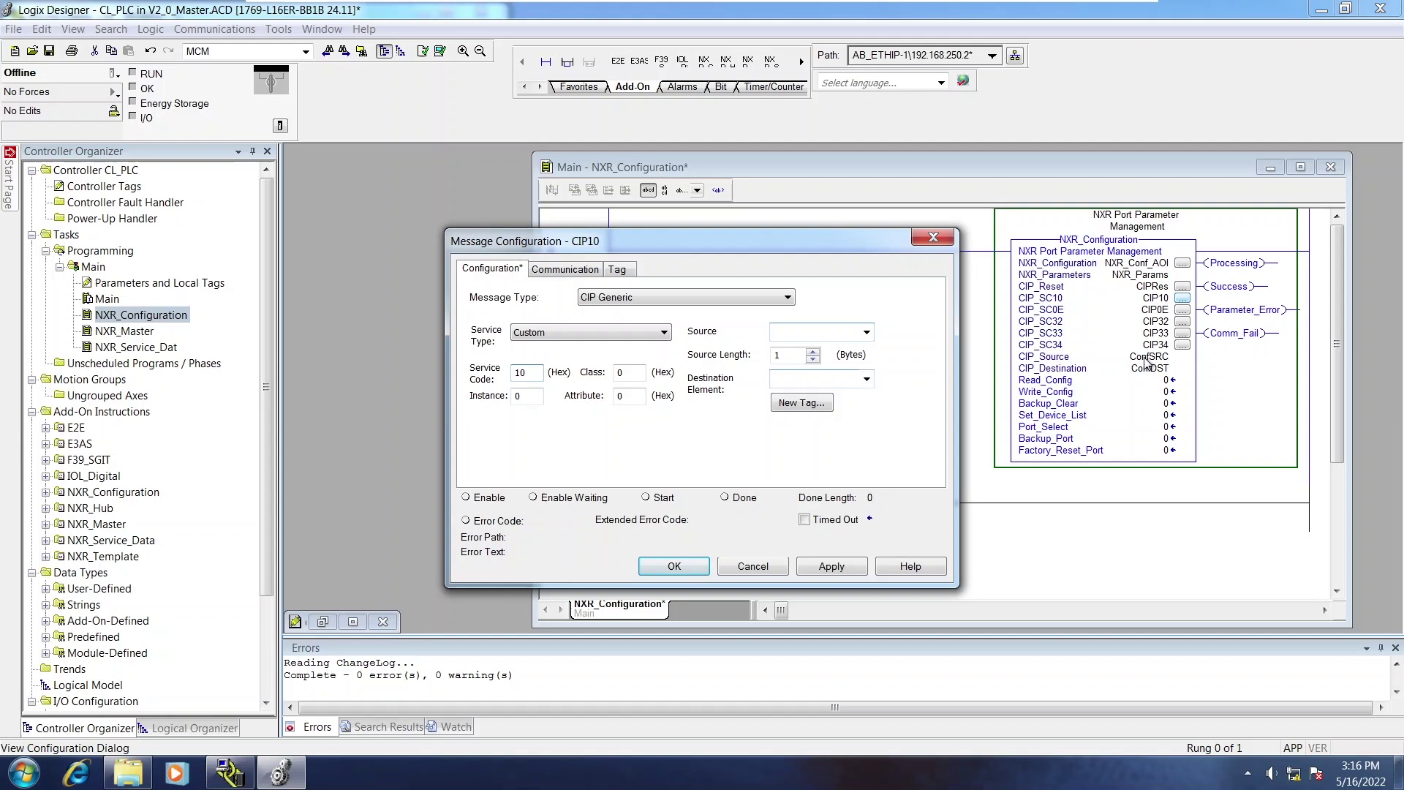
pyautogui.write('ConfSRC')
pyautogui.click(824, 377)
pyautogui.write('Conf')
pyautogui.moveTo(835, 332); pyautogui.dragTo(759, 327)
pyautogui.hotkey('ctrl', 'c')
# Set the CIP10 message path to NXR_Master, apply and save the configuration.
pyautogui.click(568, 270)
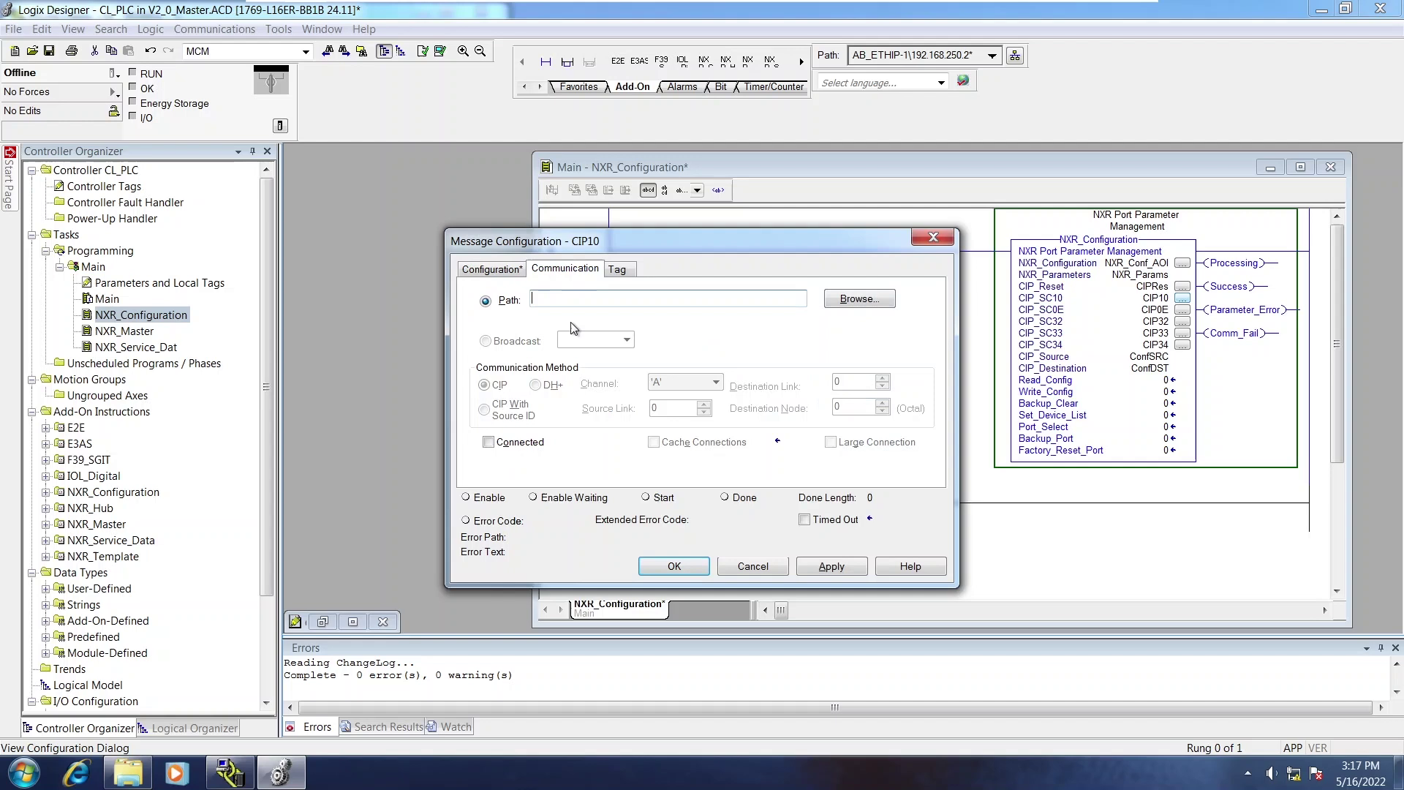
pyautogui.click(878, 300)
pyautogui.click(637, 455)
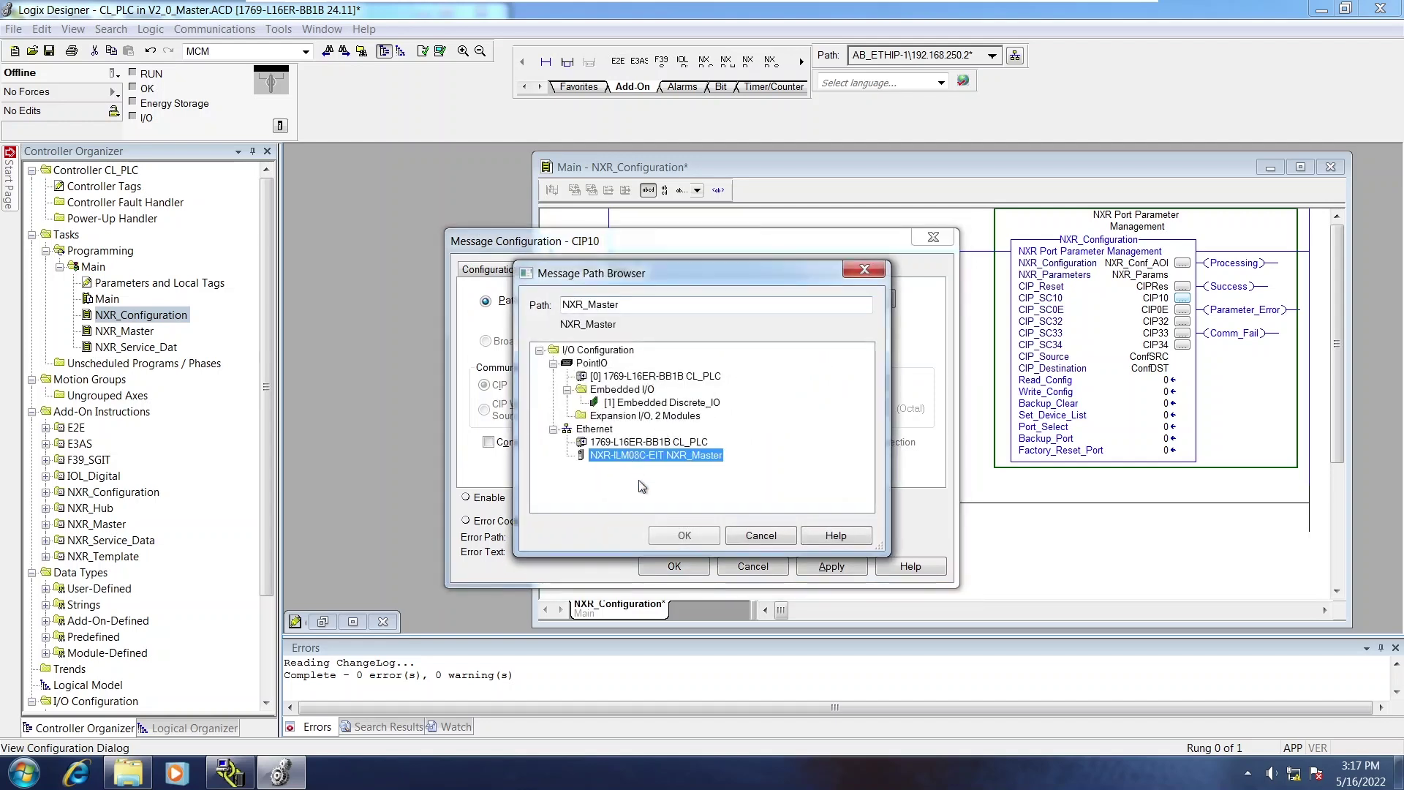
pyautogui.click(670, 536)
pyautogui.click(820, 569)
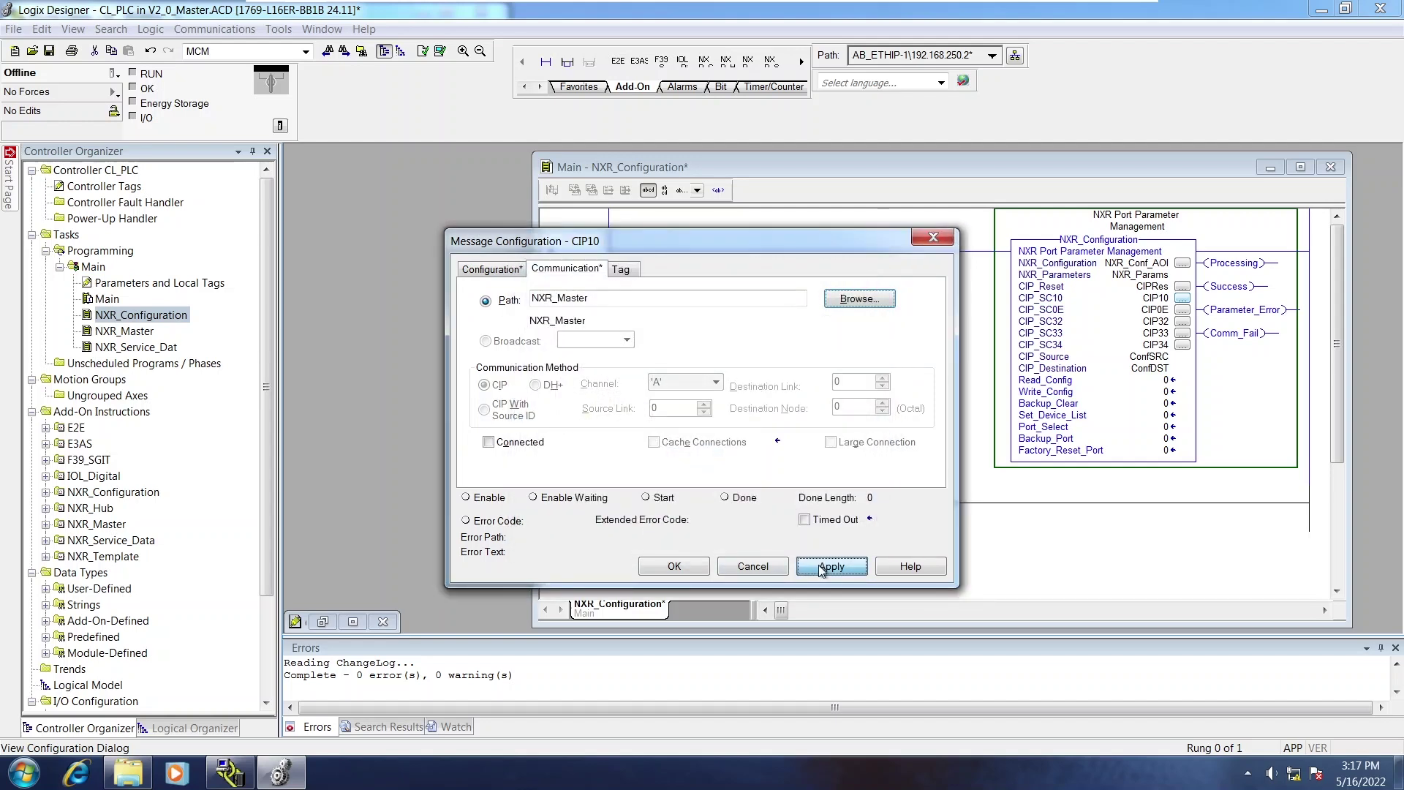
pyautogui.click(517, 276)
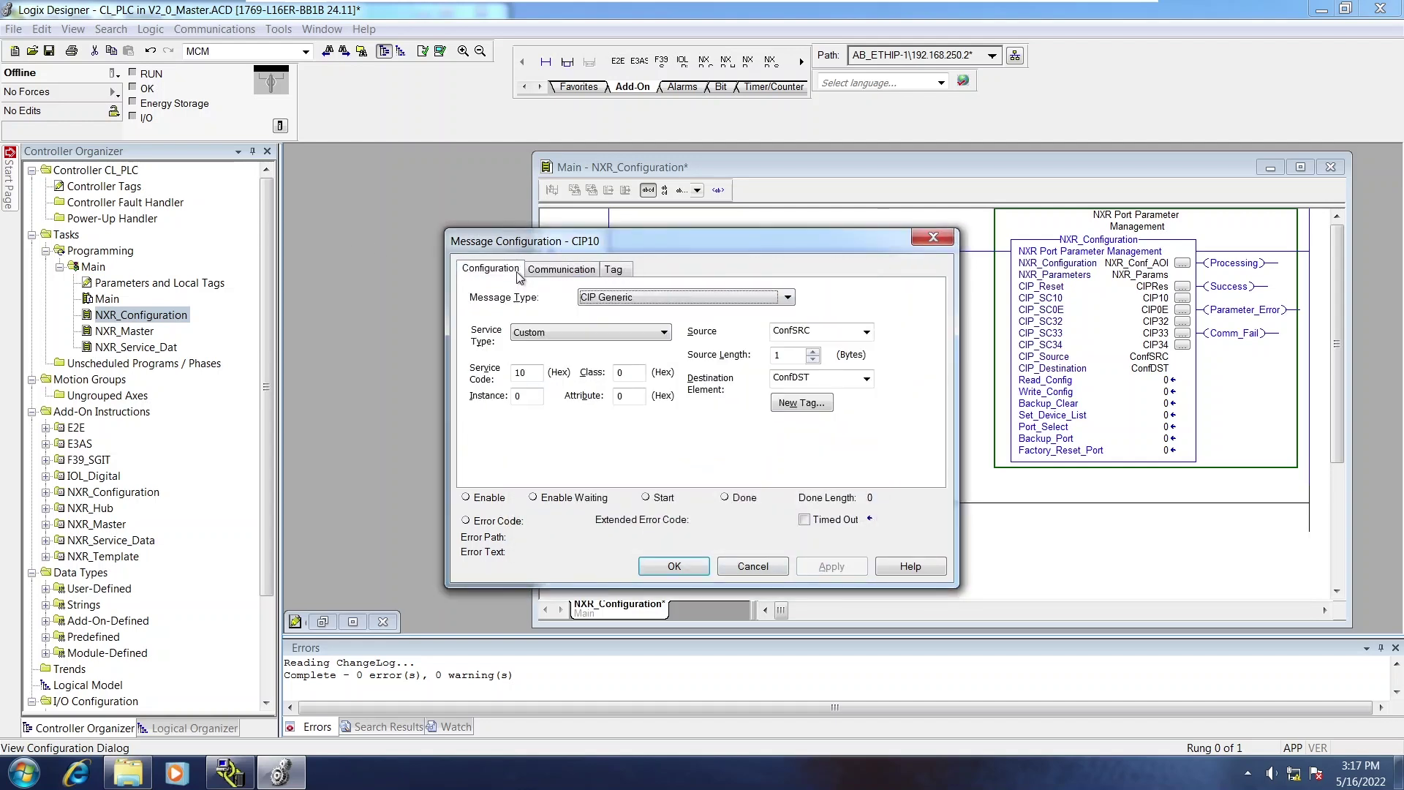
pyautogui.click(673, 566)
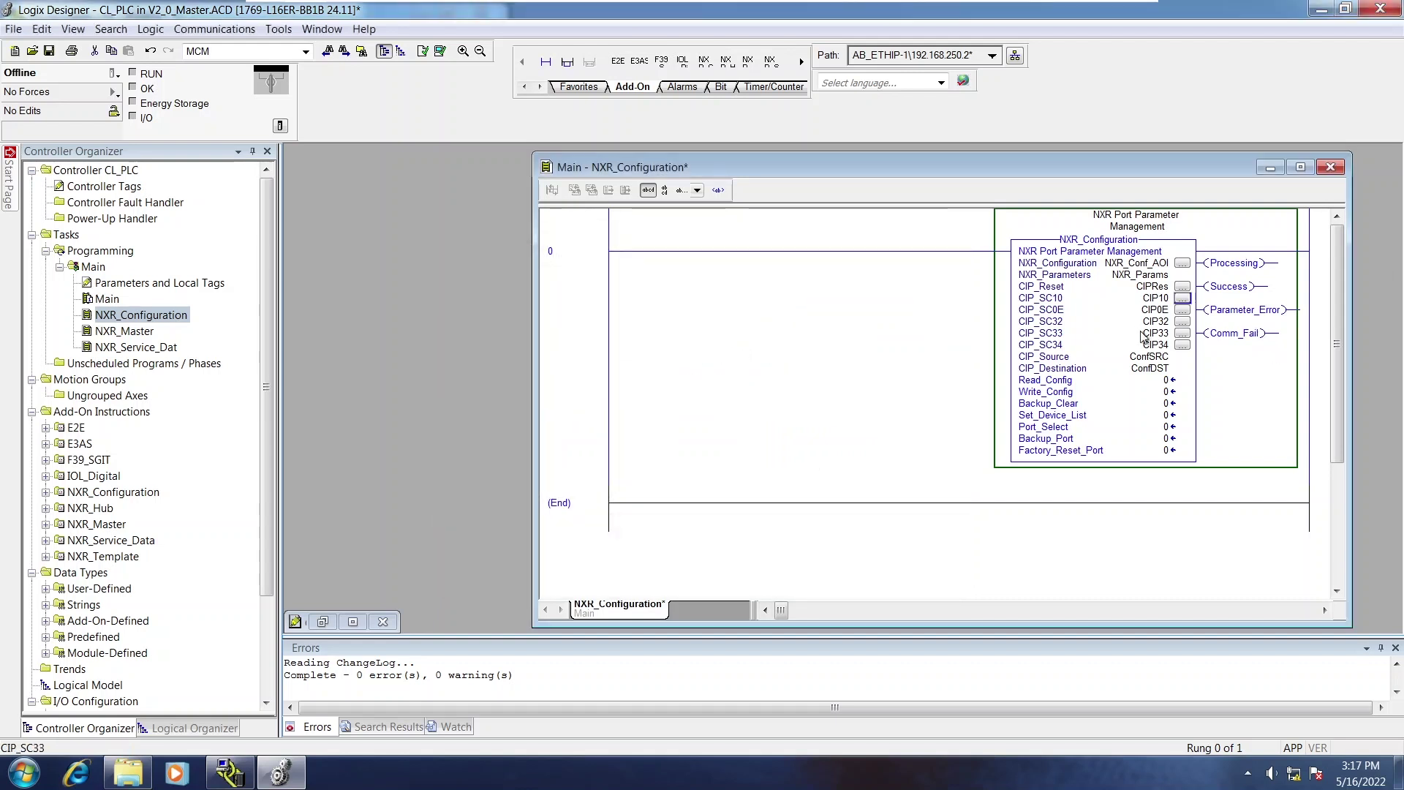
# Configure CIP0E with service code 0E, source ConfSRC, destination ConfDST and path NXR_Master.
pyautogui.click(1183, 310)
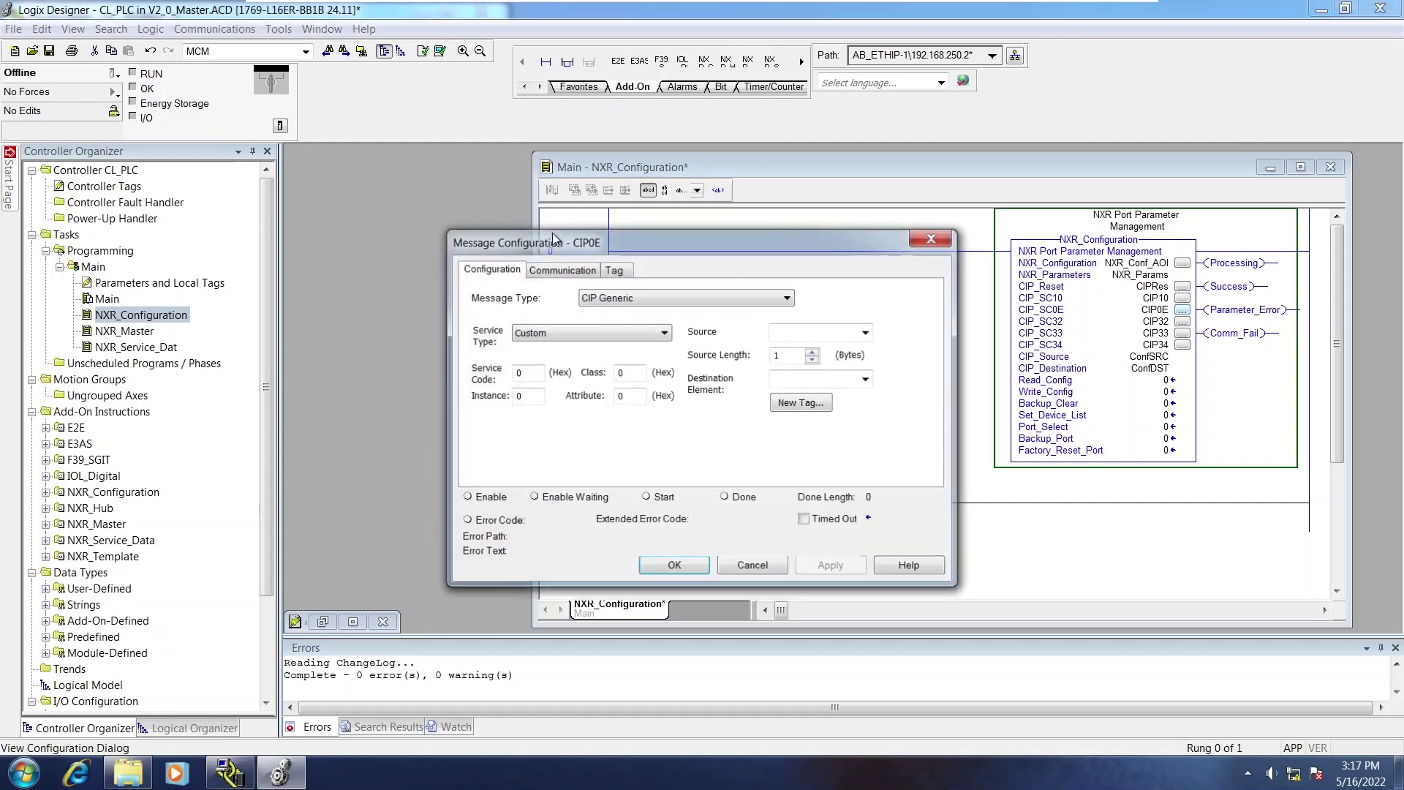
pyautogui.doubleClick(530, 367)
pyautogui.write('0E')
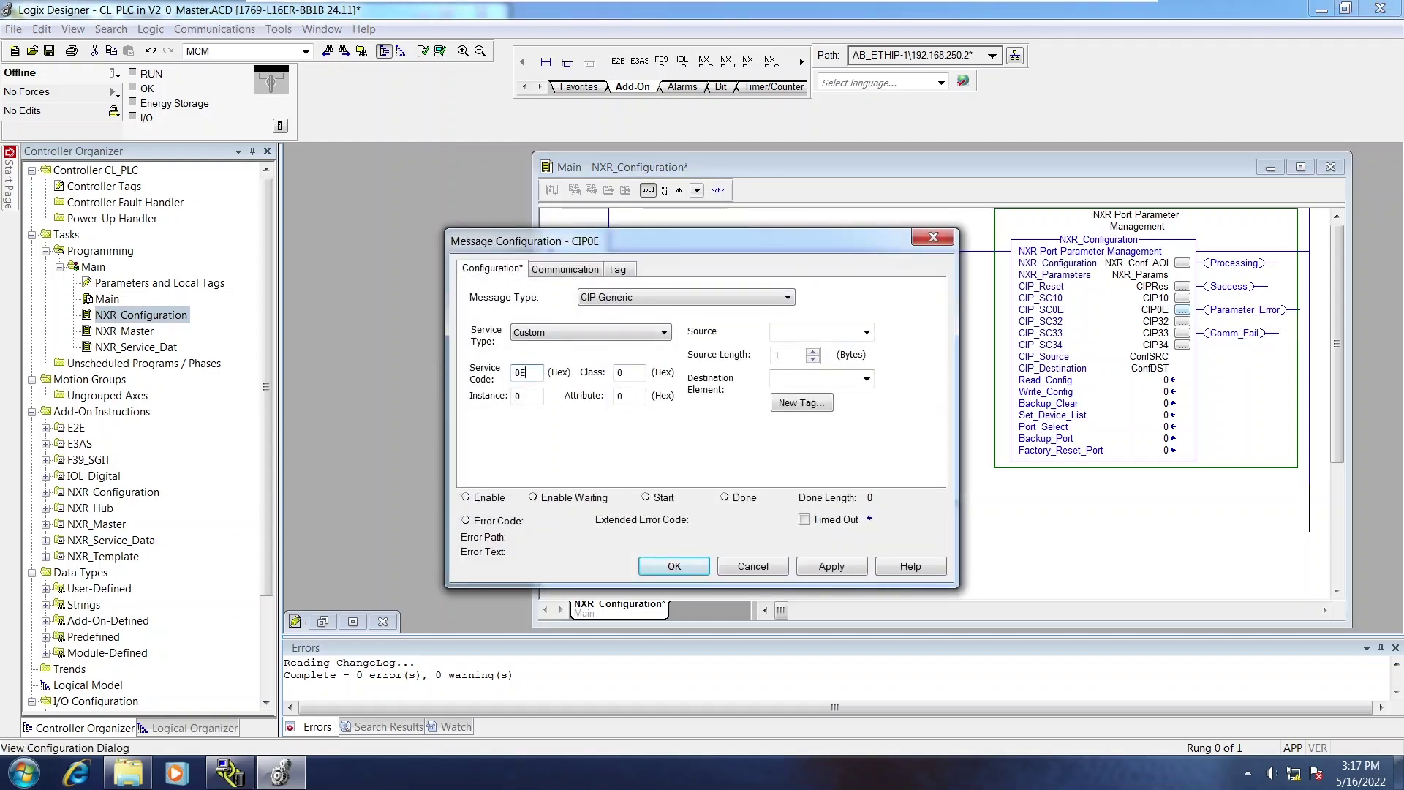
pyautogui.click(778, 325)
pyautogui.hotkey('ctrl', 'v')
pyautogui.click(821, 374)
pyautogui.write('Con')
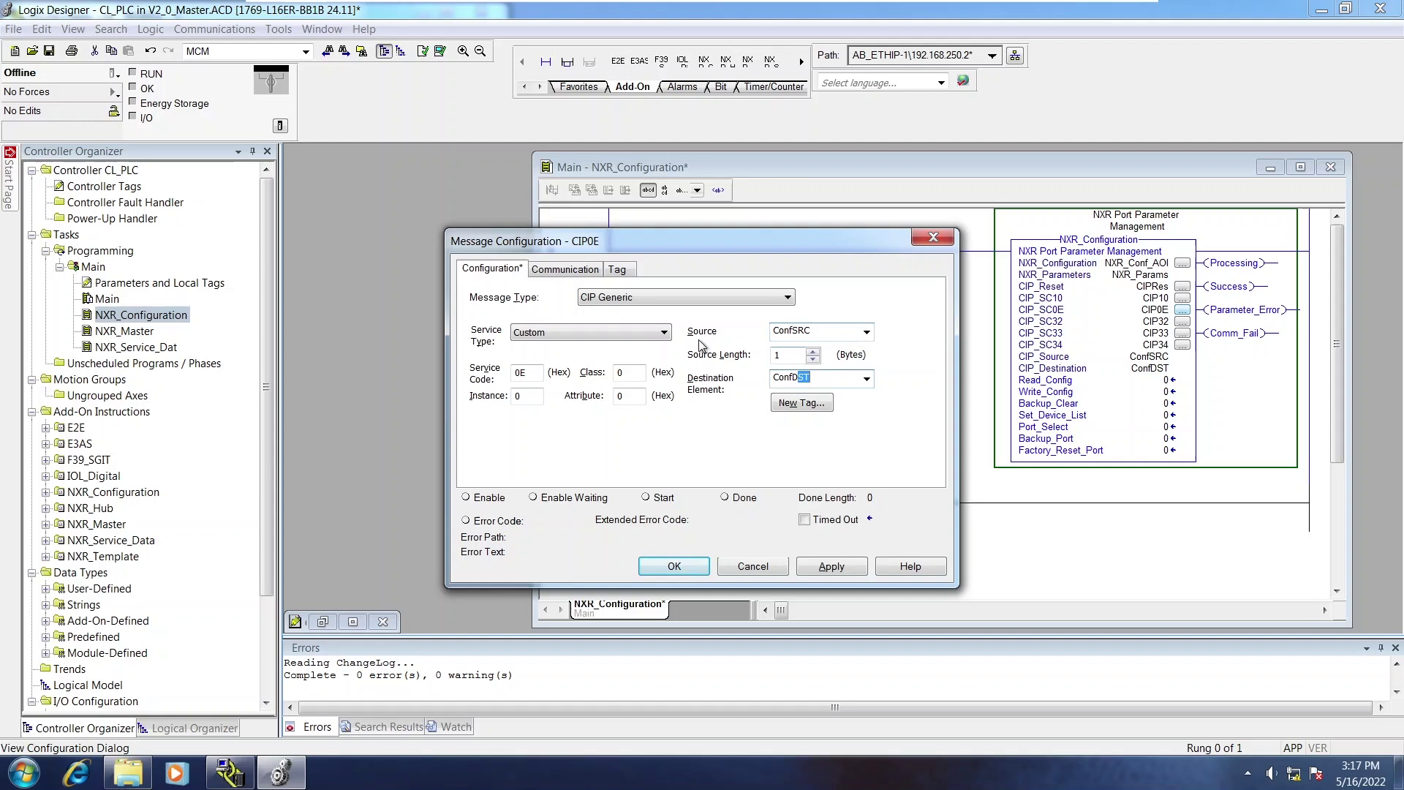
pyautogui.click(575, 272)
pyautogui.click(870, 299)
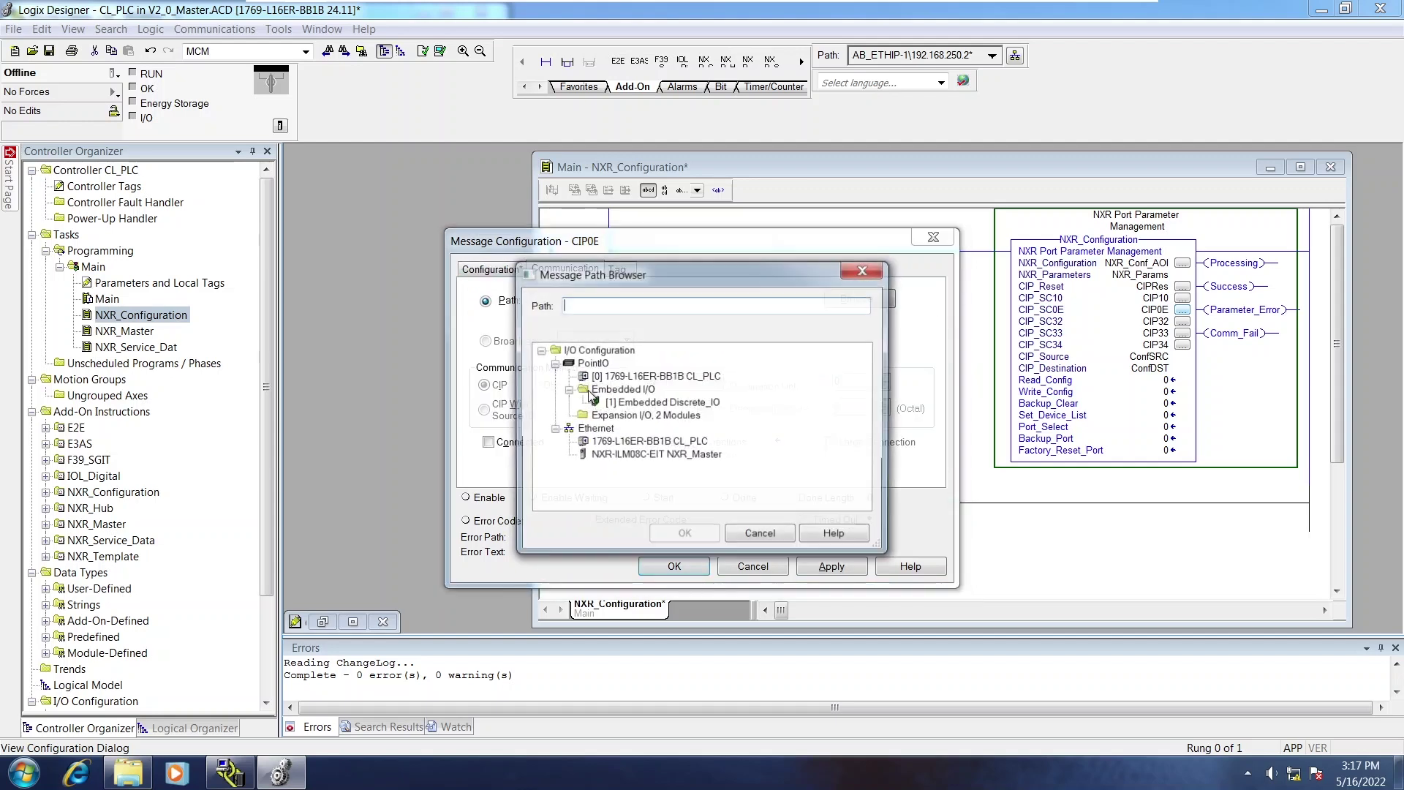
pyautogui.click(656, 455)
pyautogui.click(677, 535)
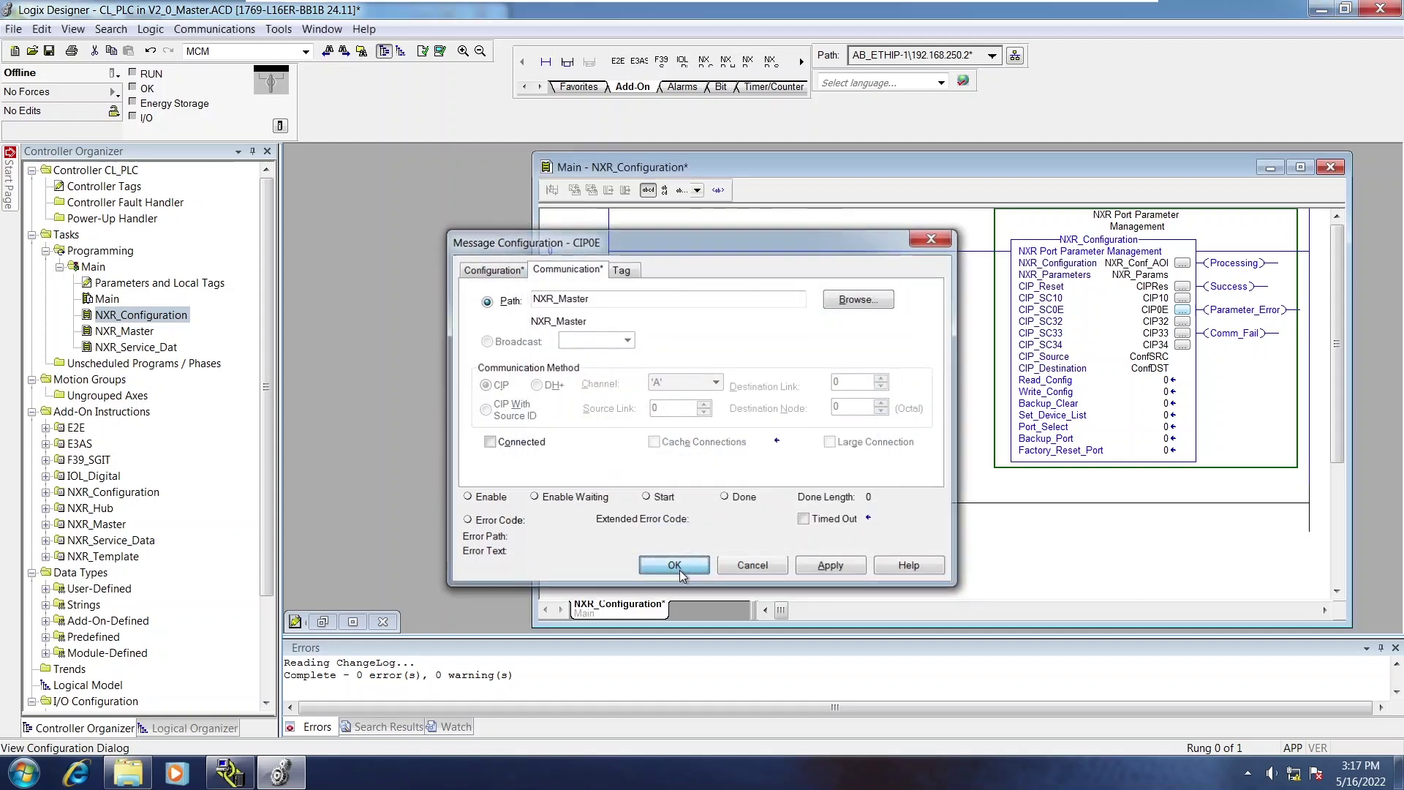
# Configure CIP32 with service code 32, ConfSRC/ConfDST and path NXR_Master.
pyautogui.click(674, 566)
pyautogui.click(1182, 321)
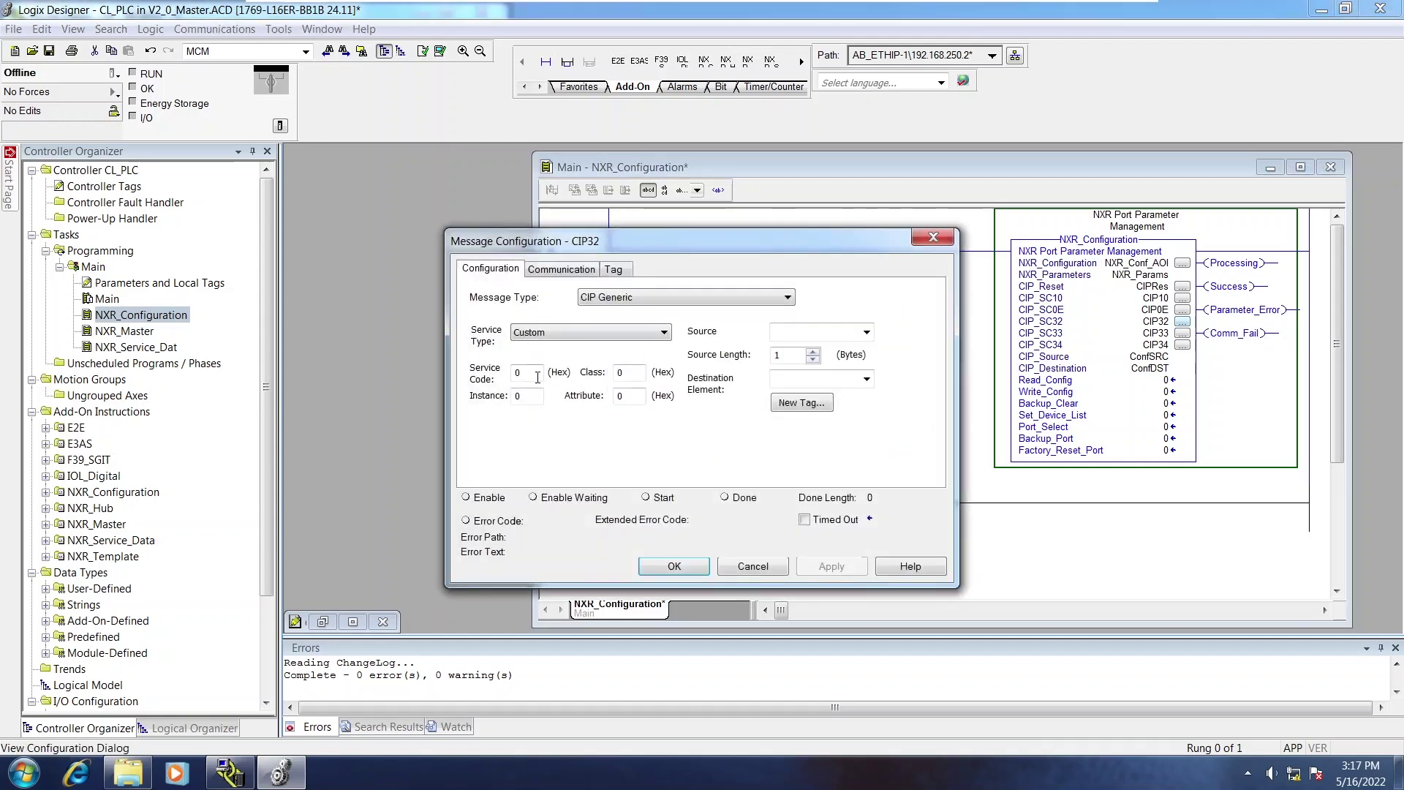
pyautogui.write('32')
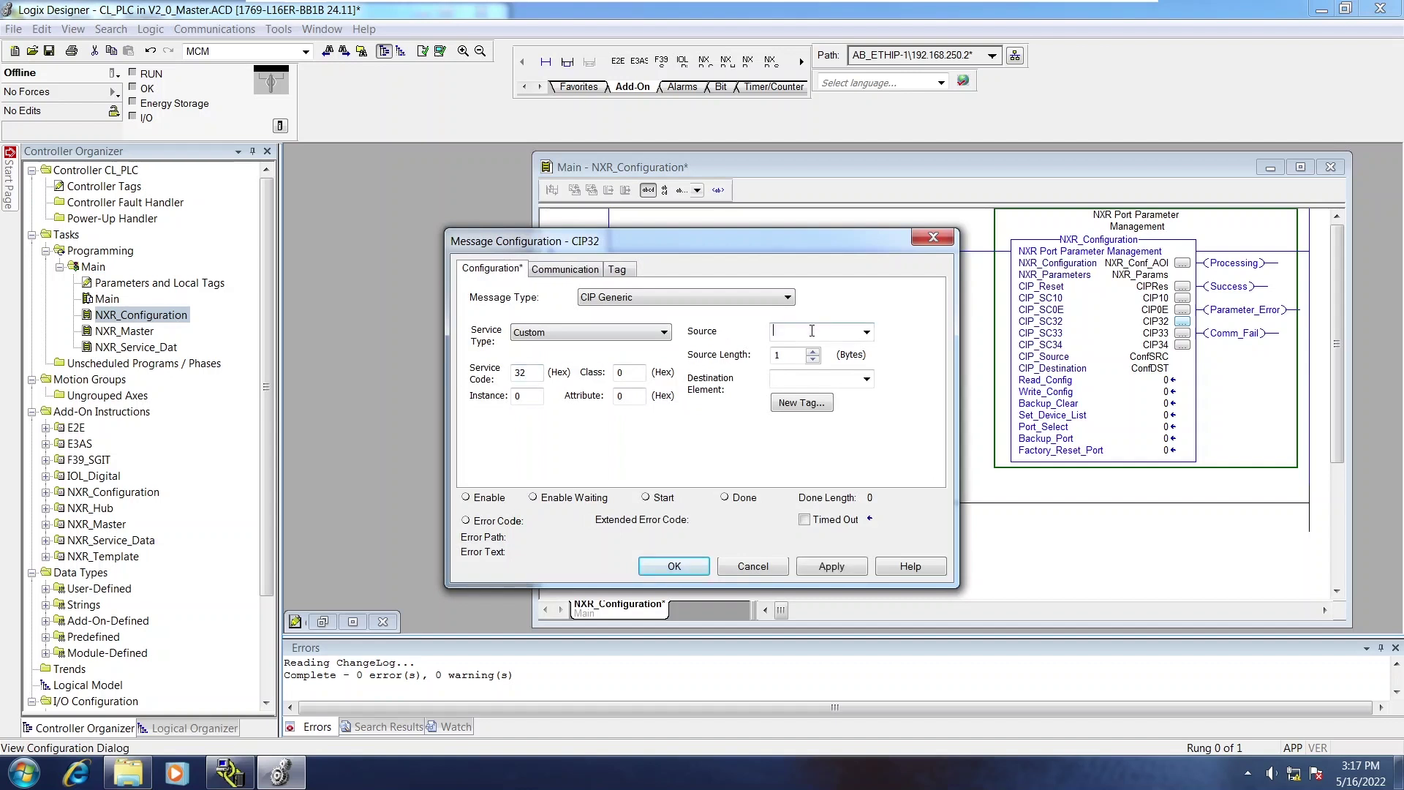
pyautogui.write('ConfSRC')
pyautogui.write('Con')
pyautogui.write('fDST')
pyautogui.click(555, 271)
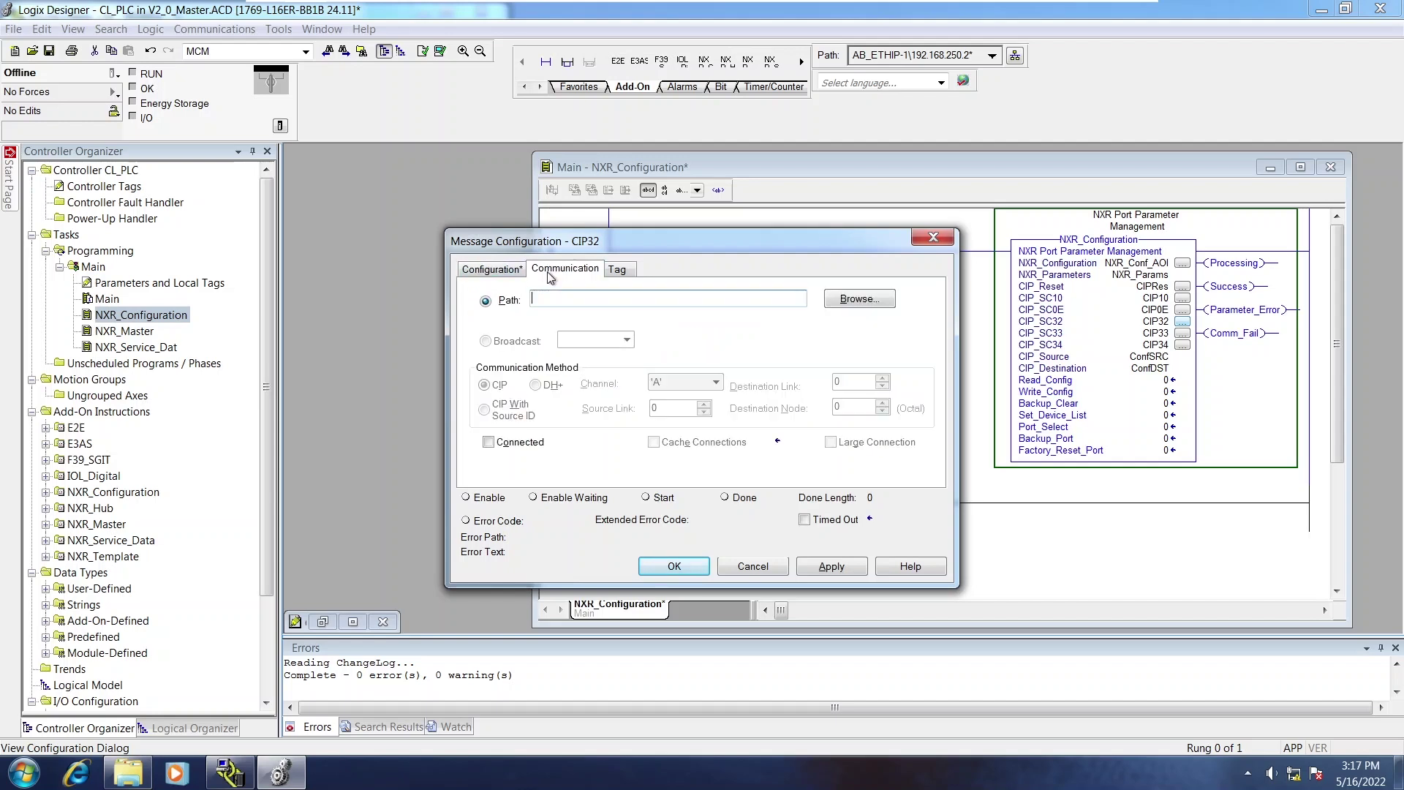
pyautogui.click(858, 300)
pyautogui.click(656, 459)
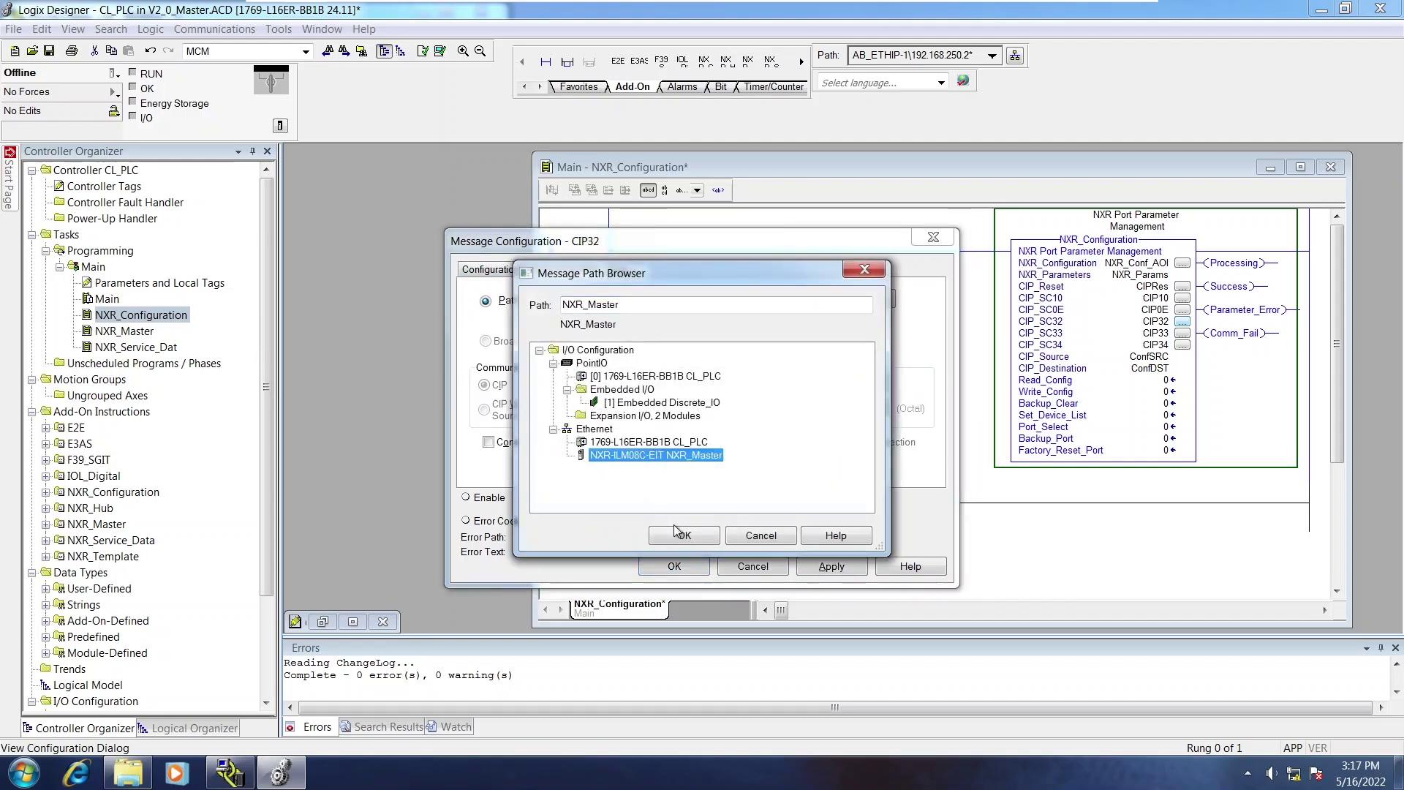
pyautogui.click(675, 535)
pyautogui.click(669, 566)
# Configure CIP33 with service code 33, ConfSRC/ConfDST and path NXR_Master.
pyautogui.click(1182, 333)
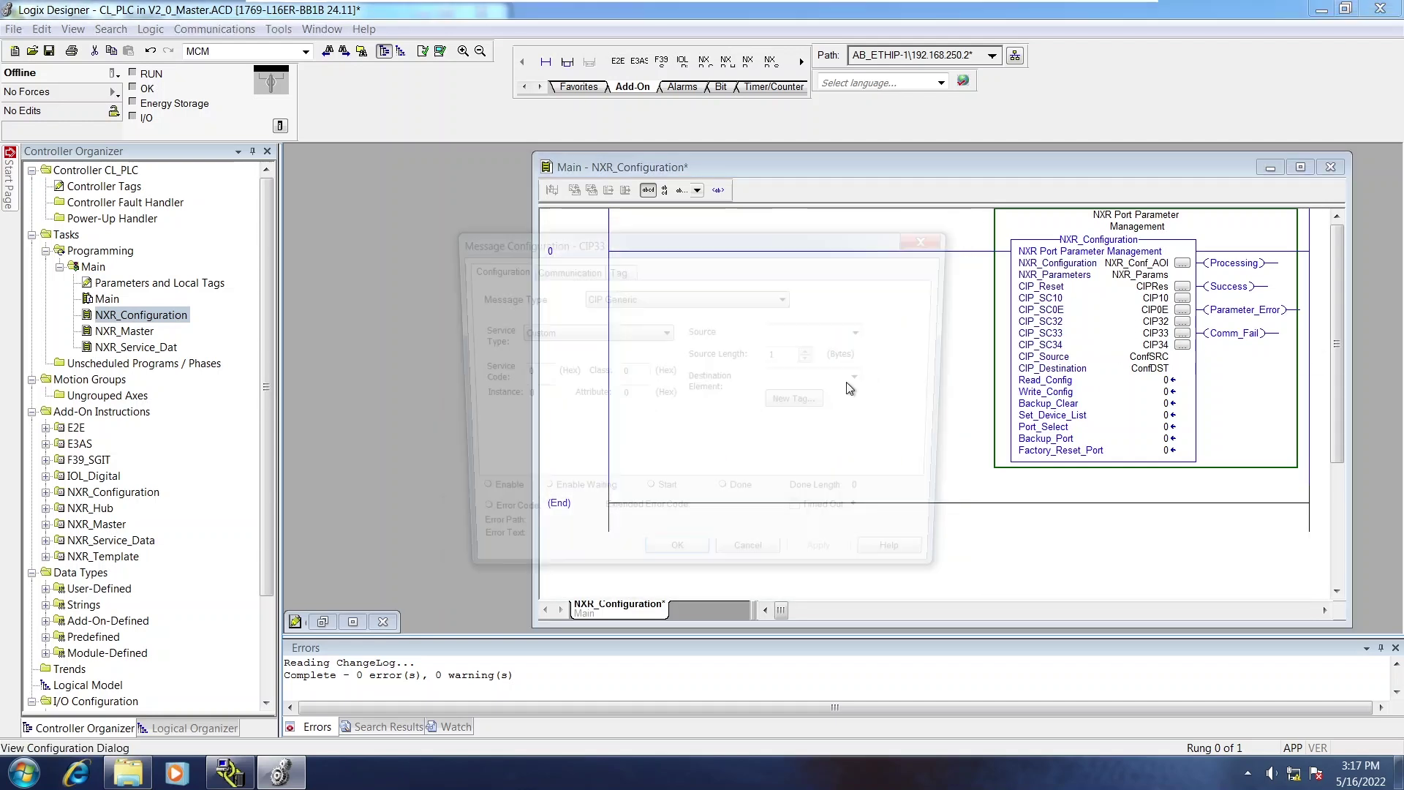
pyautogui.doubleClick(520, 372)
pyautogui.write('33')
pyautogui.click(823, 332)
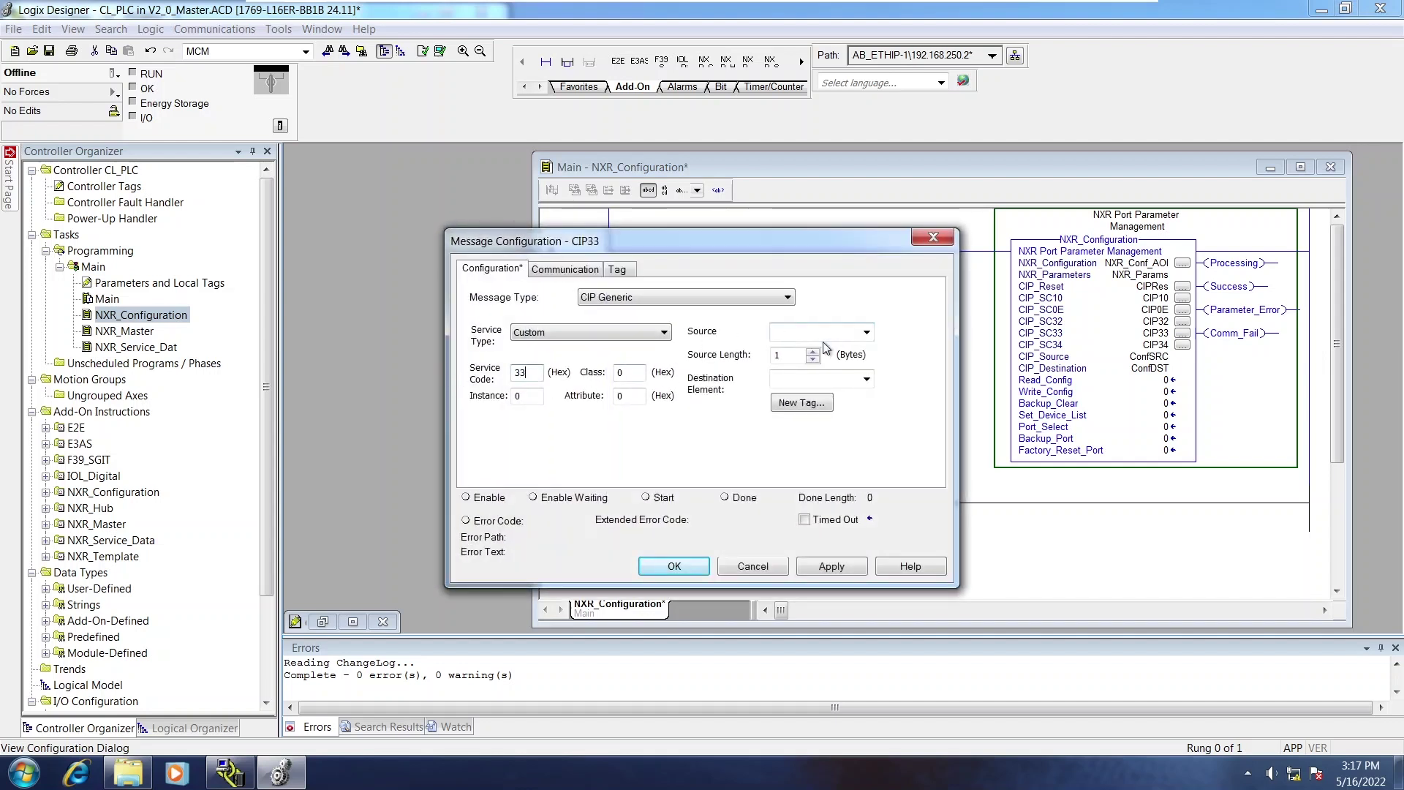
pyautogui.write('ConfSRC')
pyautogui.write('Co')
pyautogui.write('nfDST')
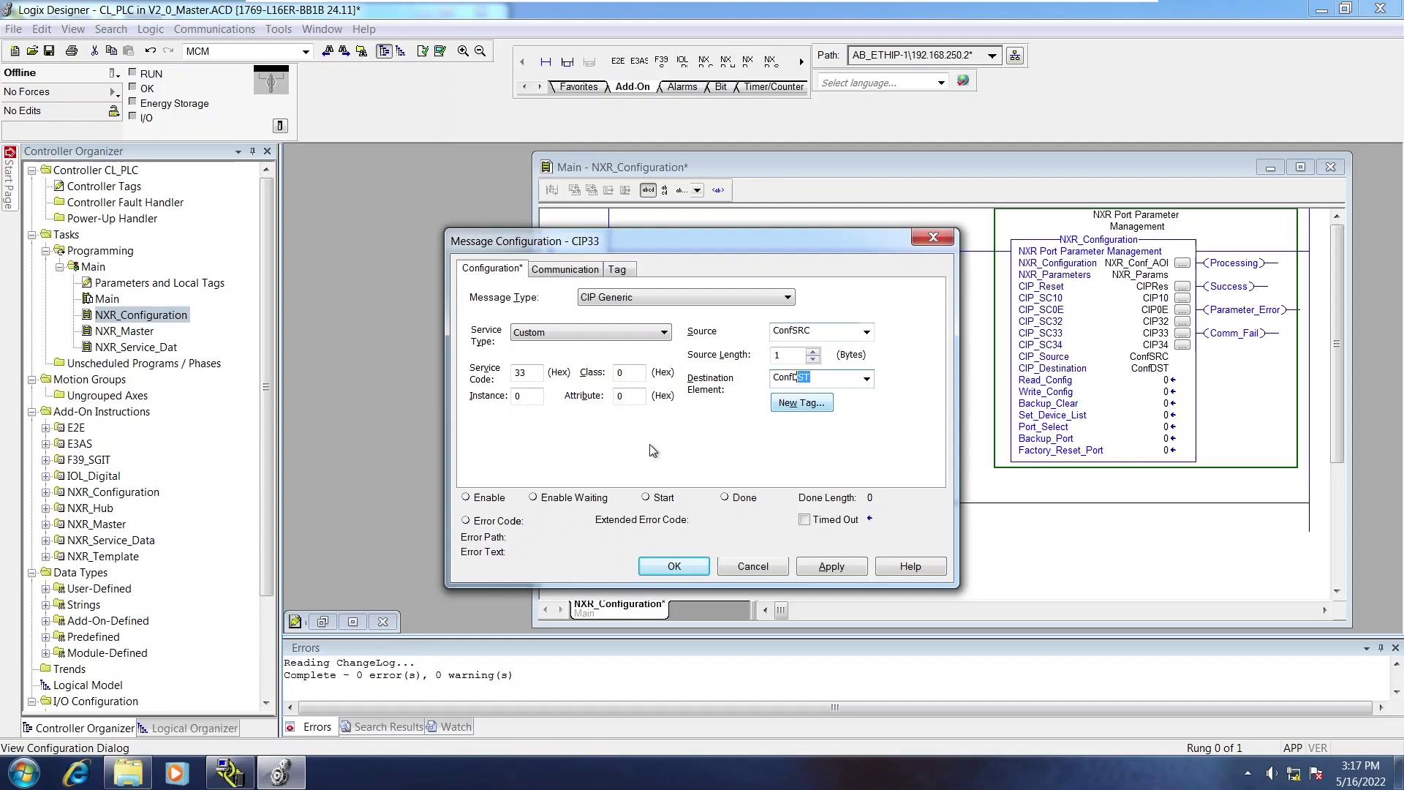
pyautogui.click(552, 270)
pyautogui.click(859, 299)
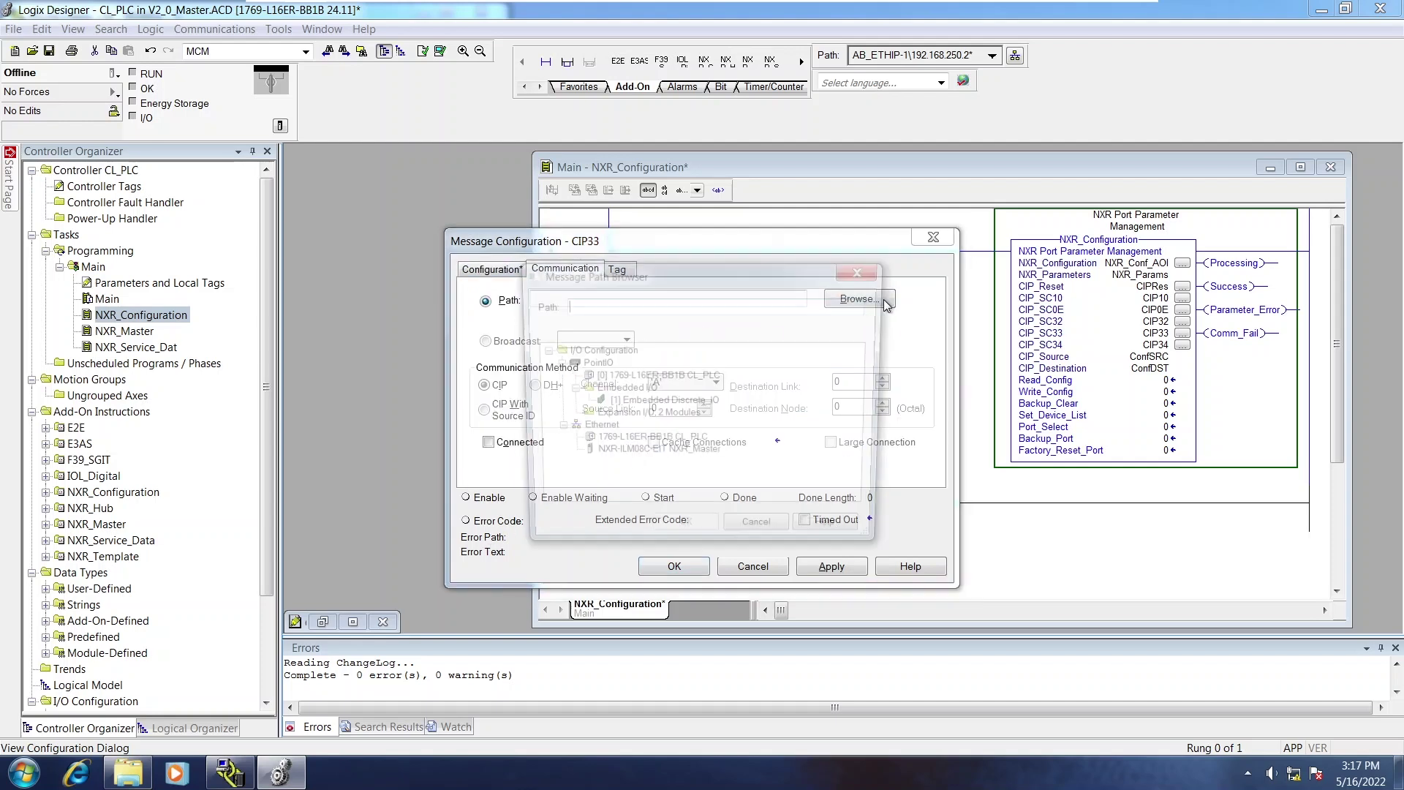
pyautogui.click(656, 453)
pyautogui.click(668, 548)
pyautogui.click(670, 564)
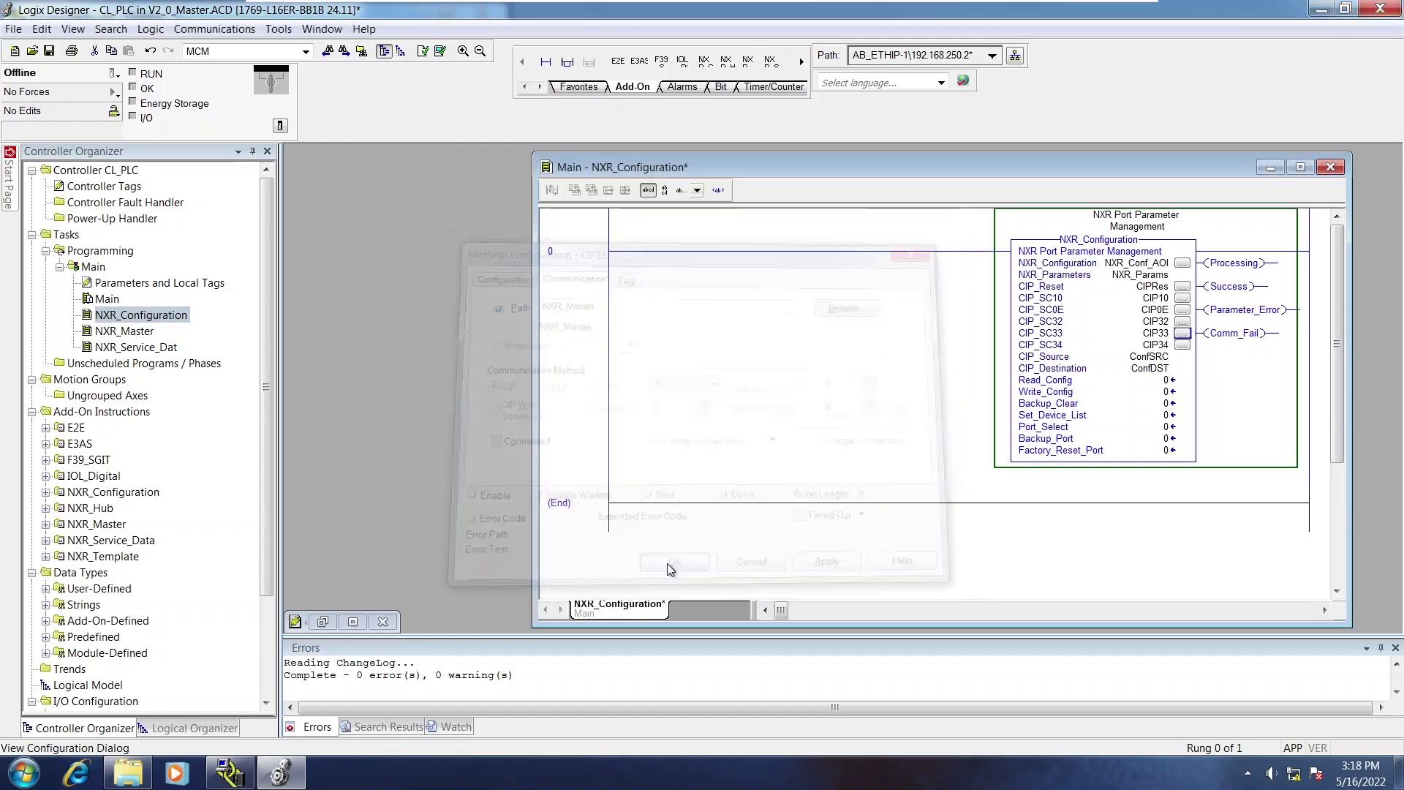
# Configure CIP34 with service code 34, ConfSRC/ConfDST and path NXR_Master.
pyautogui.click(1182, 344)
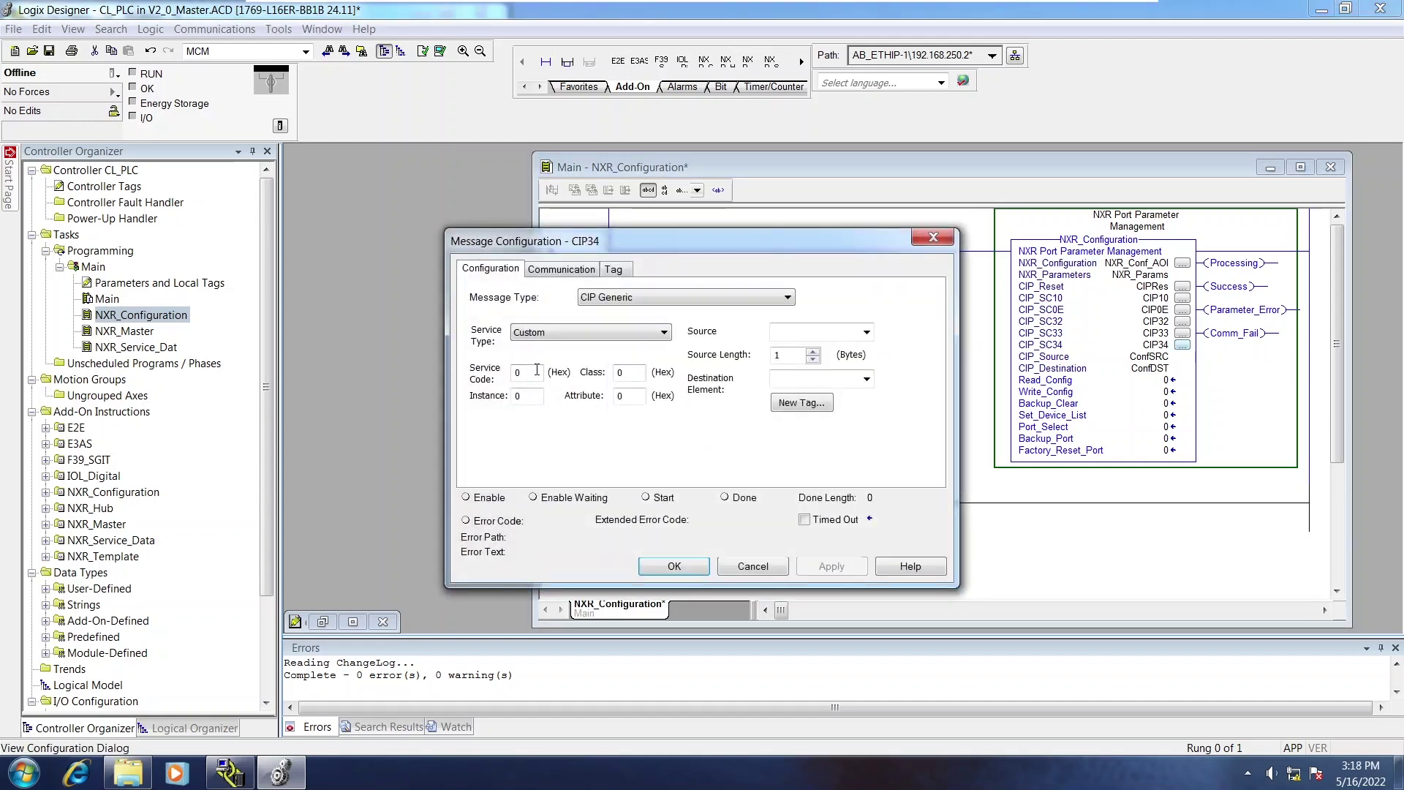
pyautogui.doubleClick(537, 370)
pyautogui.write('34')
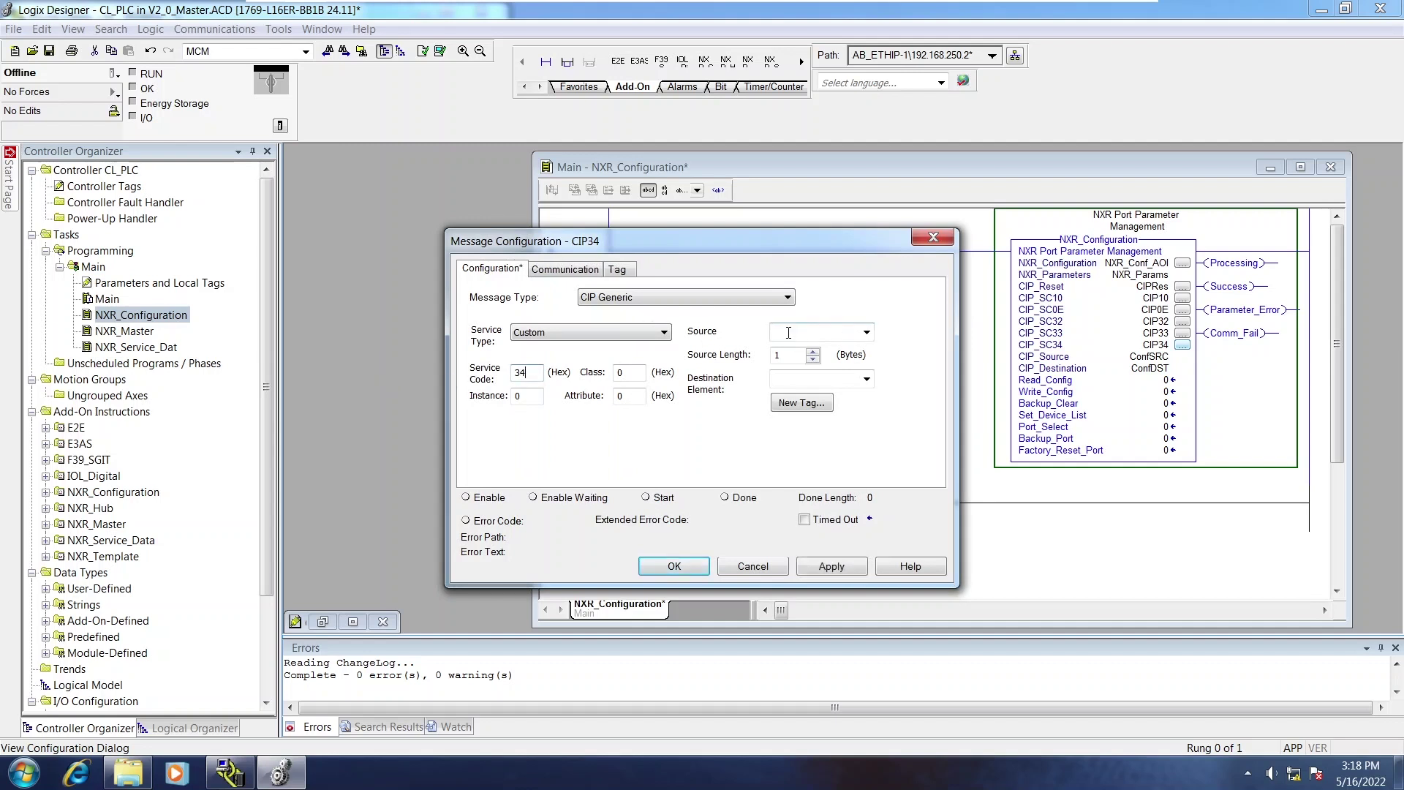
pyautogui.write('ConfSRC')
pyautogui.click(781, 376)
pyautogui.write('ConfDST')
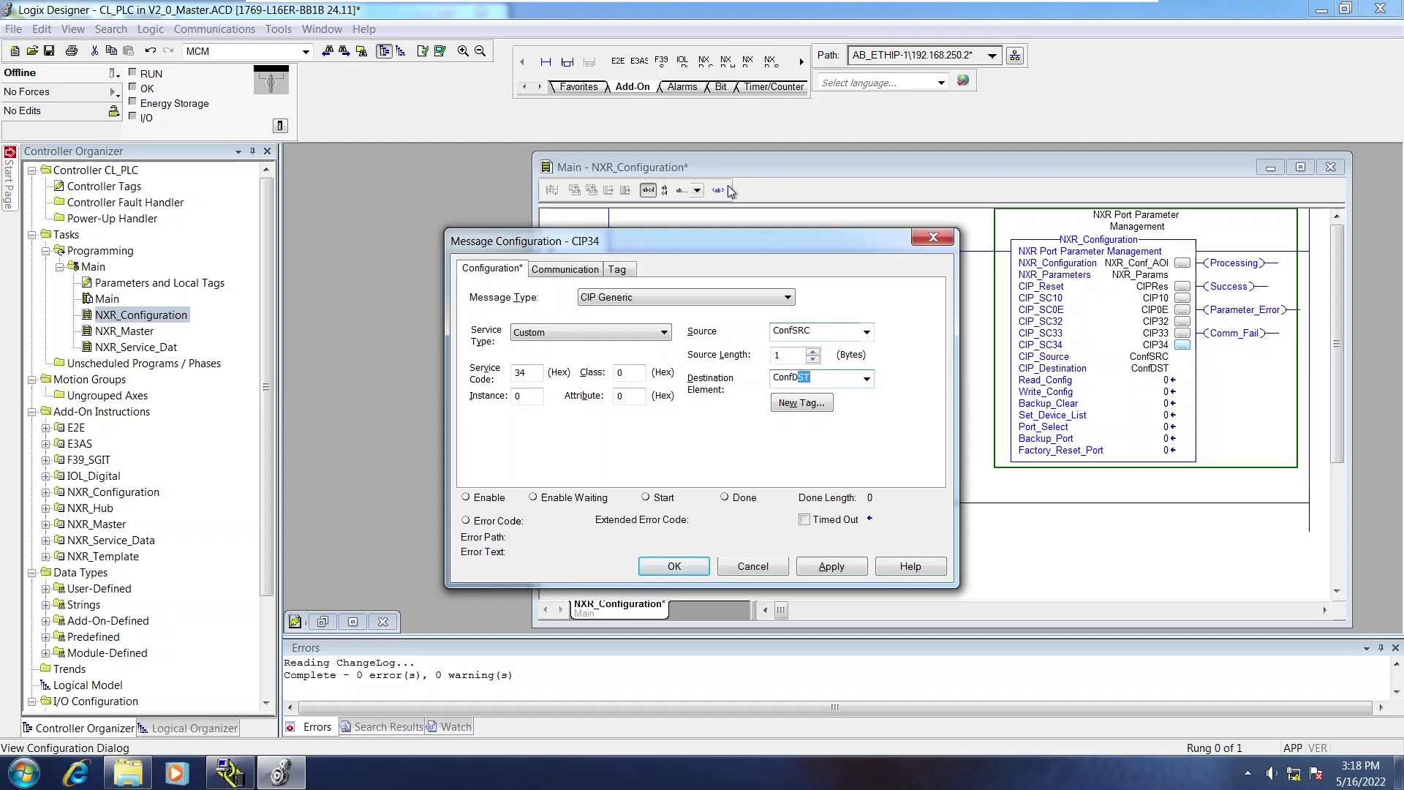
pyautogui.click(565, 268)
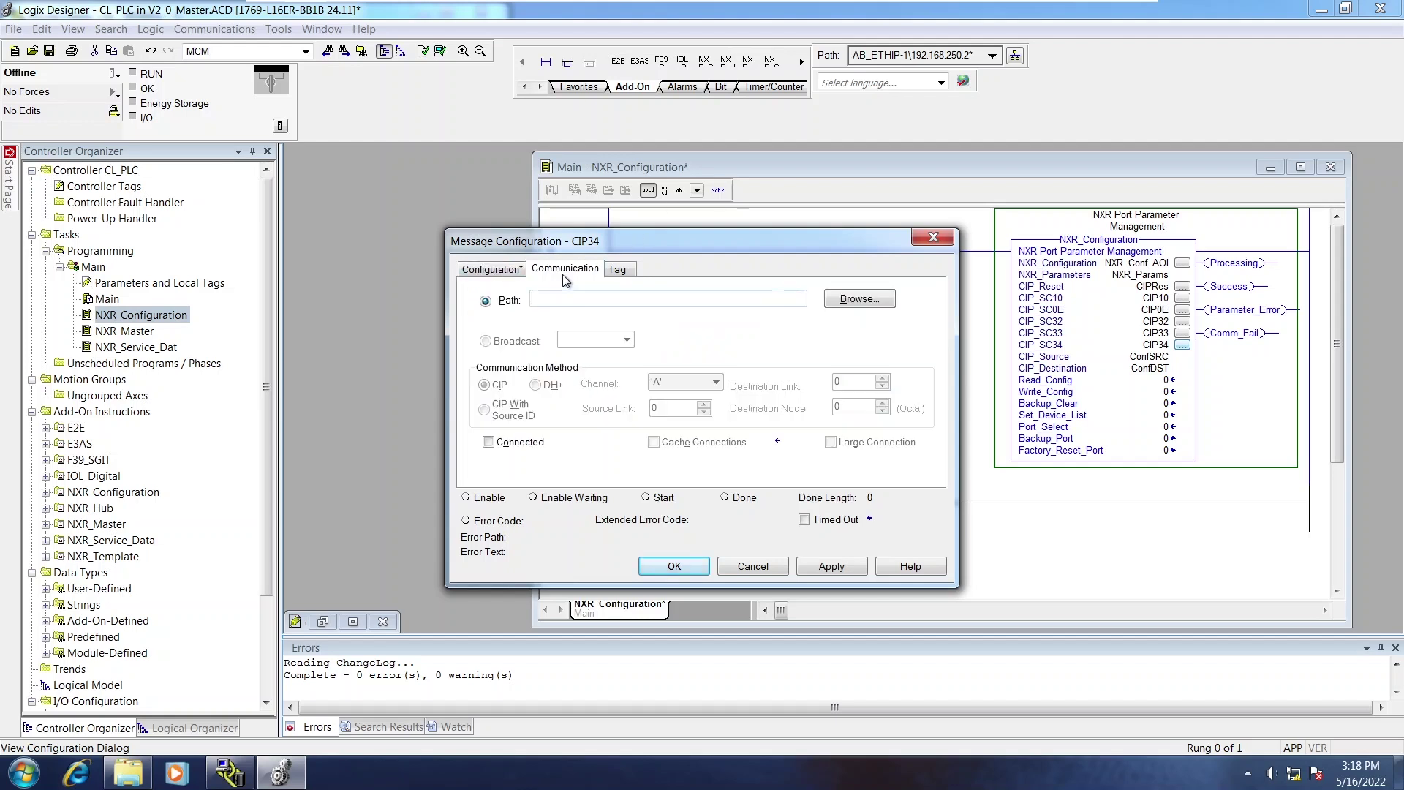
pyautogui.click(888, 306)
pyautogui.click(644, 454)
pyautogui.click(680, 536)
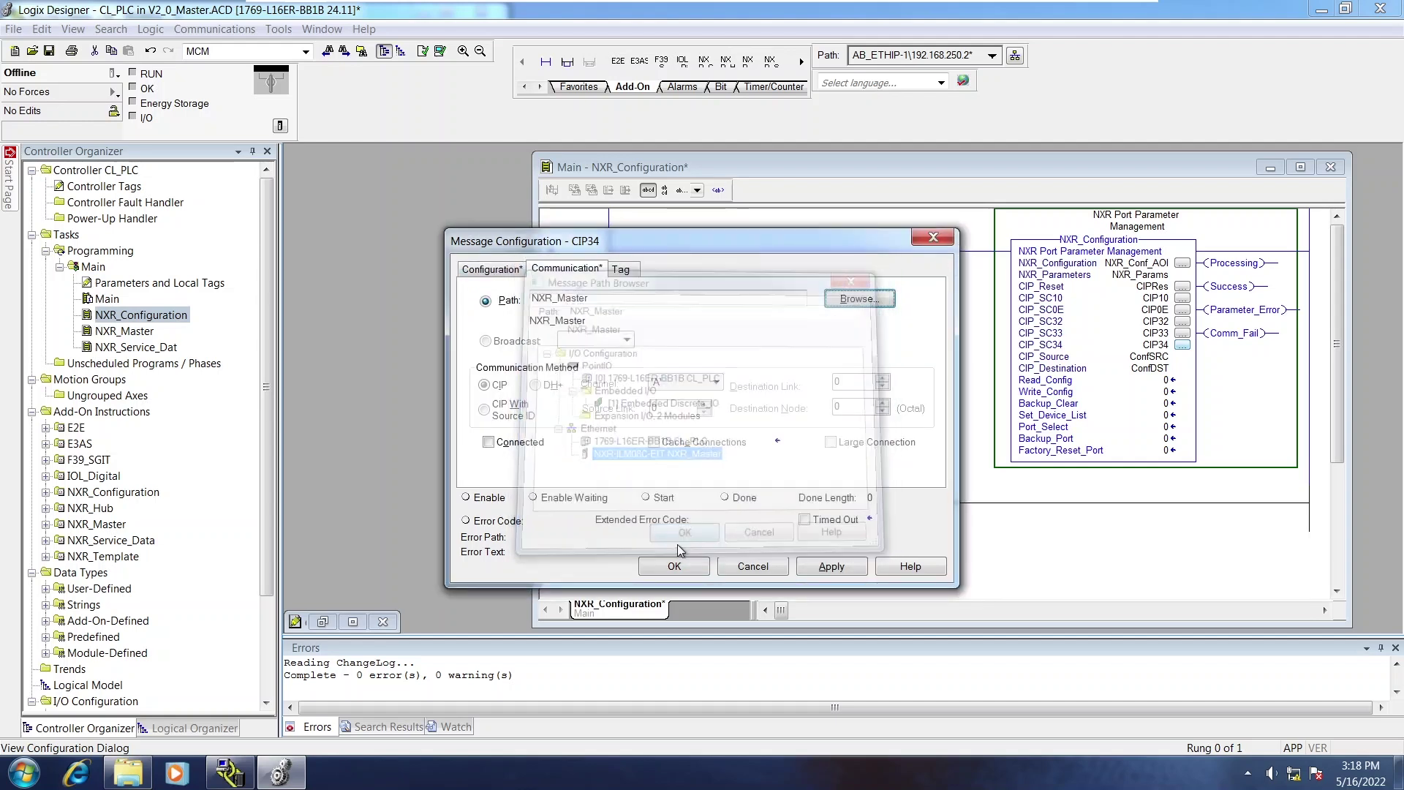
pyautogui.click(682, 564)
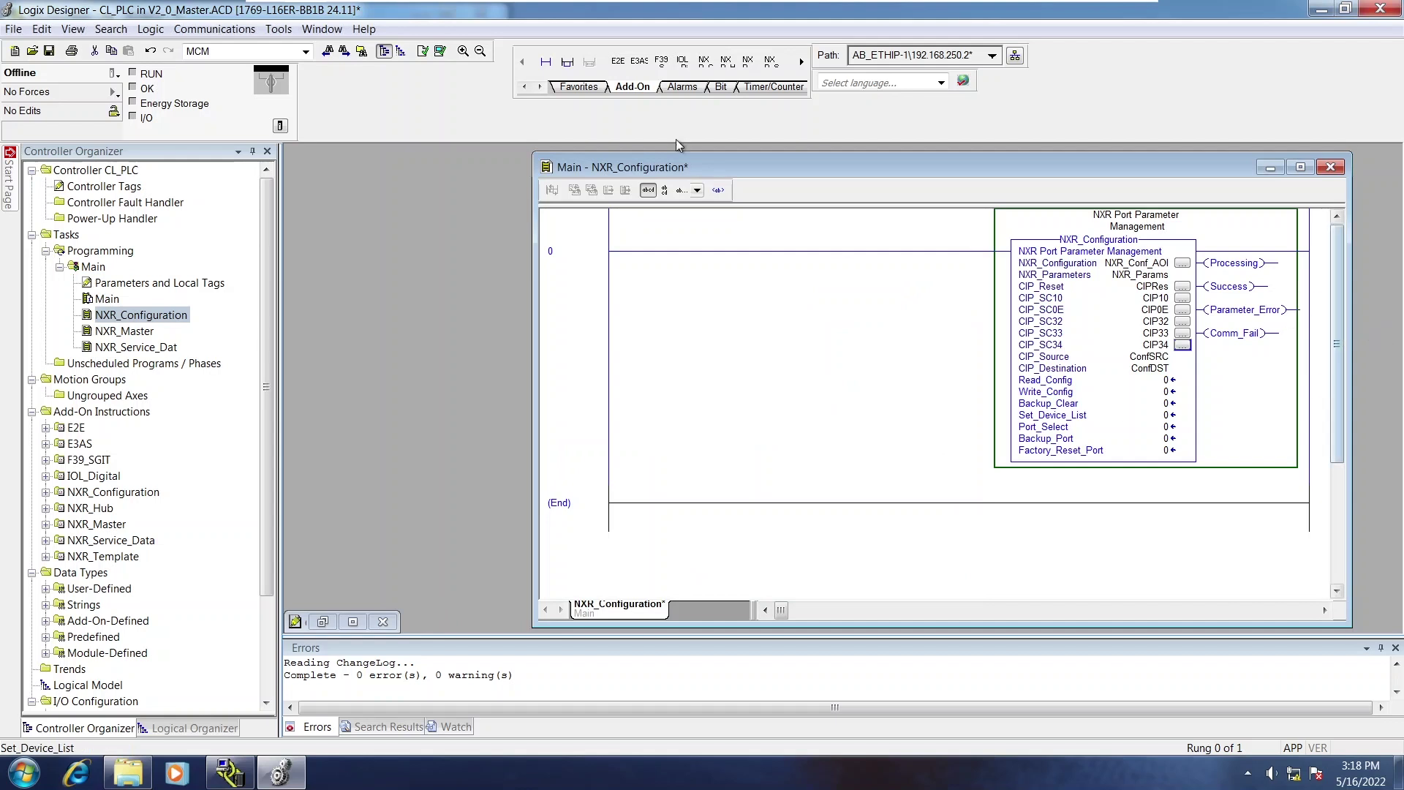
# Download the project to the CL_PLC controller and return it to Remote Run.
pyautogui.click(116, 74)
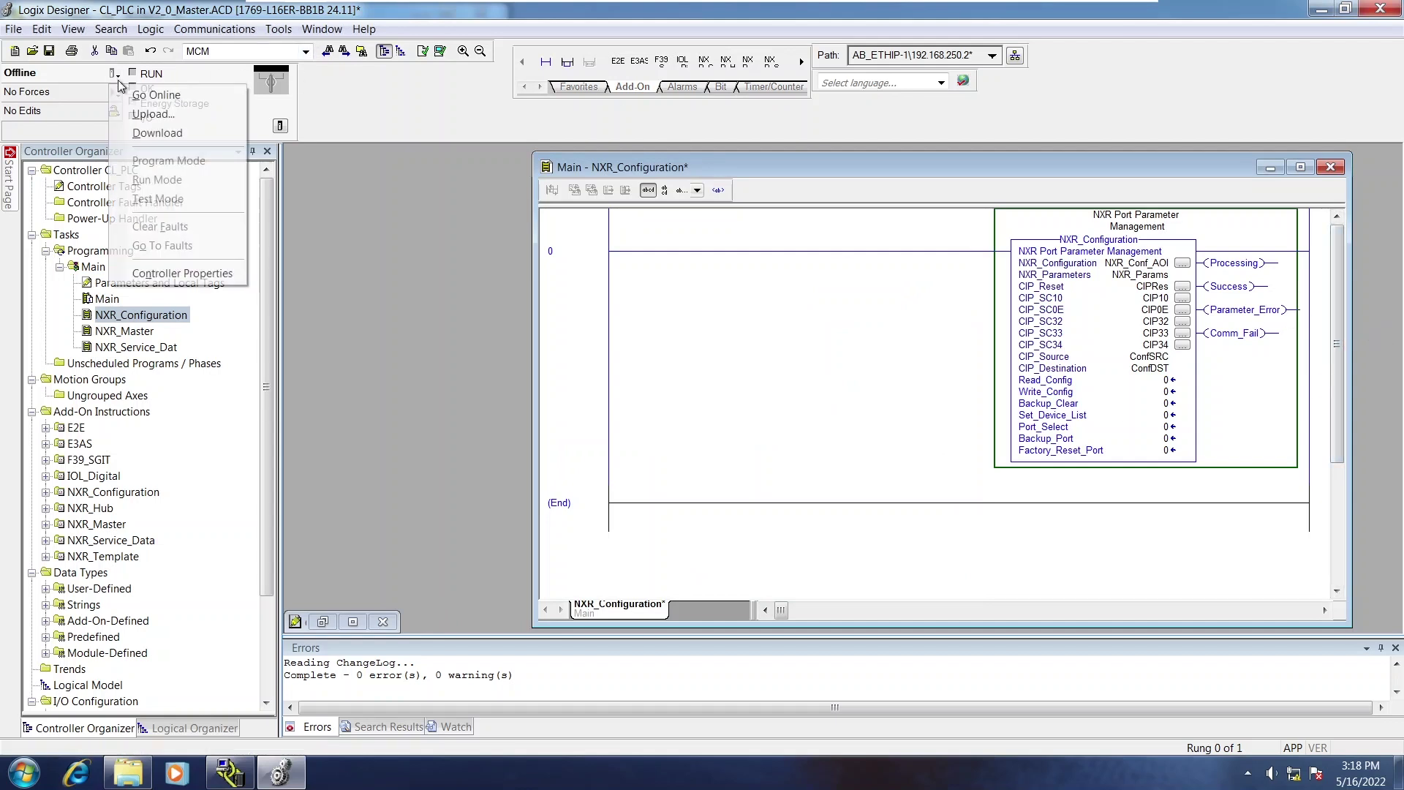
pyautogui.click(138, 129)
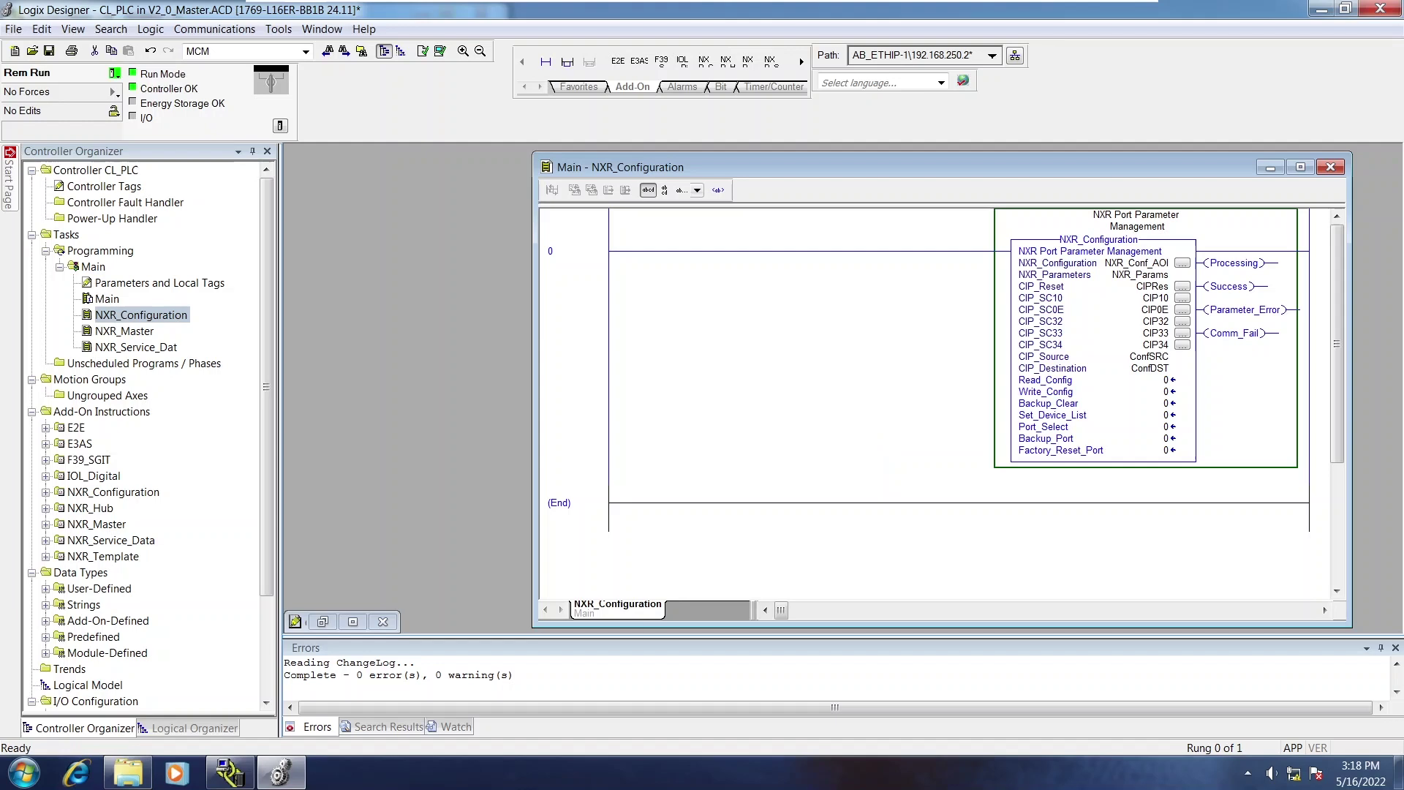
pyautogui.click(623, 577)
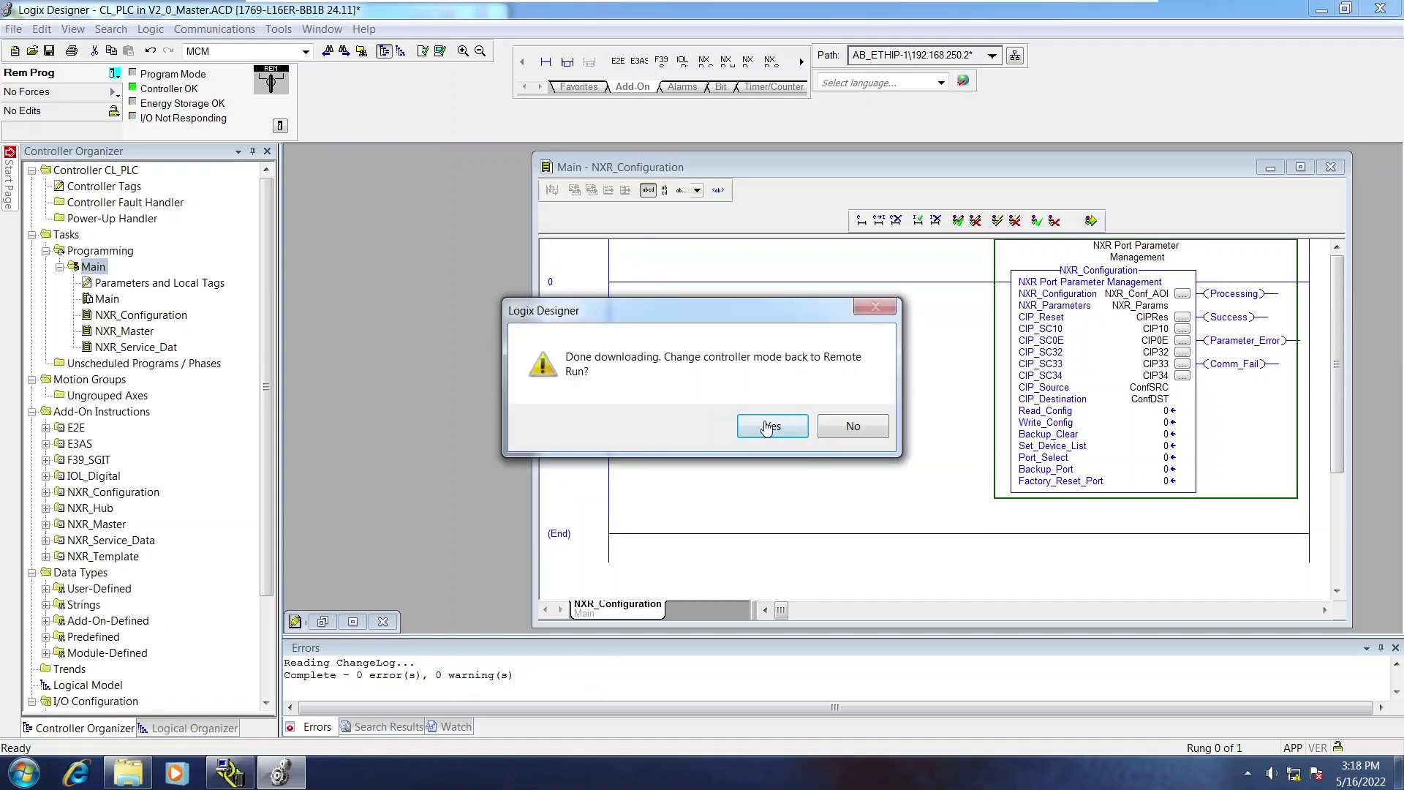
pyautogui.click(771, 425)
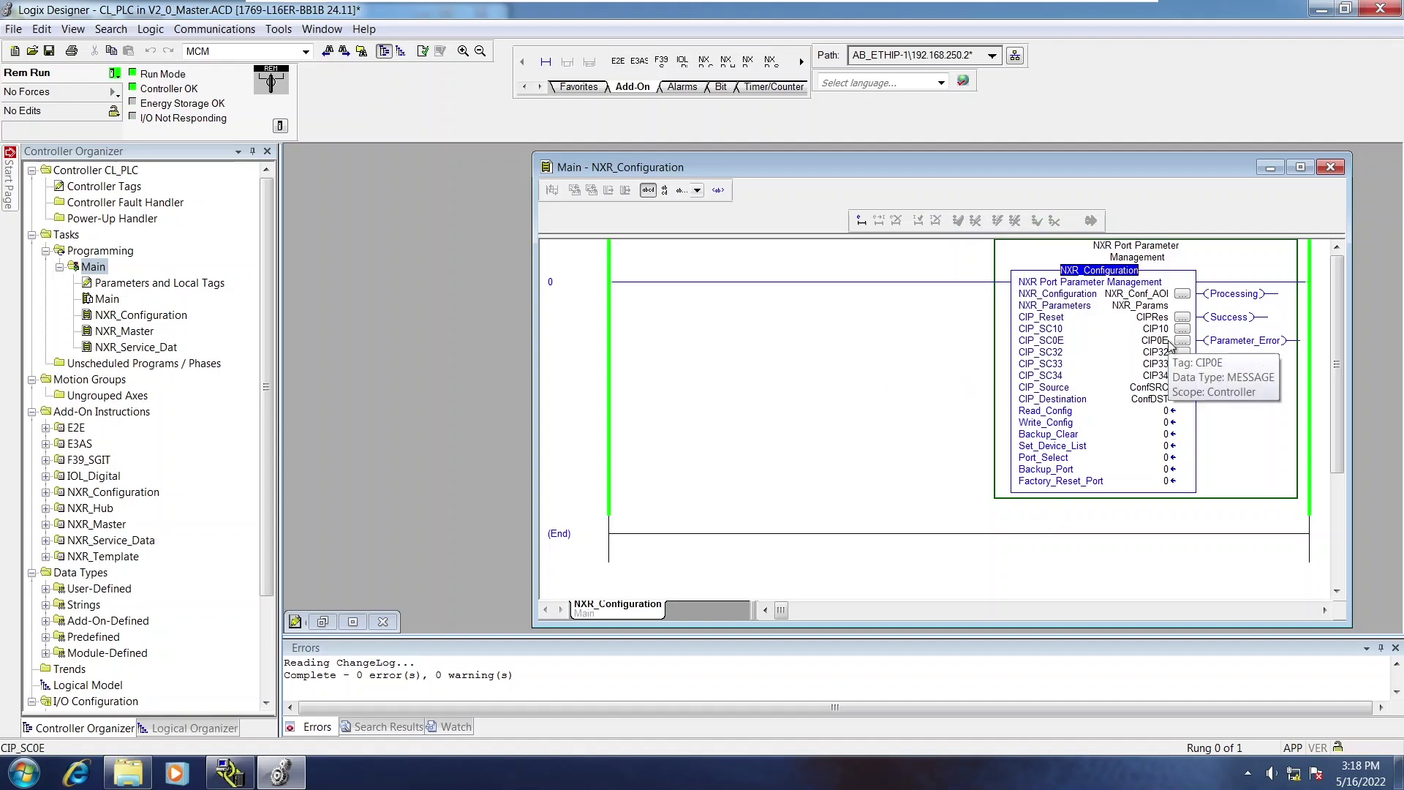
# Set the AOI's Read_Config input to 1 online to trigger the configuration read.
pyautogui.click(1134, 306)
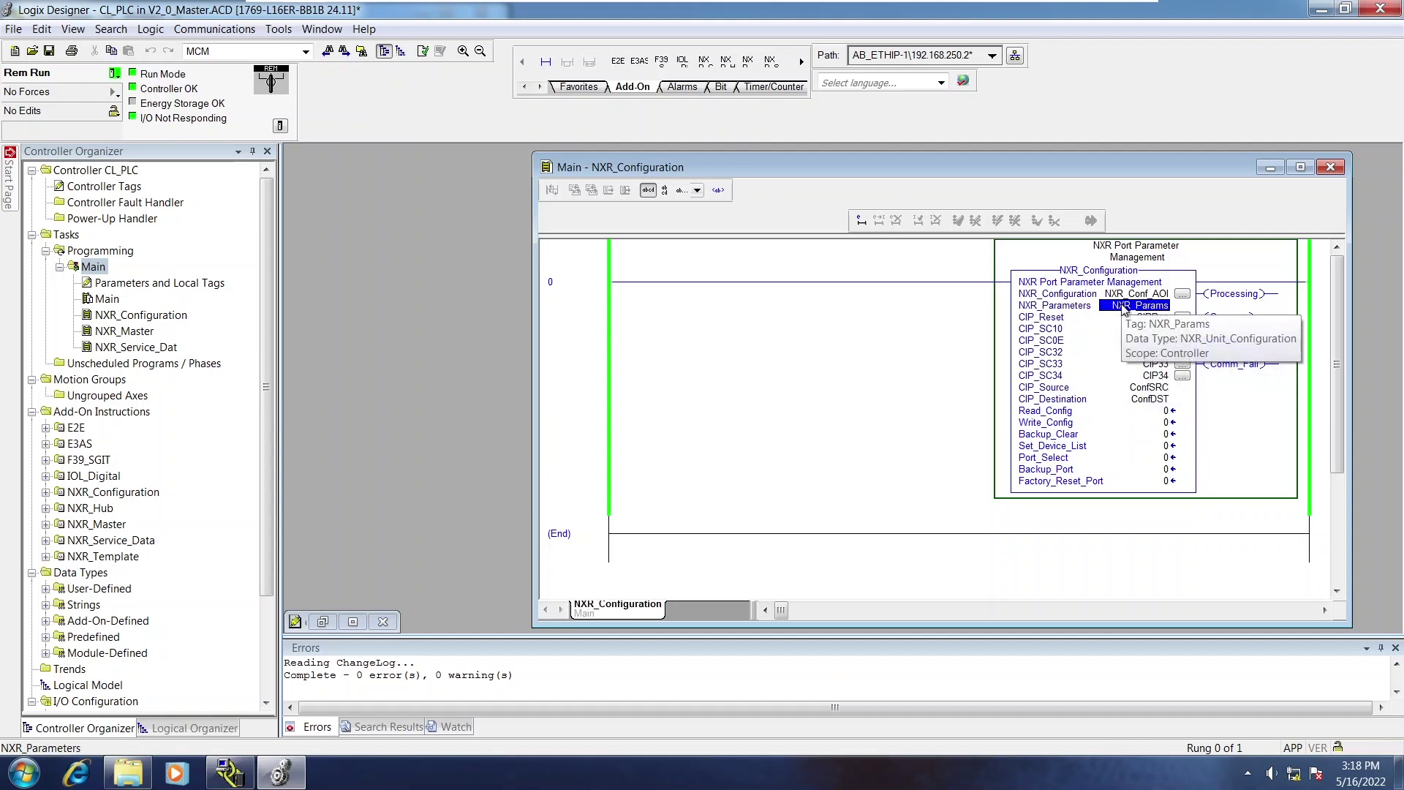
pyautogui.click(1154, 412)
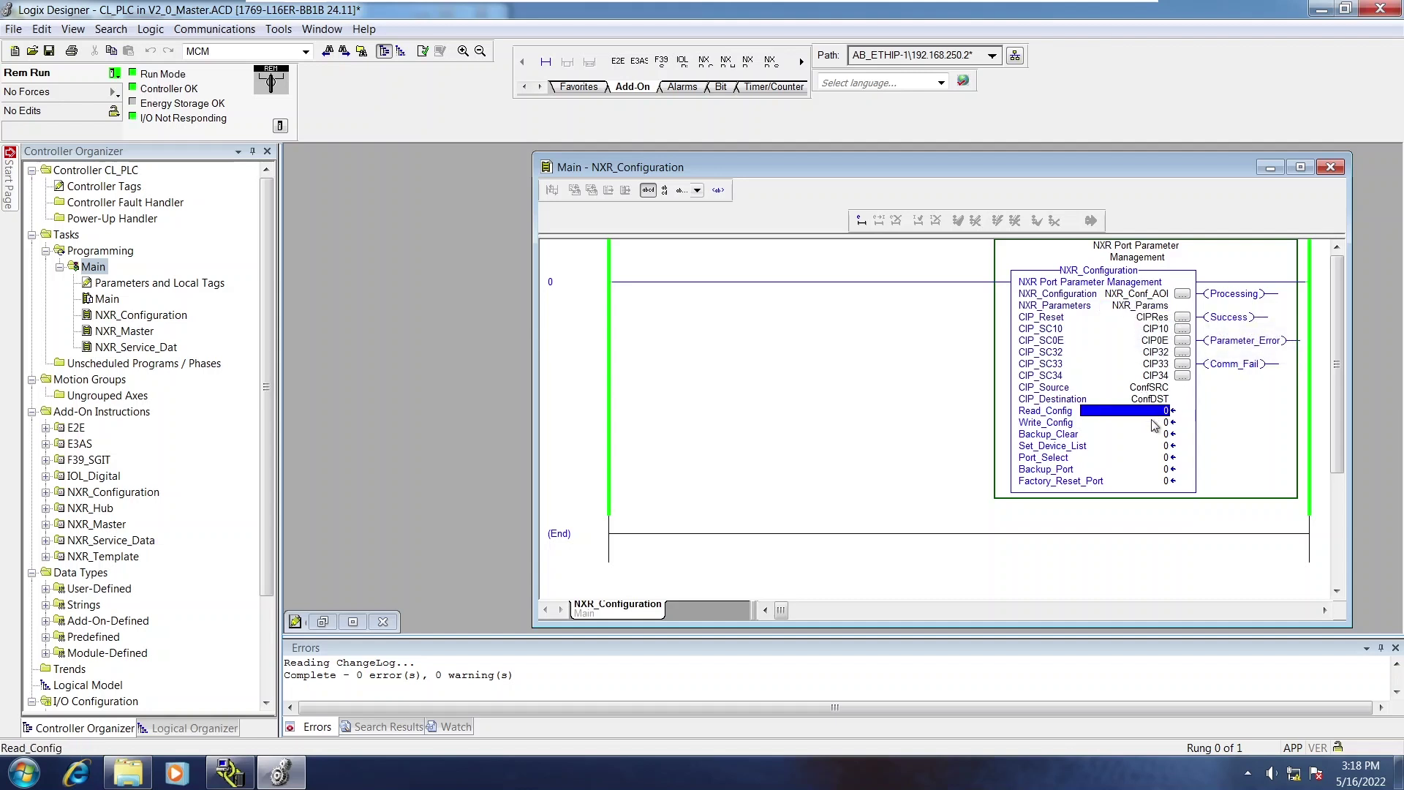
pyautogui.click(1154, 422)
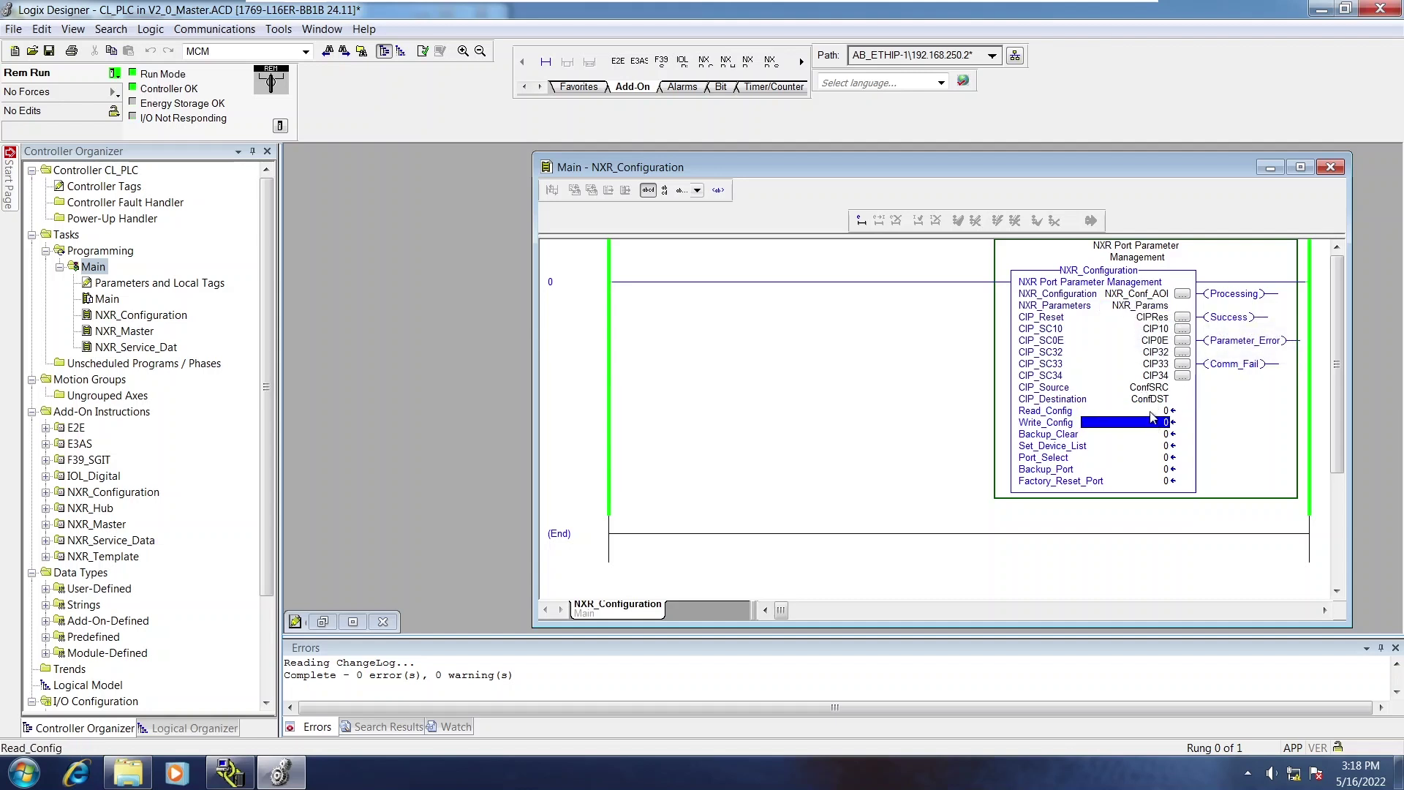
pyautogui.click(1129, 307)
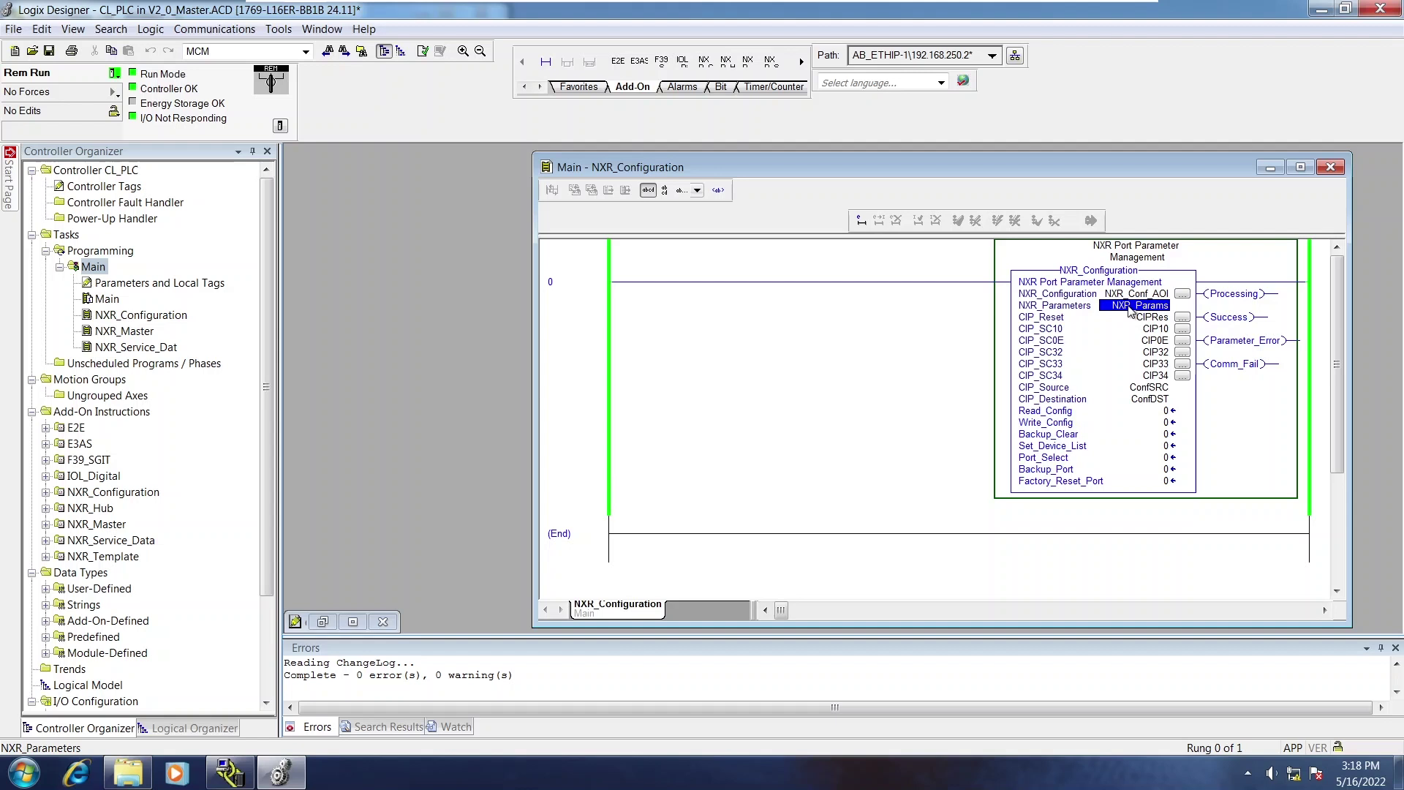
pyautogui.moveTo(1128, 312)
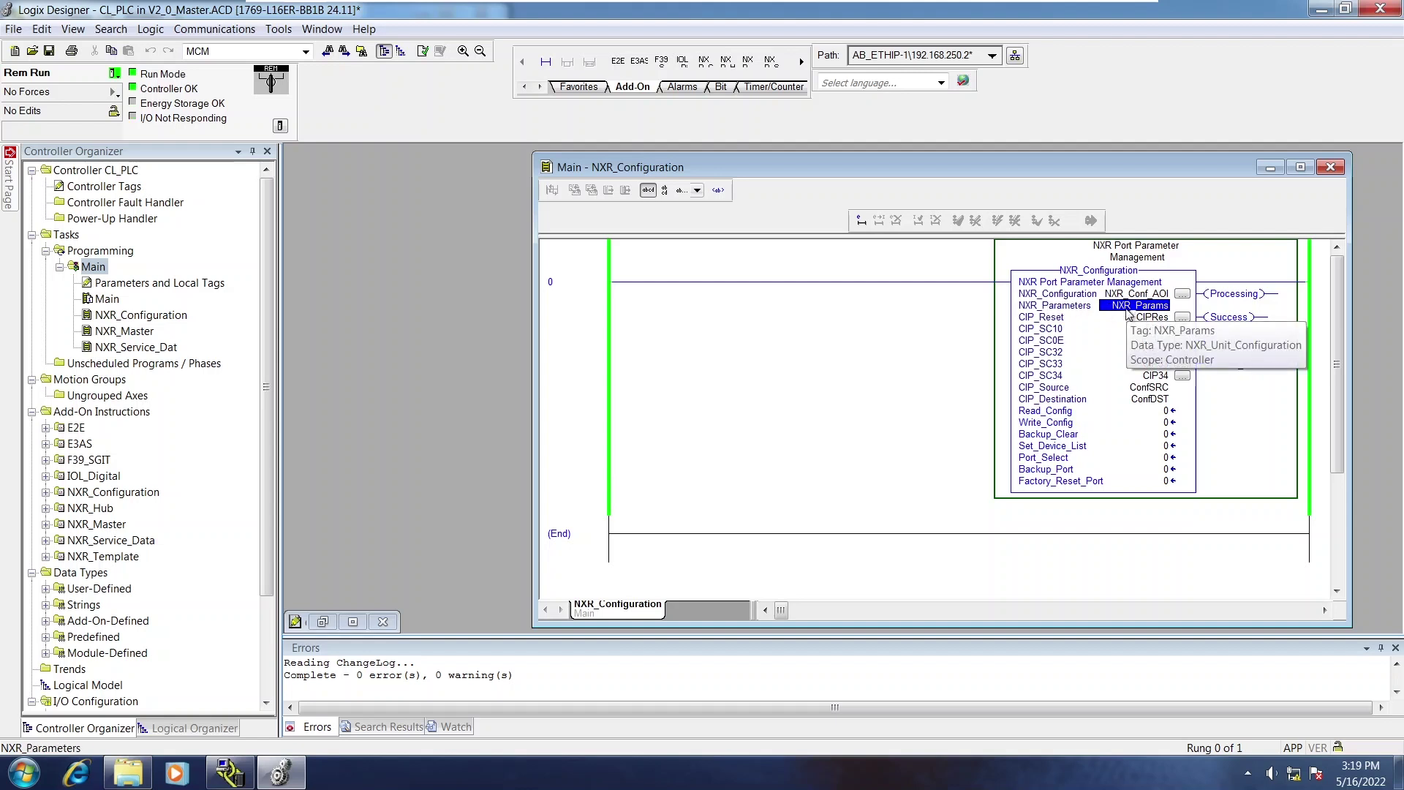
pyautogui.doubleClick(1162, 411)
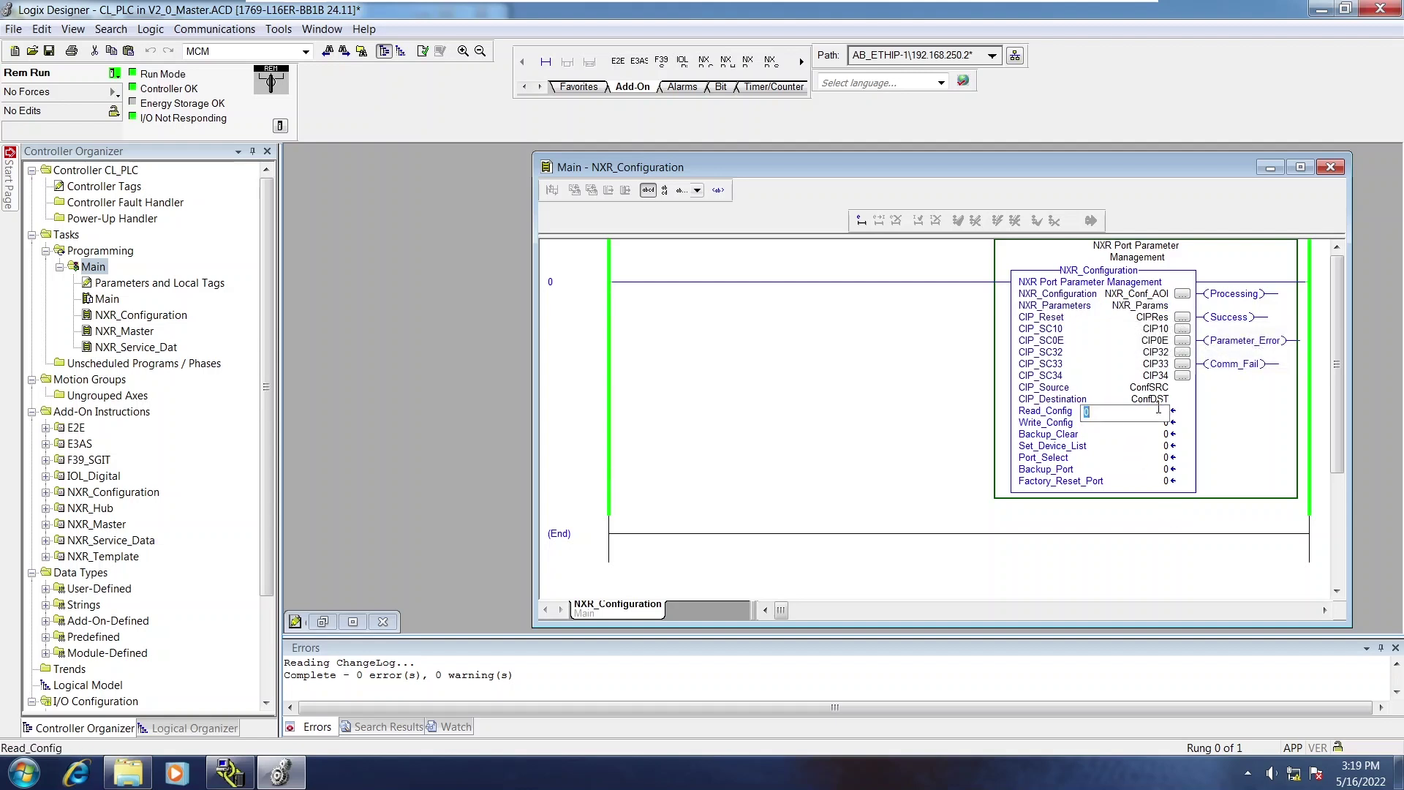
pyautogui.write('1')
pyautogui.press('Return')
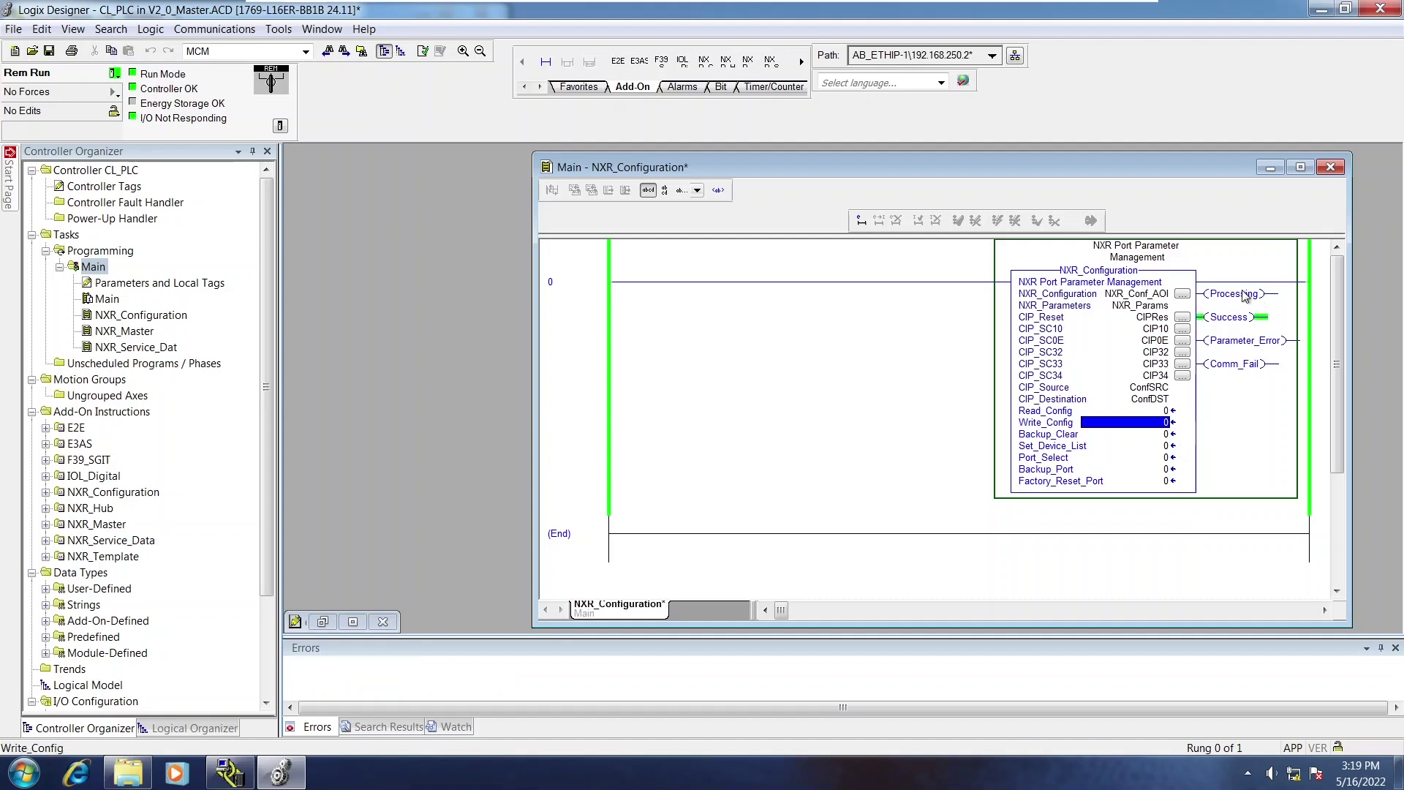
pyautogui.click(1147, 307)
# Monitor NXR_Params in Controller Tags, expand its members and widen the window to read values.
pyautogui.rightClick(1138, 311)
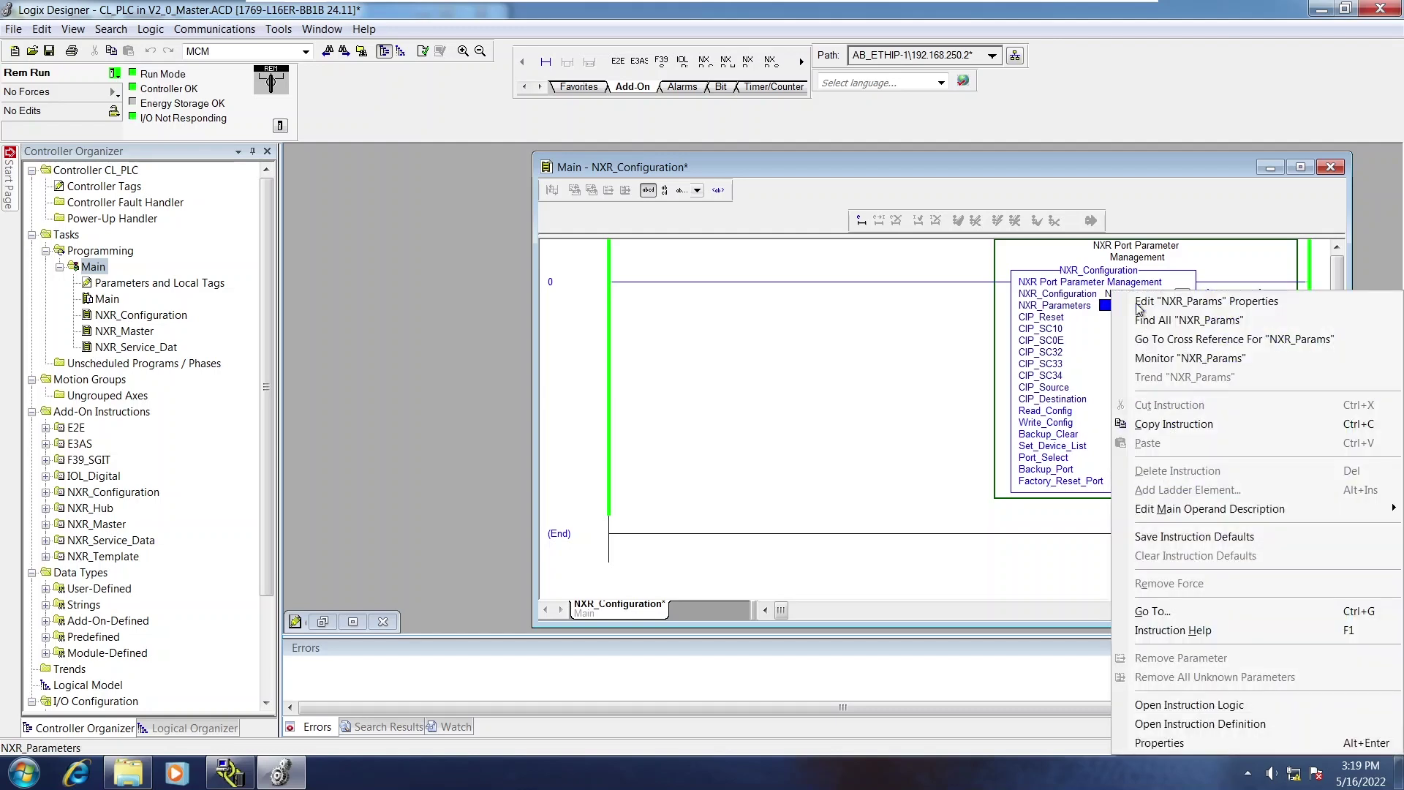
pyautogui.click(1190, 357)
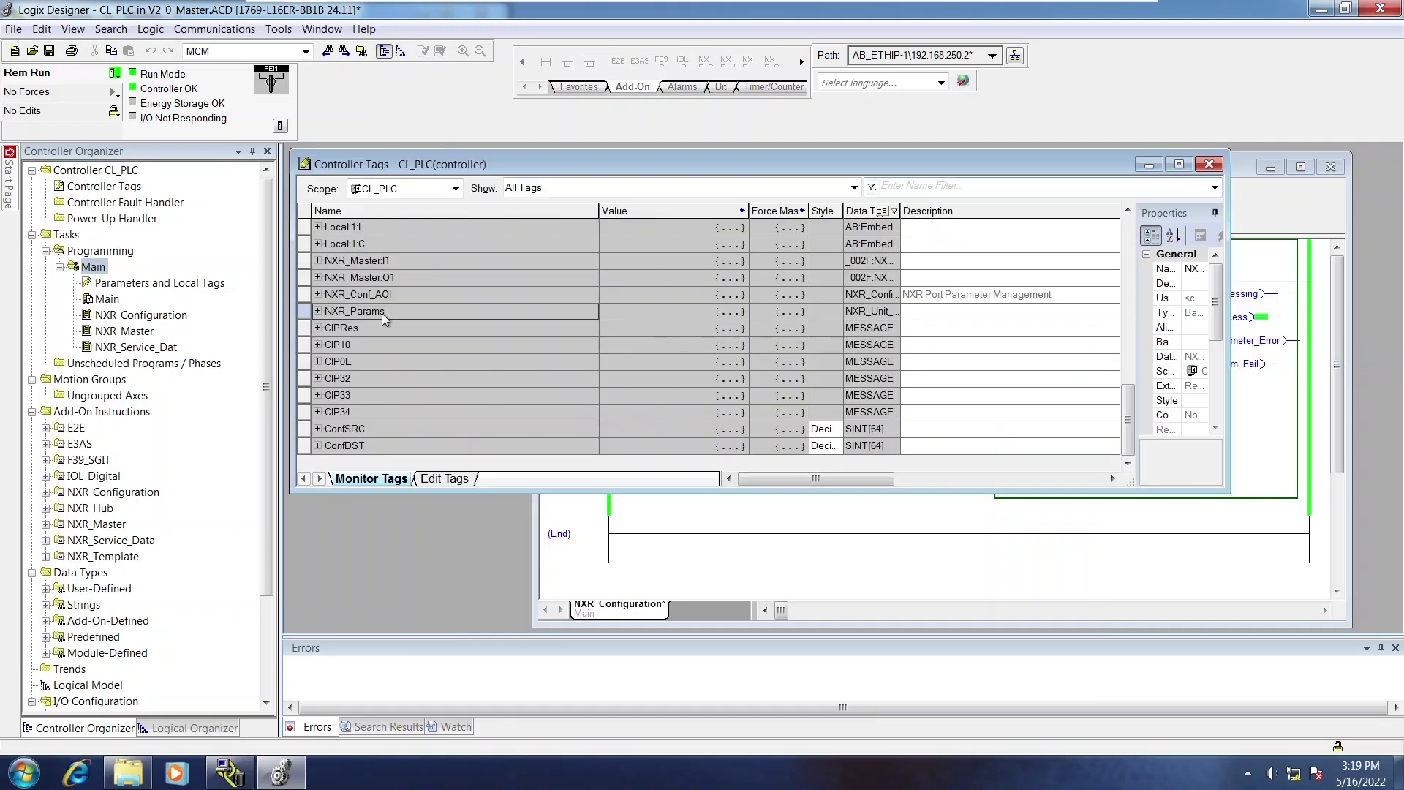
pyautogui.press('Right')
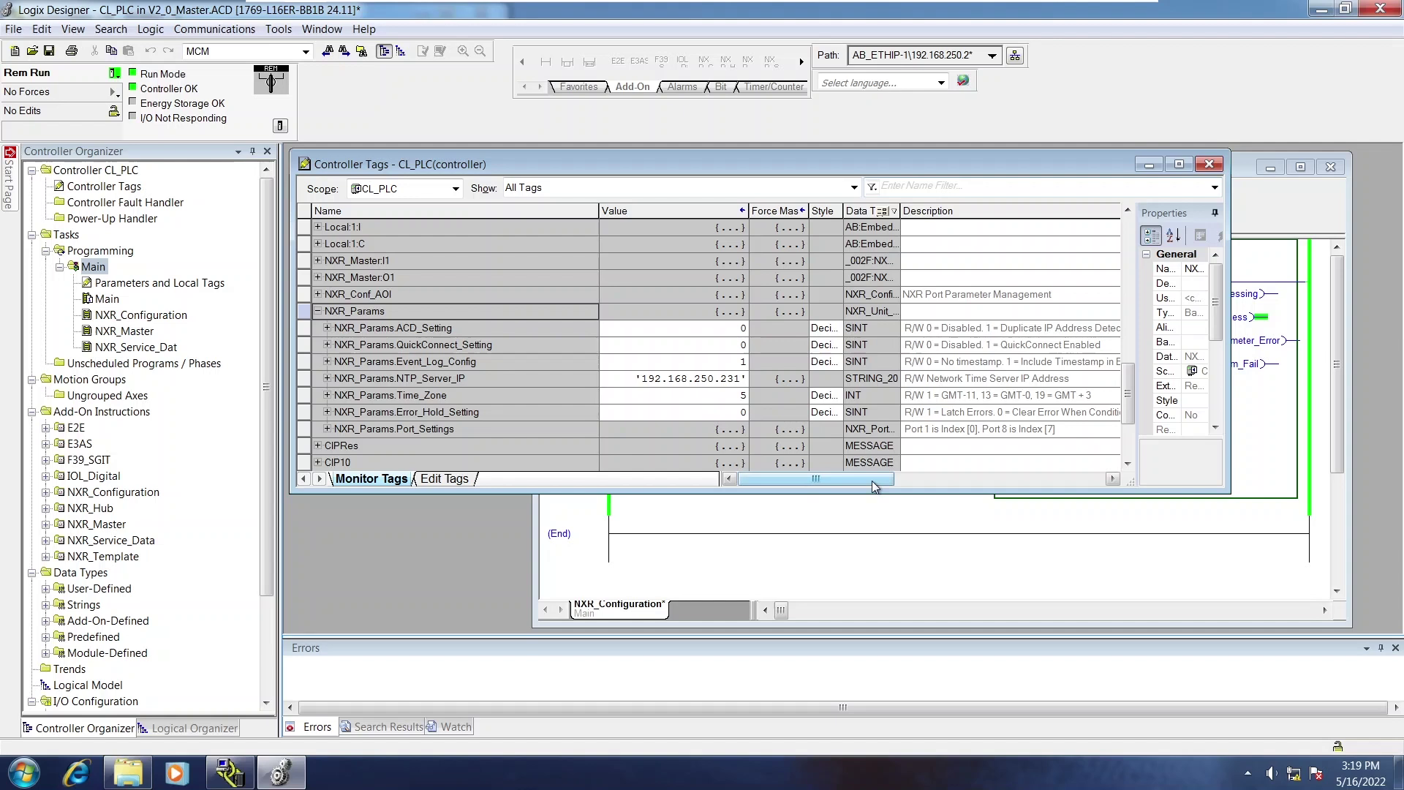
pyautogui.moveTo(1231, 362); pyautogui.dragTo(1335, 349)
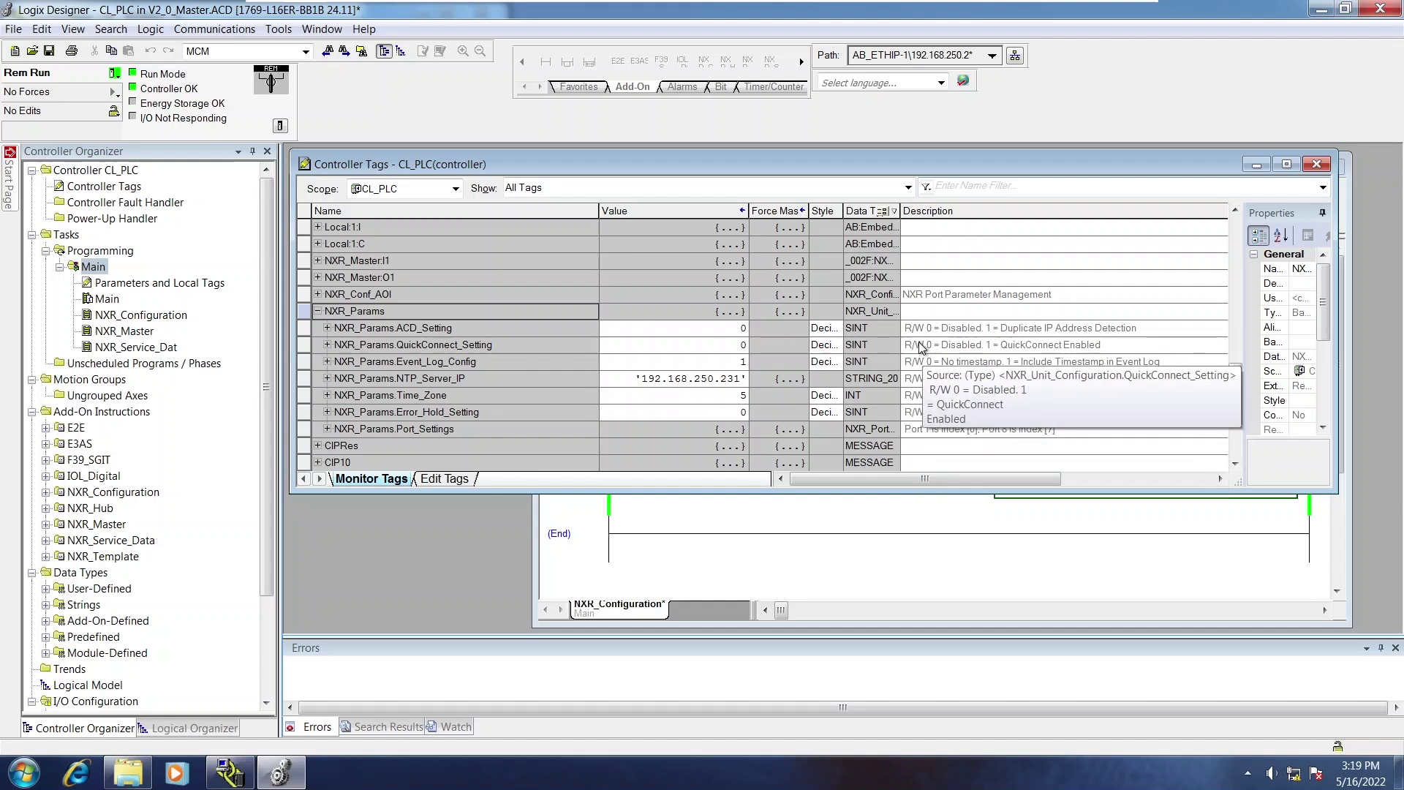
pyautogui.click(489, 429)
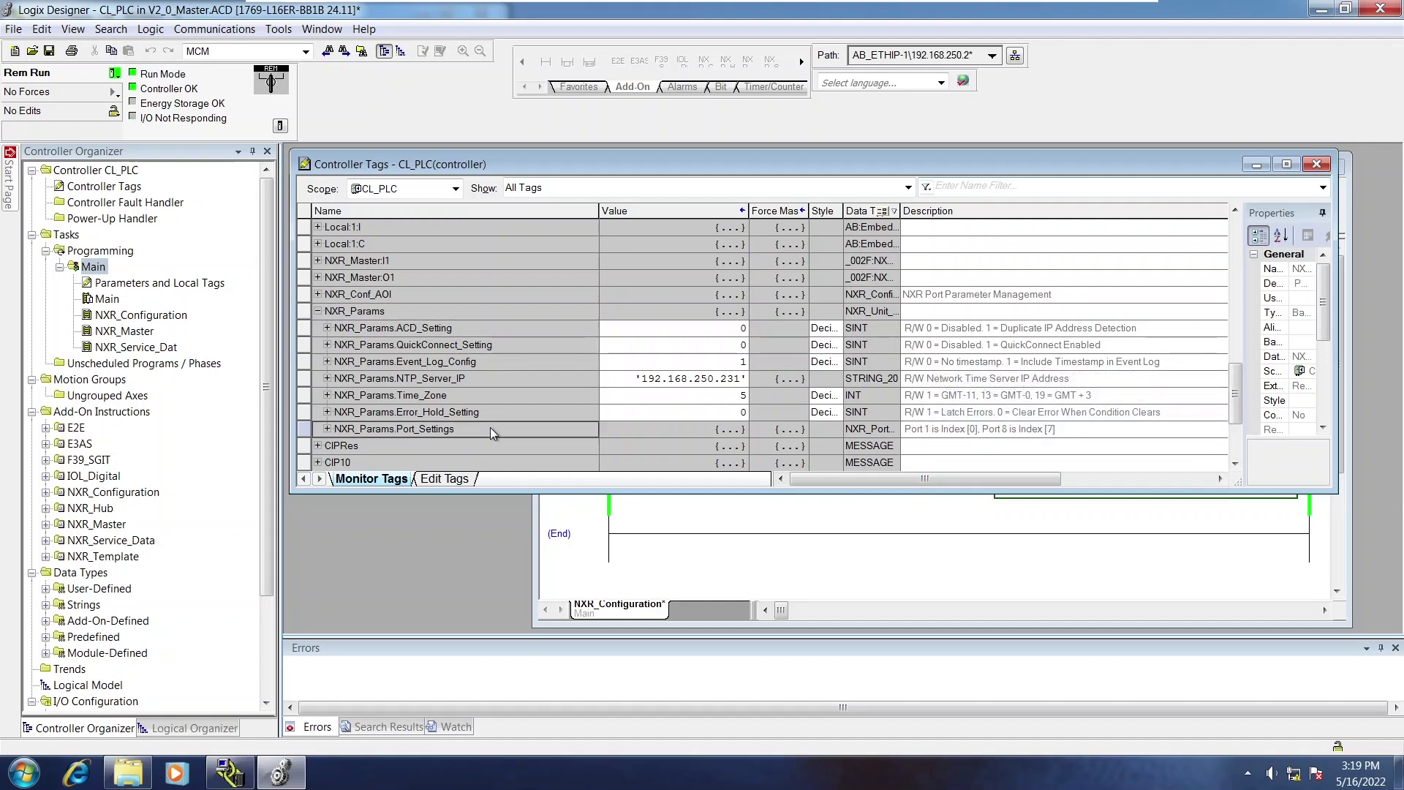
pyautogui.click(492, 428)
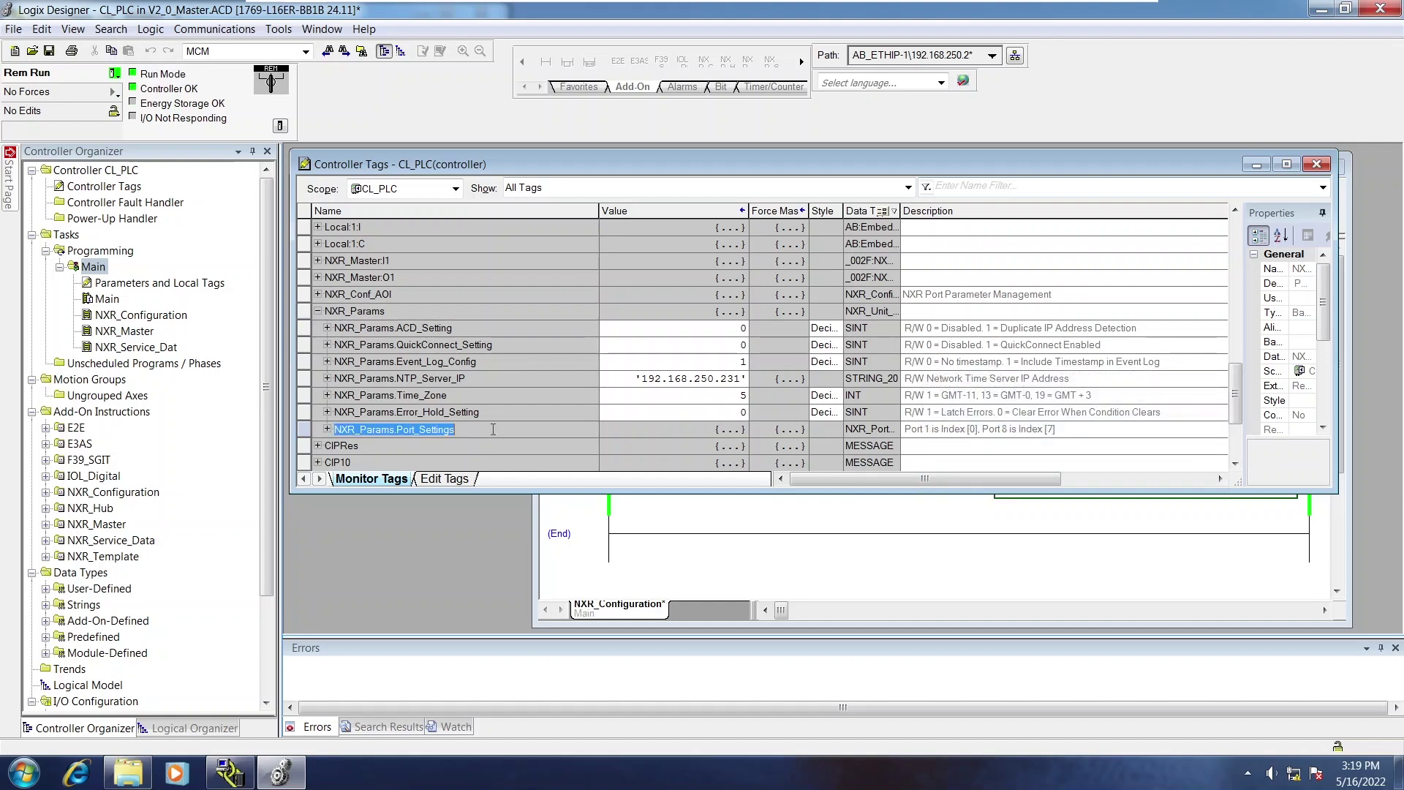
# Expand NXR_Params.Port_Settings, then Port_Settings[0], to list port 1's members.
pyautogui.click(327, 430)
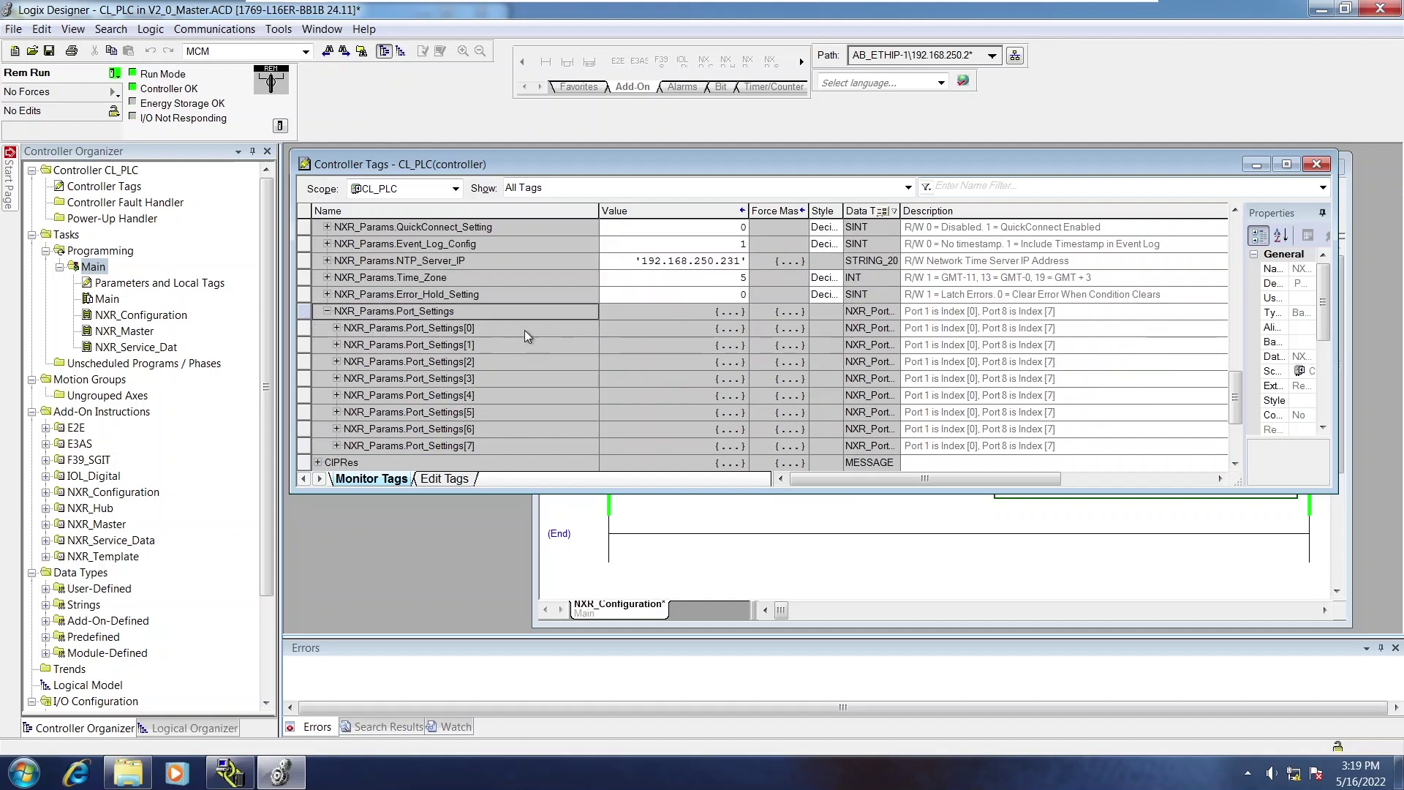
pyautogui.click(490, 328)
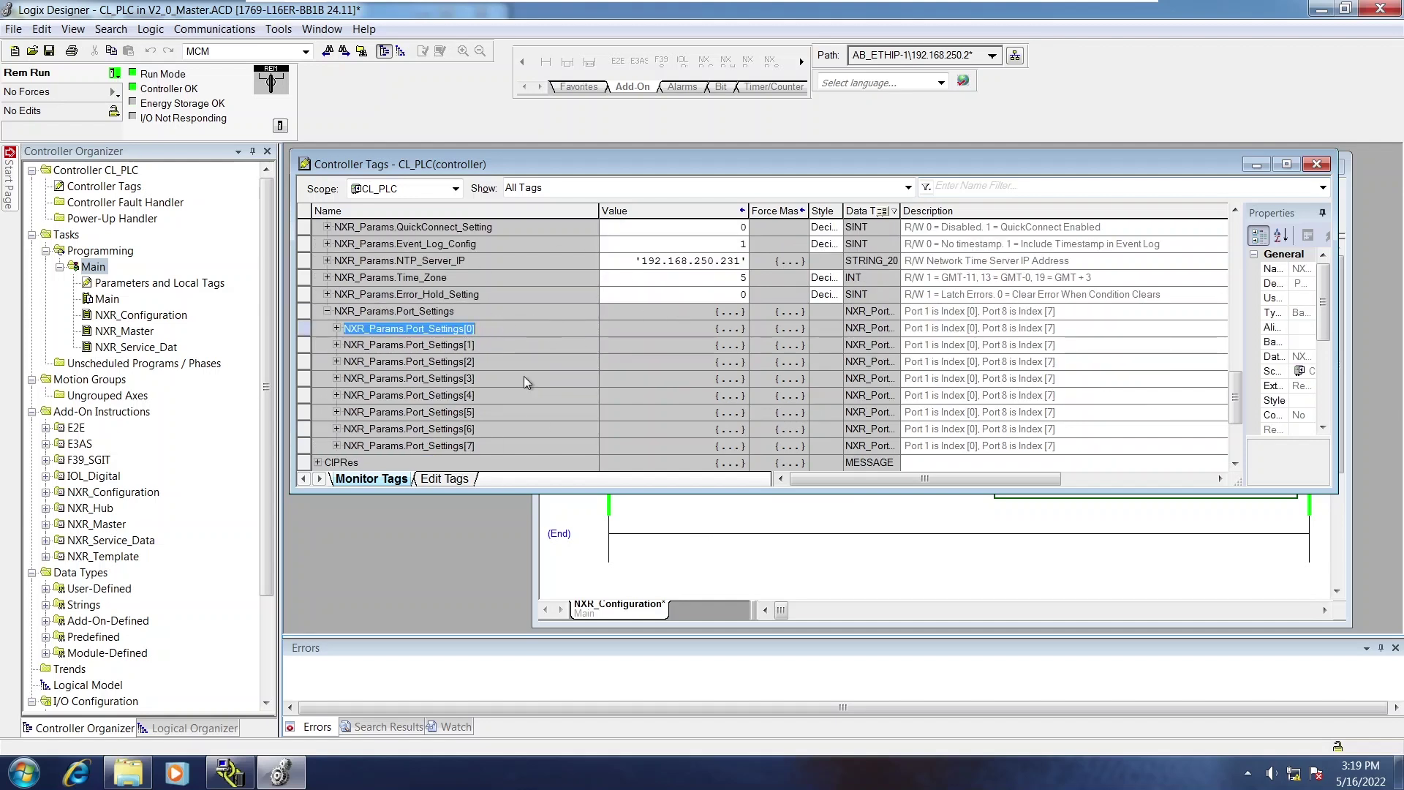
pyautogui.click(500, 446)
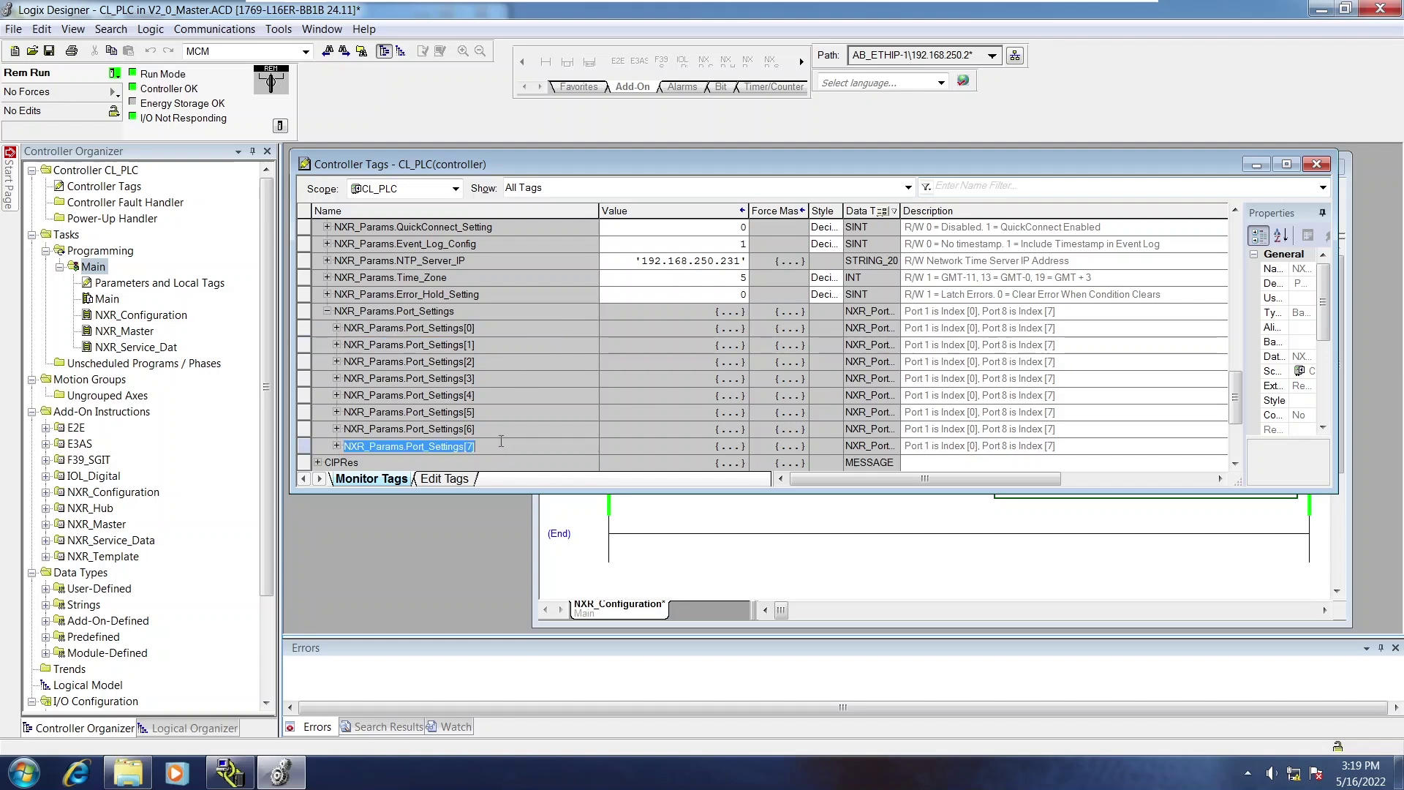
pyautogui.click(338, 327)
# Review port 1's members such as Backup_Restore and Prev_Device_Name, then select the Pin4_Mode value.
pyautogui.scroll(-2, 671, 347)
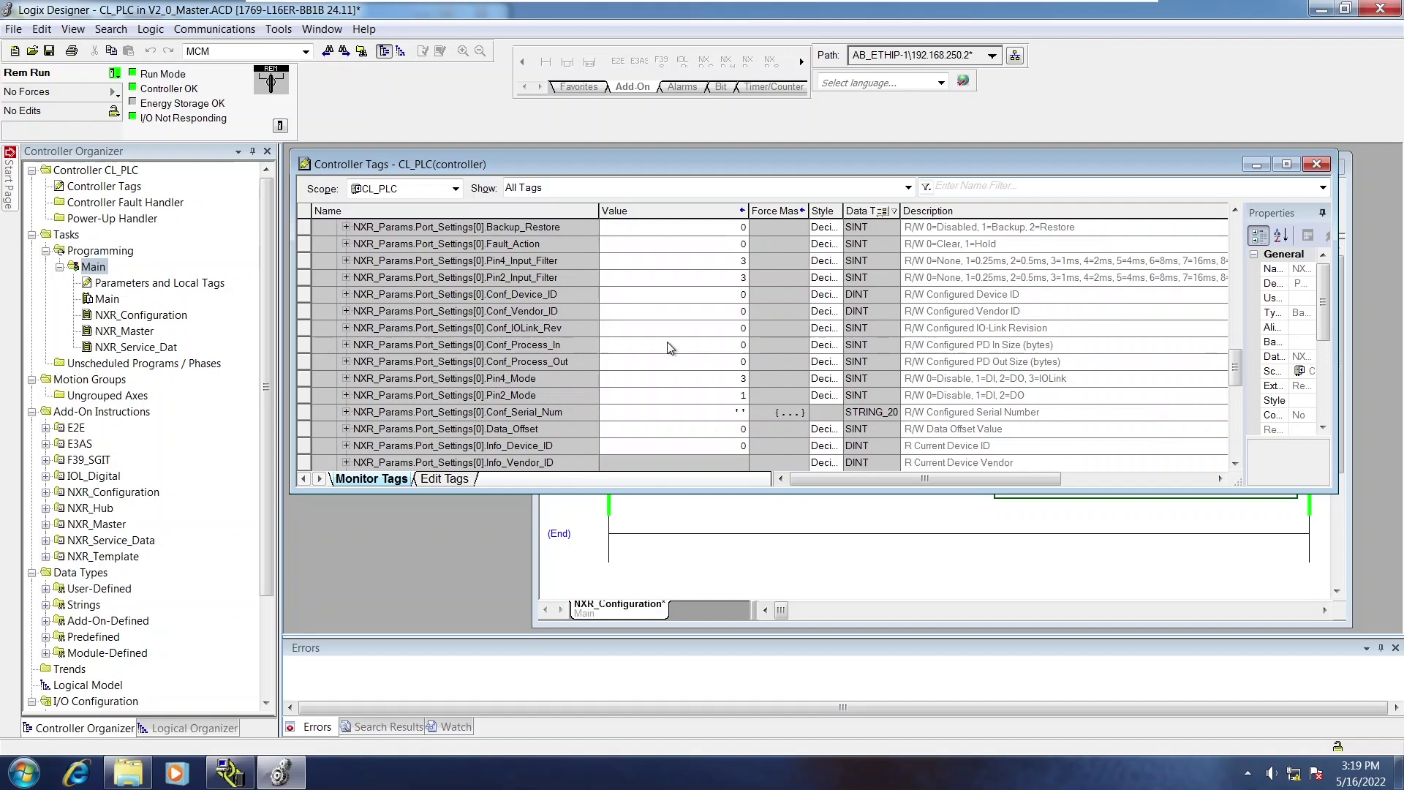
pyautogui.scroll(-5, 671, 348)
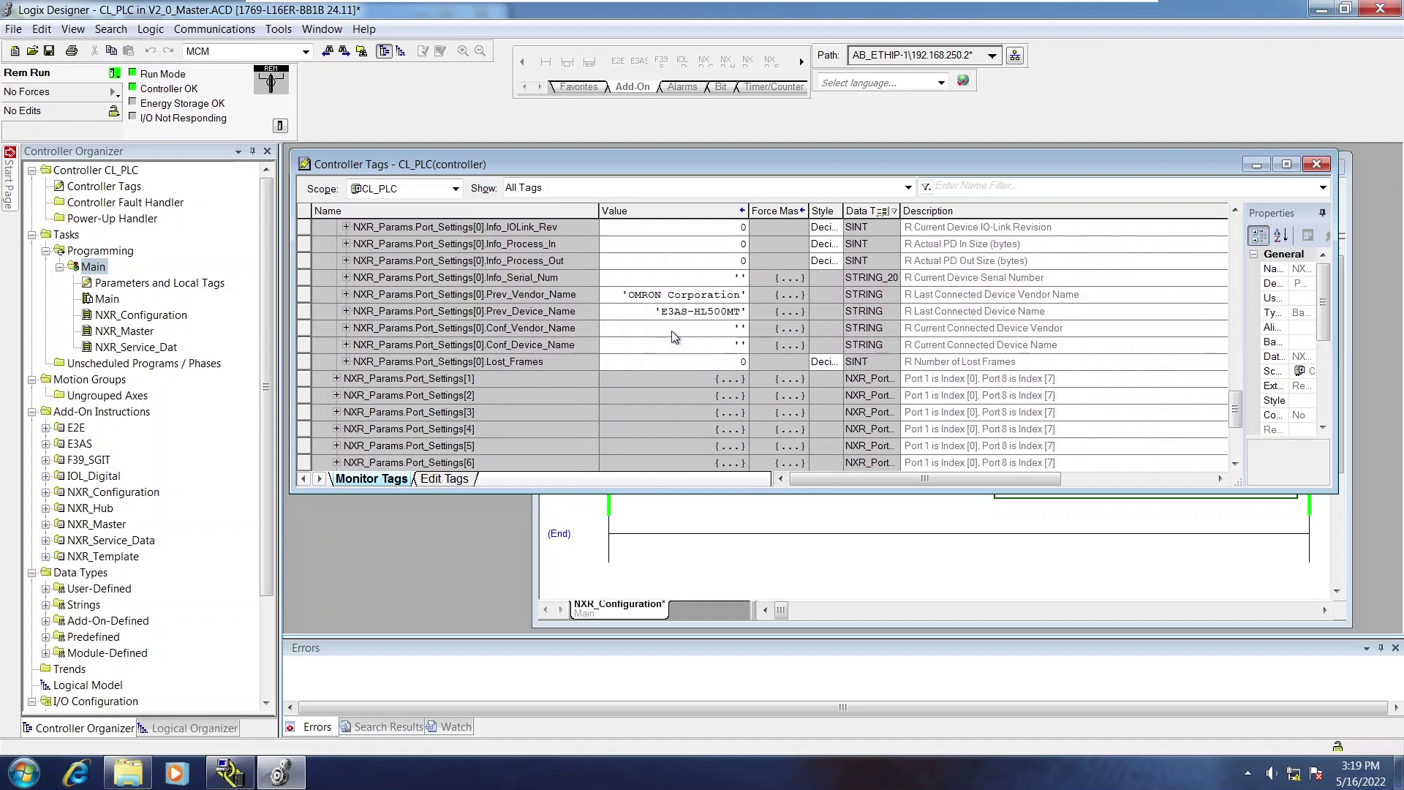
pyautogui.scroll(4, 674, 337)
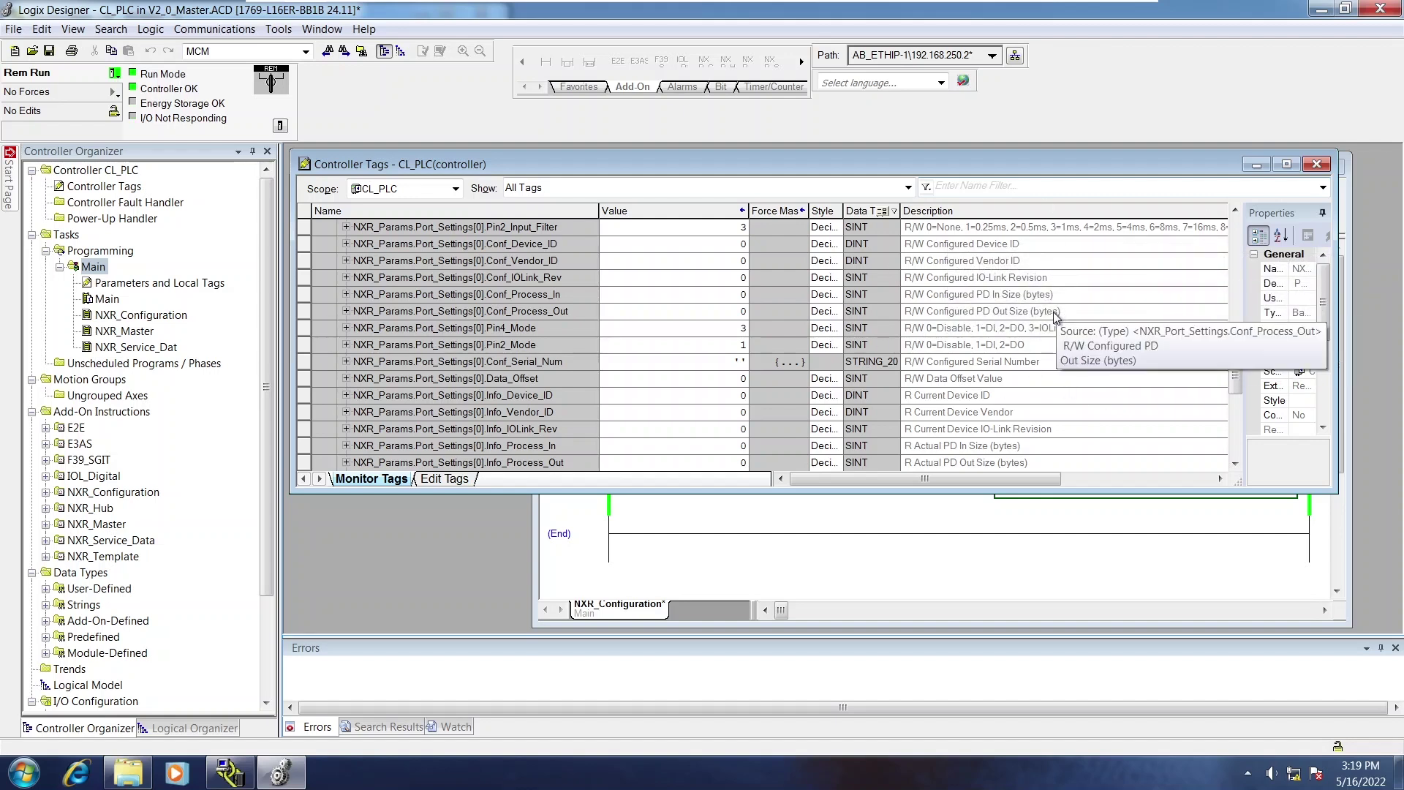
pyautogui.scroll(-3, 1024, 292)
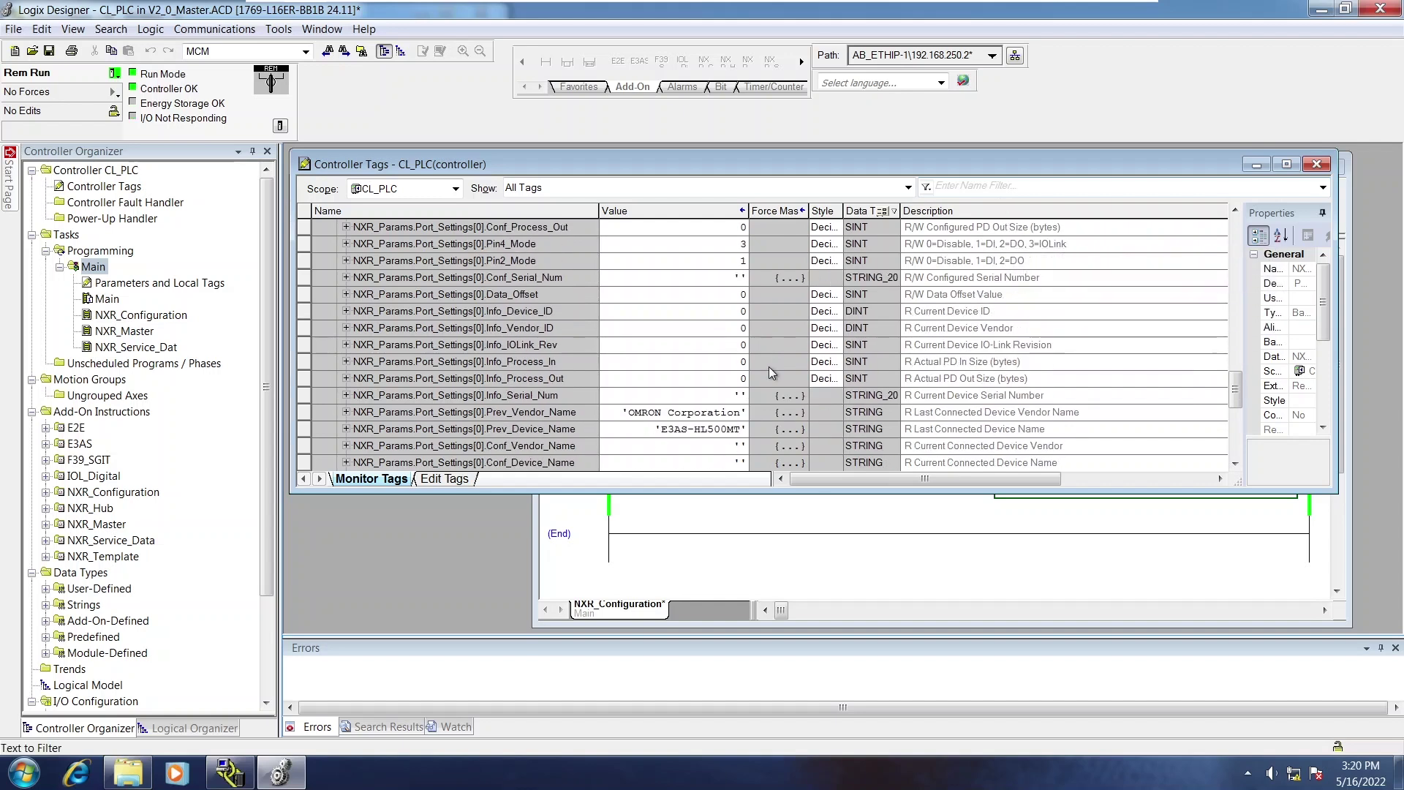
pyautogui.scroll(4, 847, 369)
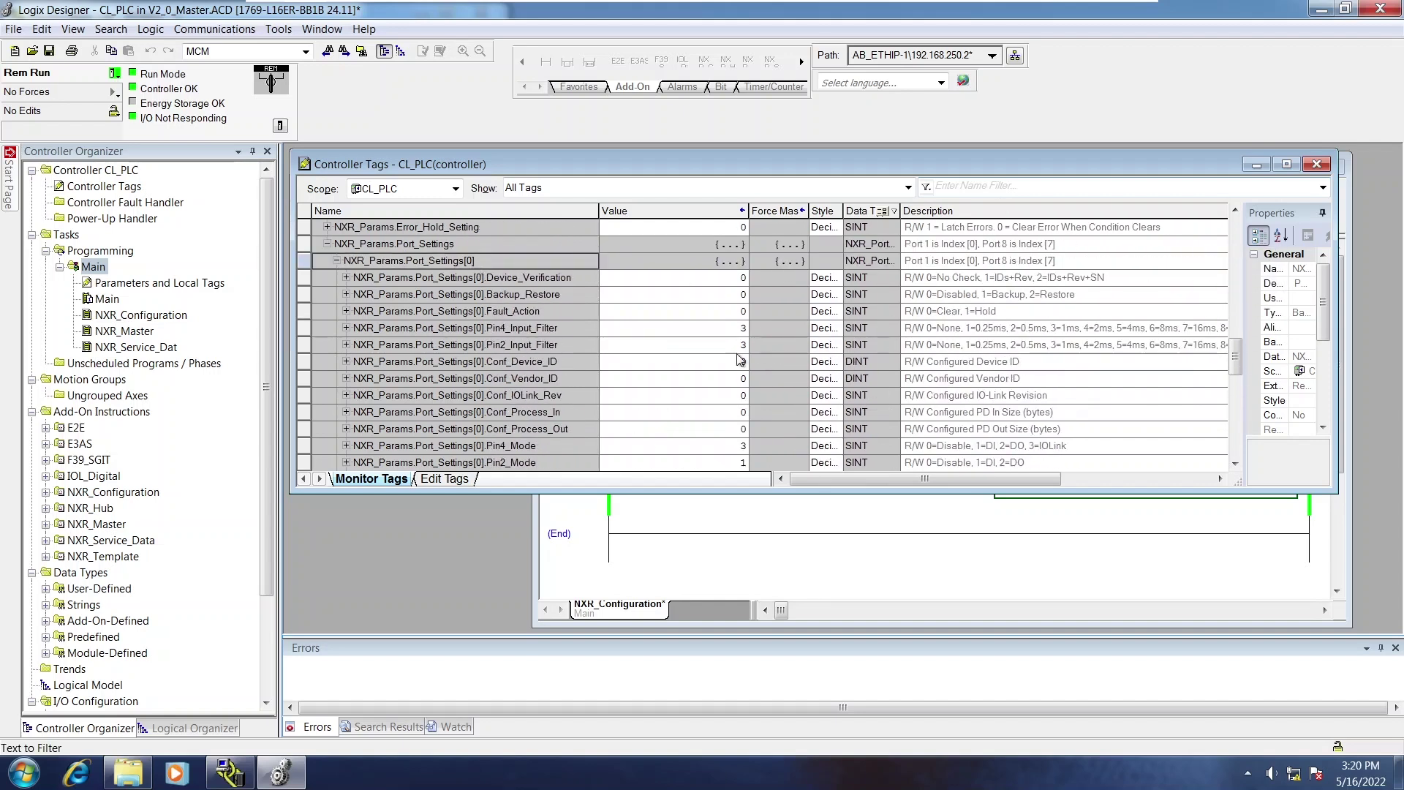
pyautogui.scroll(-1, 739, 340)
pyautogui.scroll(-3, 737, 335)
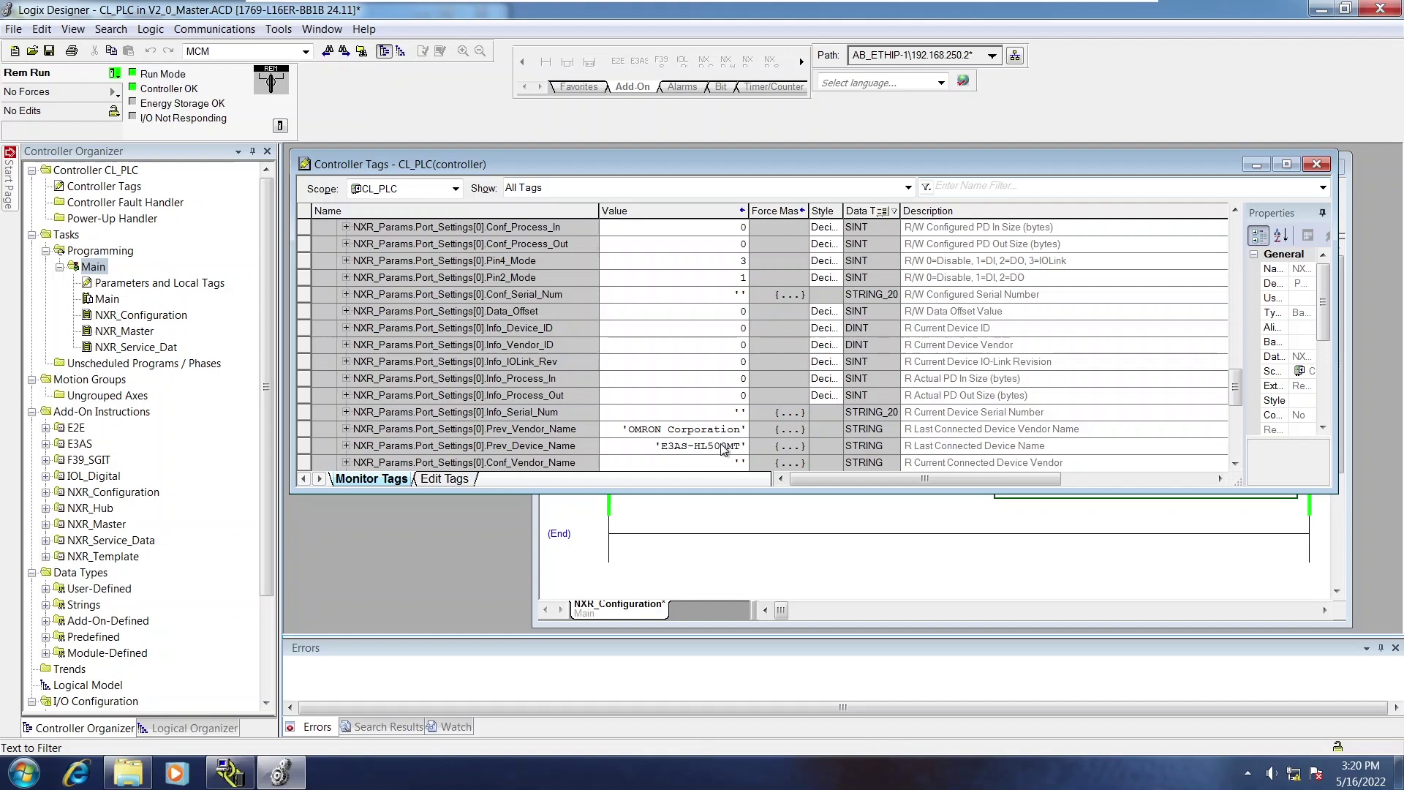
pyautogui.scroll(4, 717, 431)
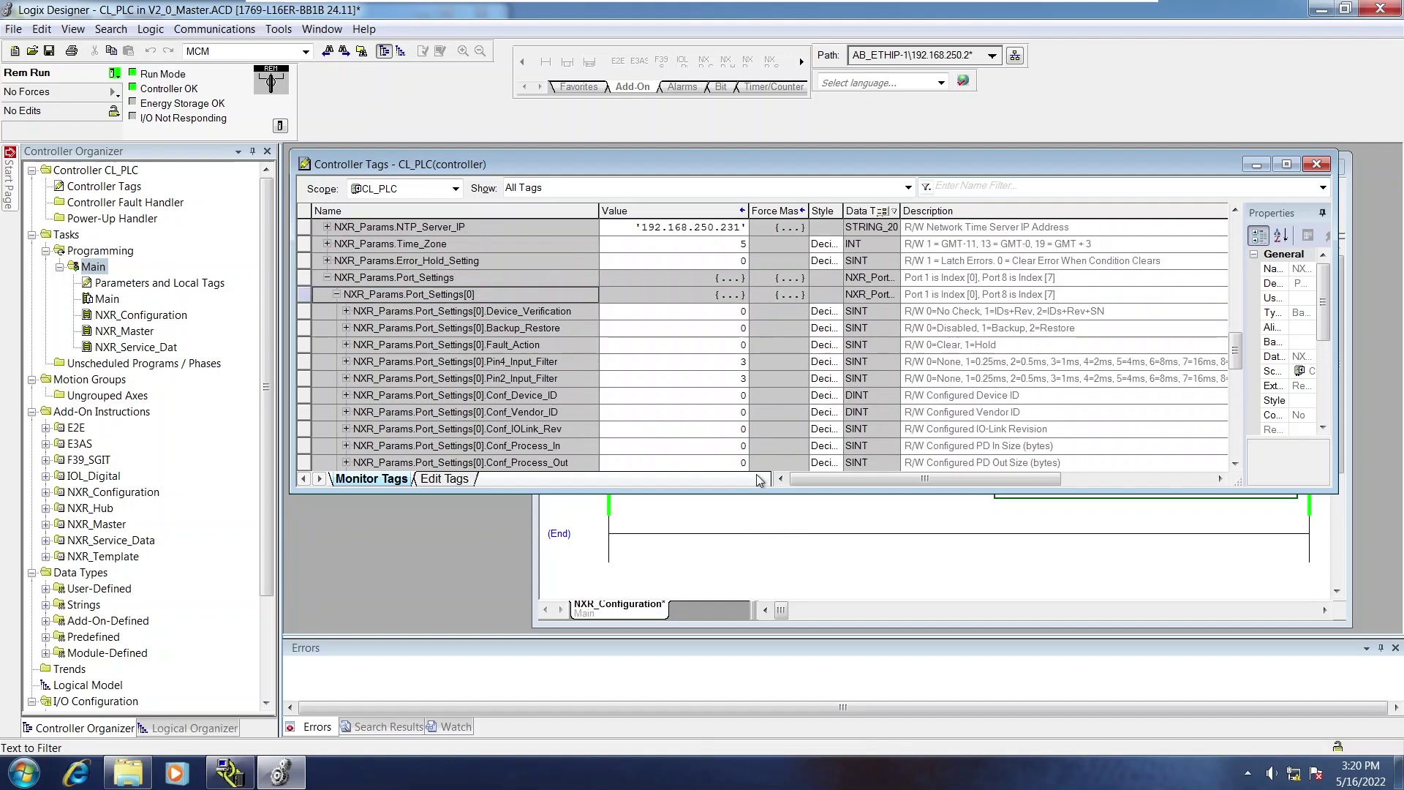
pyautogui.scroll(-3, 726, 319)
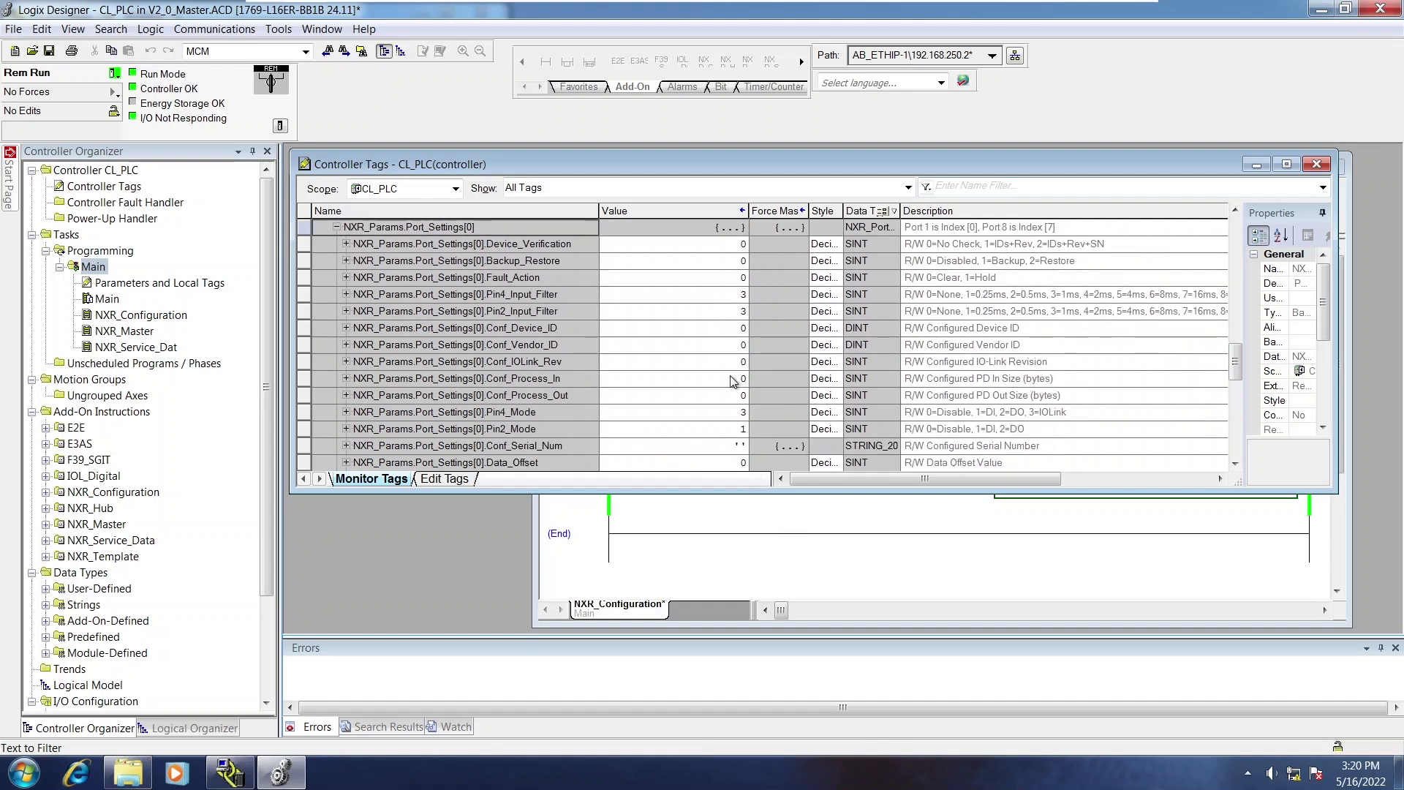
pyautogui.click(708, 347)
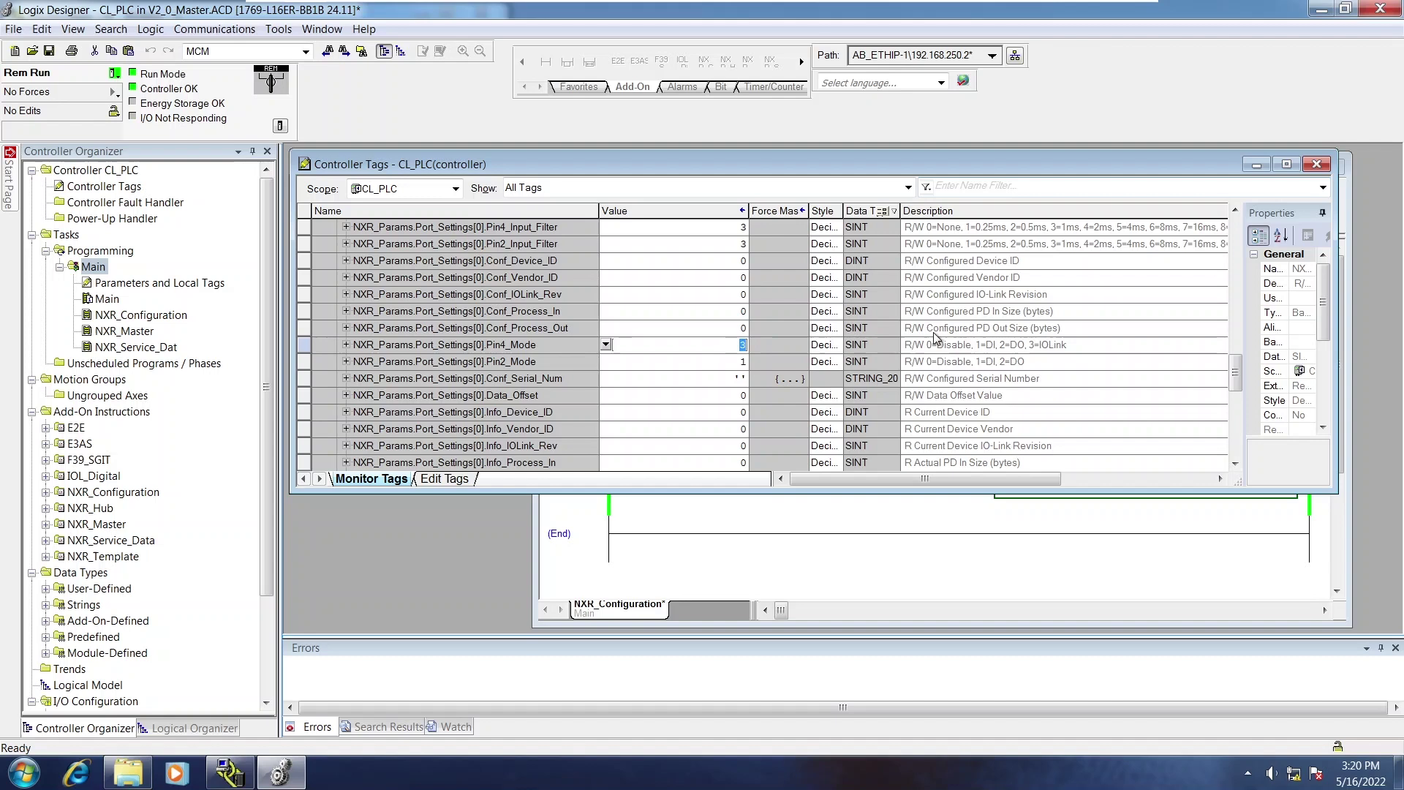
# Change Port_Settings[0].Pin4_Mode from 3 to 1 for digital input.
pyautogui.click(720, 360)
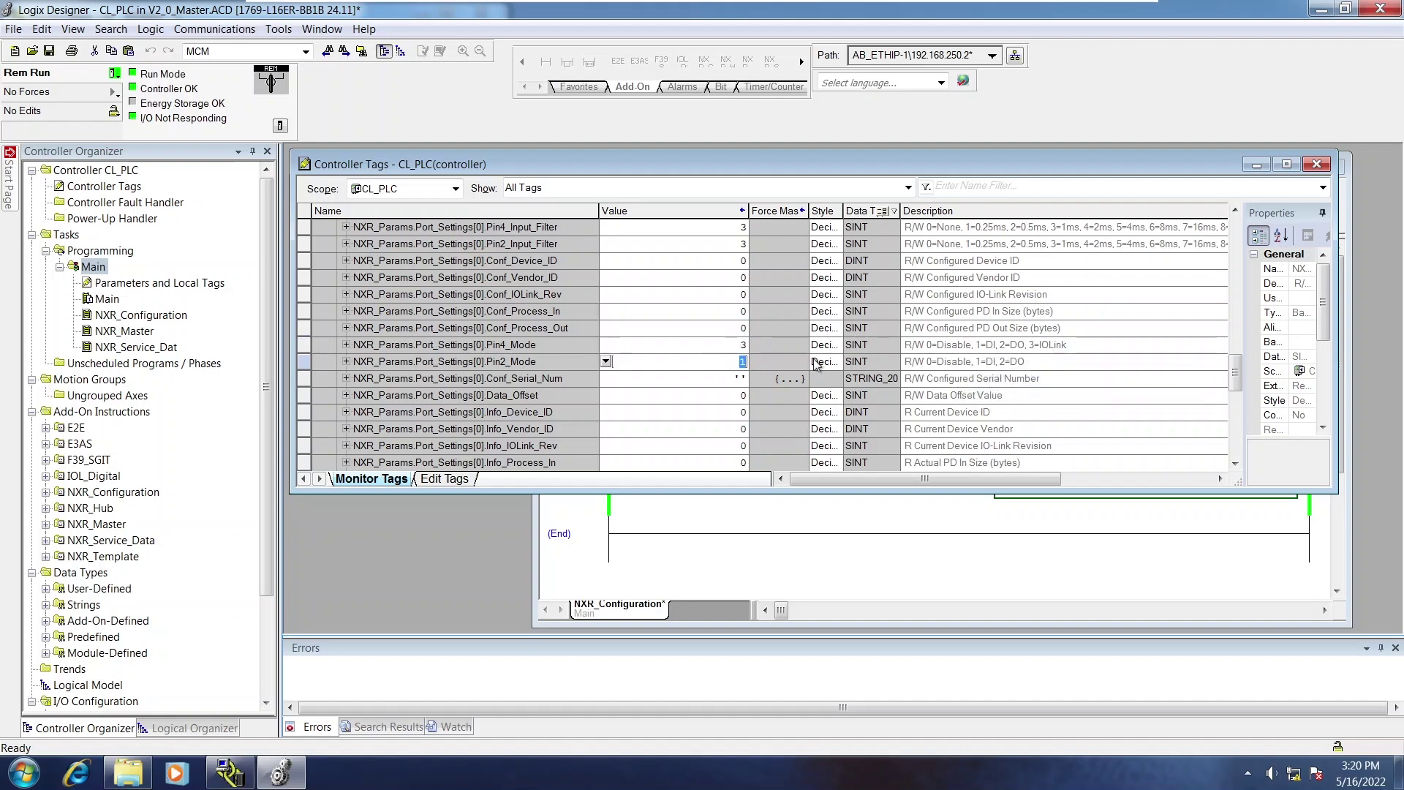
pyautogui.click(728, 345)
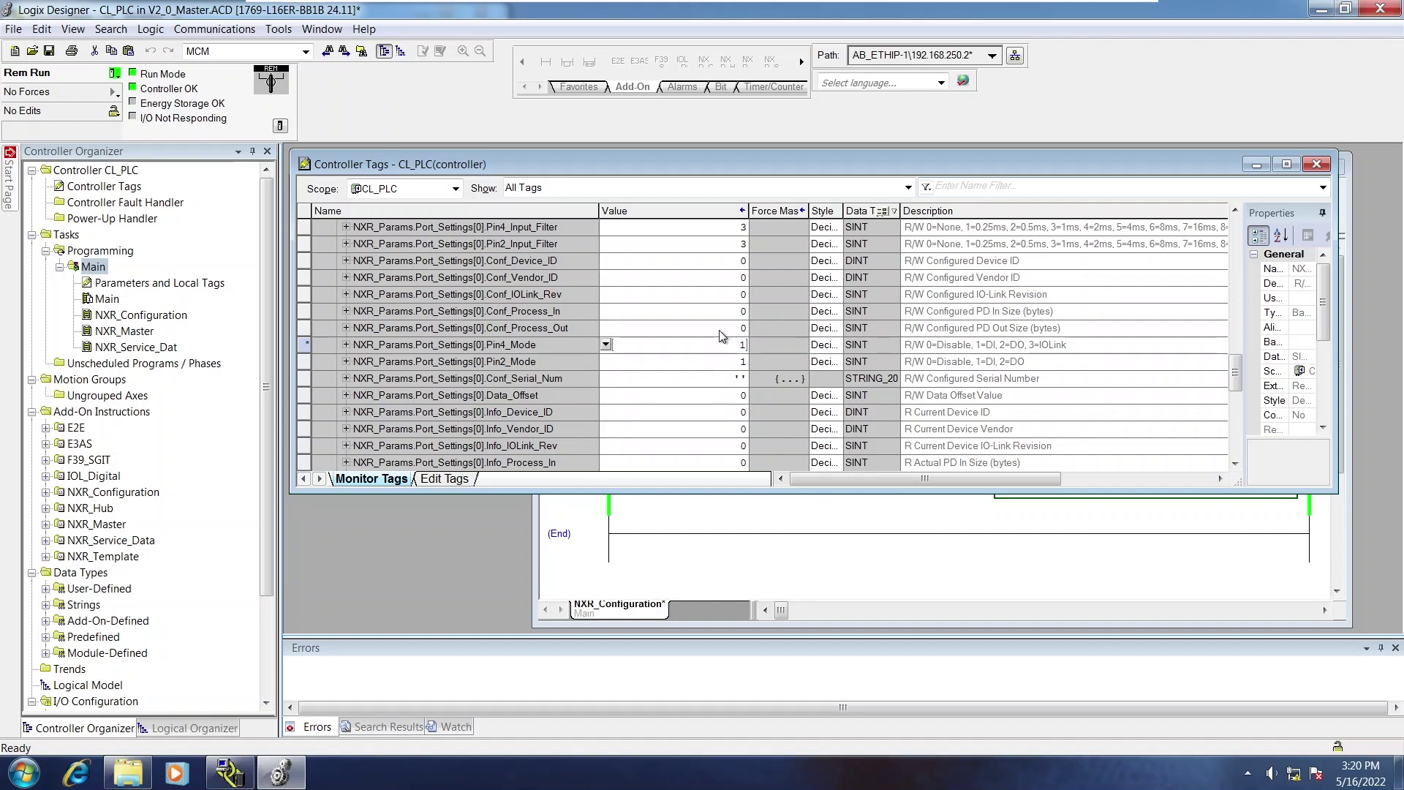
pyautogui.write('1')
pyautogui.press('Return')
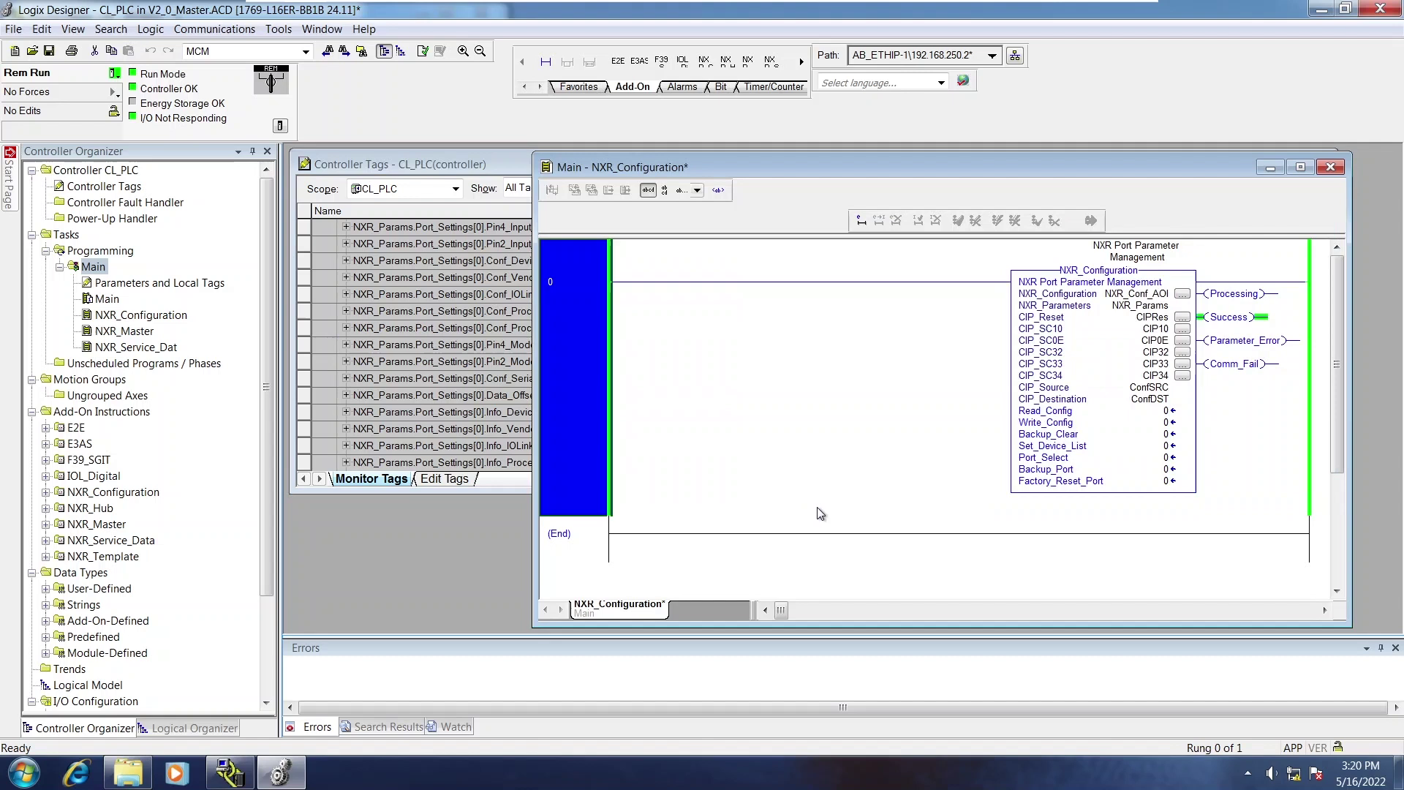
# Set the NXR_Configuration instruction's Write_Config to 1 to write port 1's settings.
pyautogui.click(820, 513)
pyautogui.click(1168, 422)
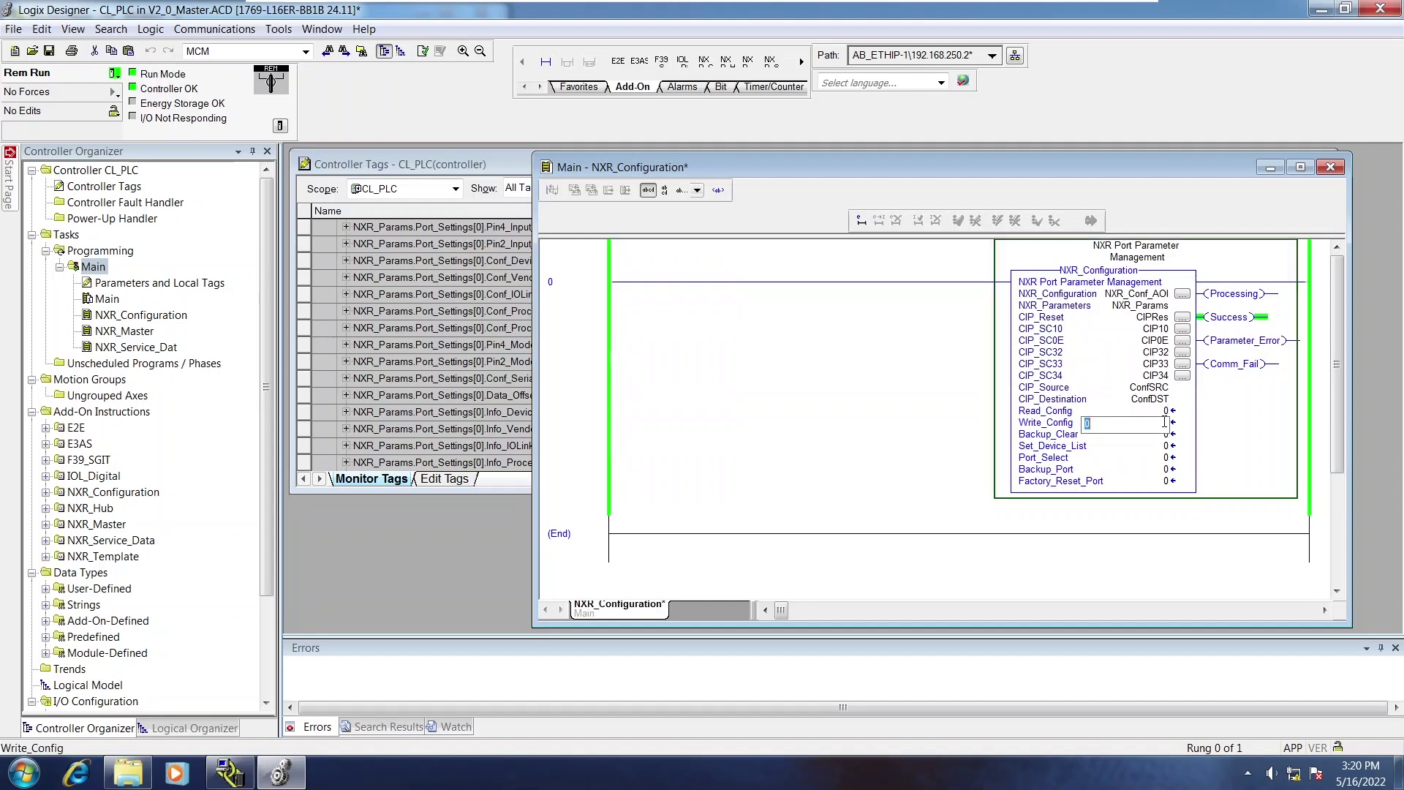
pyautogui.write('1')
pyautogui.press('Return')
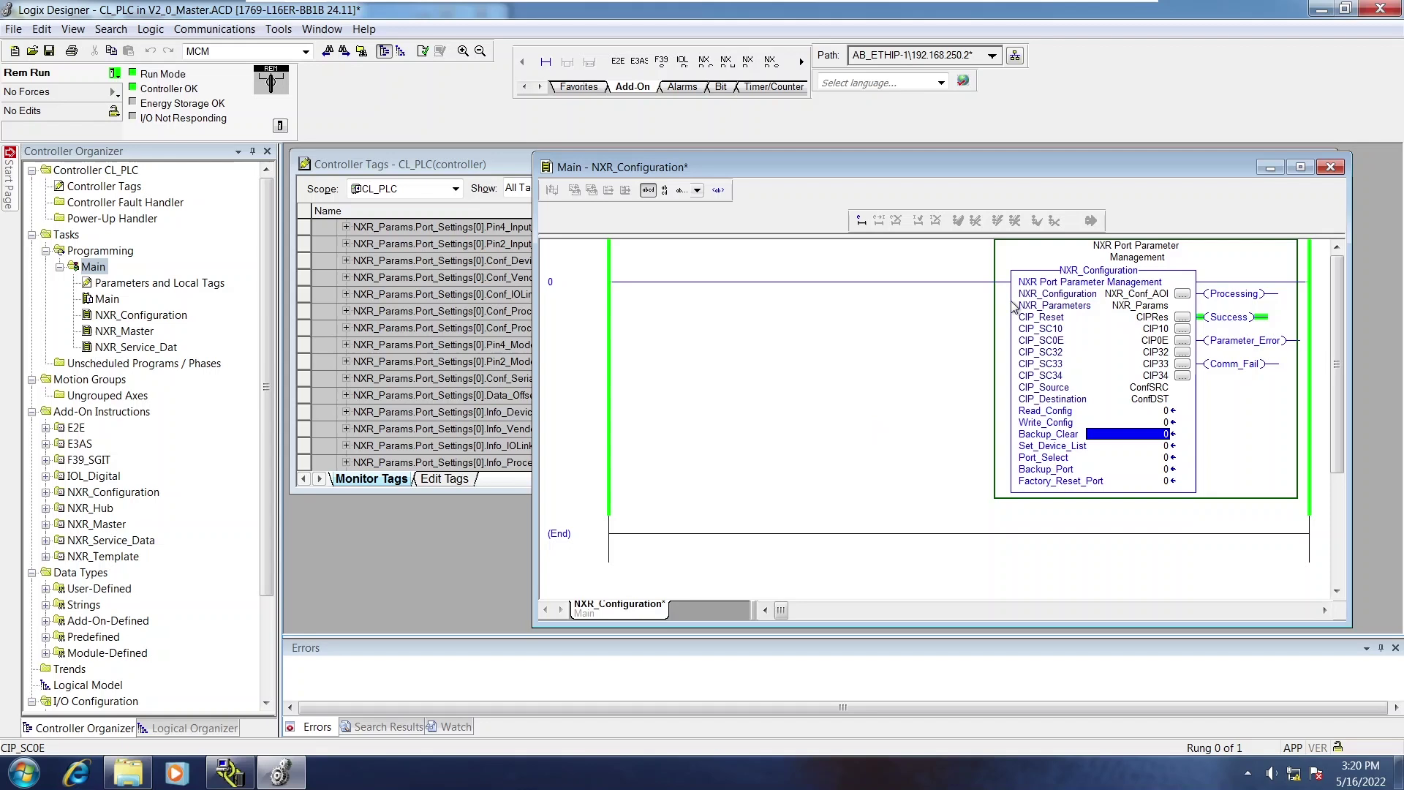
# Set Read_Config to 1 to read the configuration back.
pyautogui.click(1161, 410)
pyautogui.click(1162, 410)
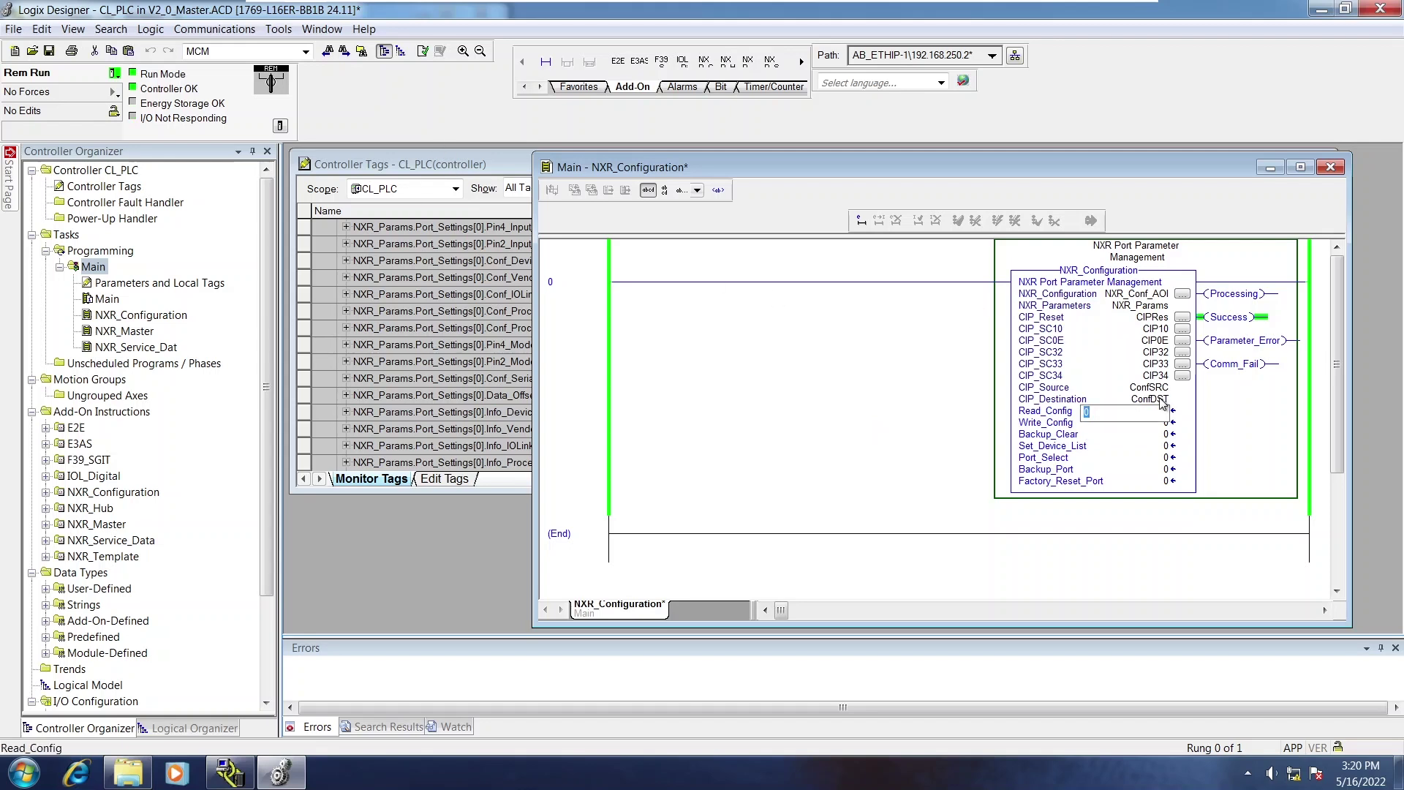
pyautogui.write('1')
pyautogui.press('Return')
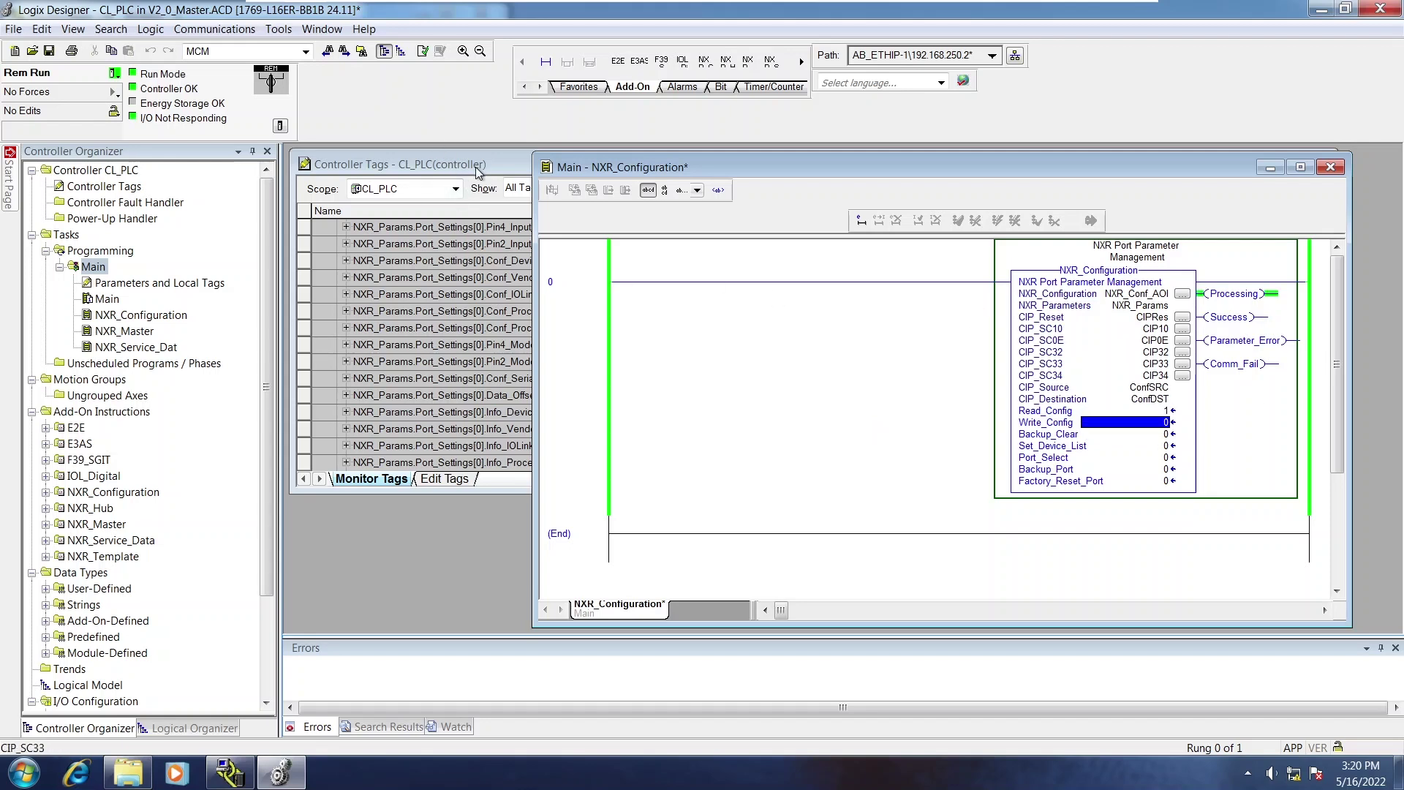
# Confirm in Controller Tags that port 1's Pin4_Mode and Pin2_Mode hold 1, then collapse Port_Settings[0].
pyautogui.click(479, 167)
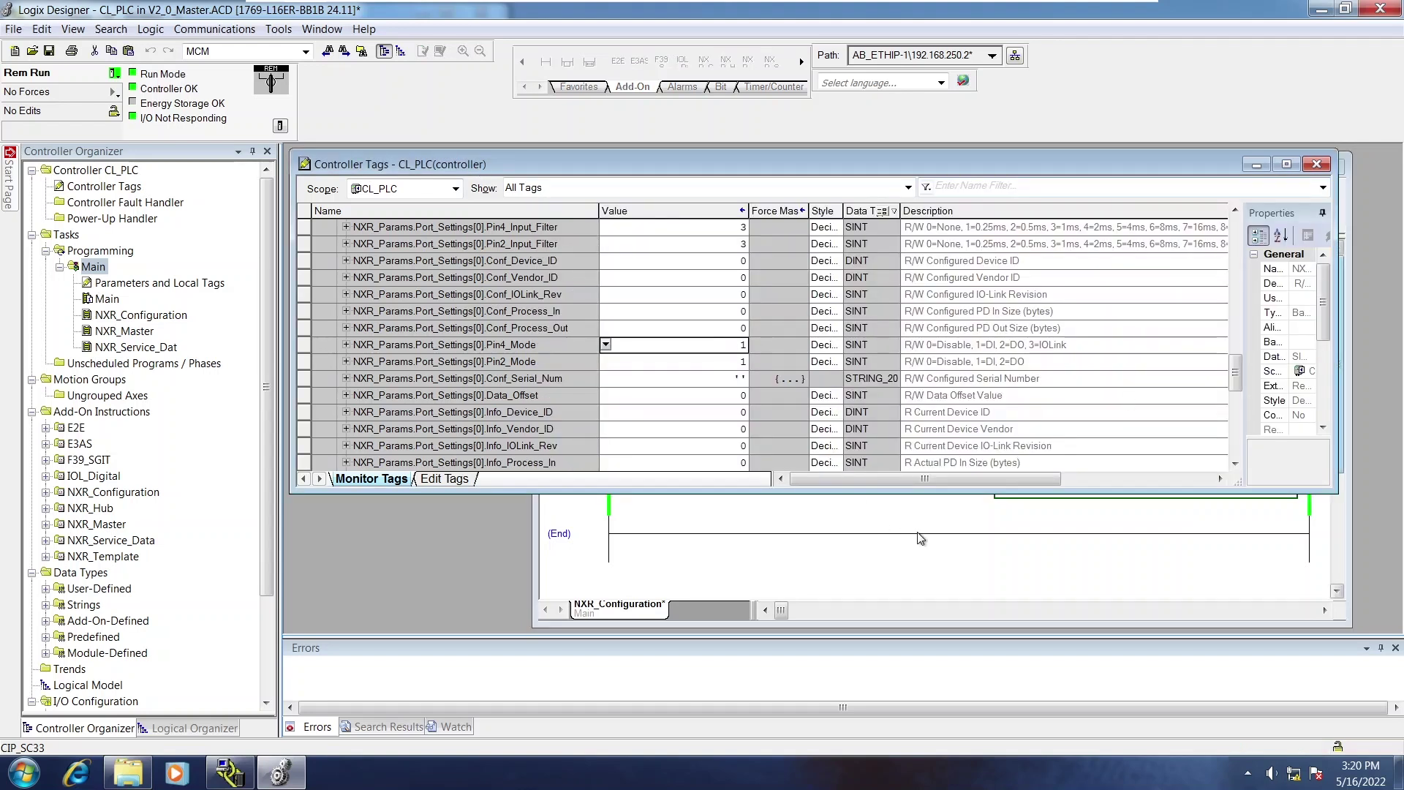
pyautogui.click(975, 538)
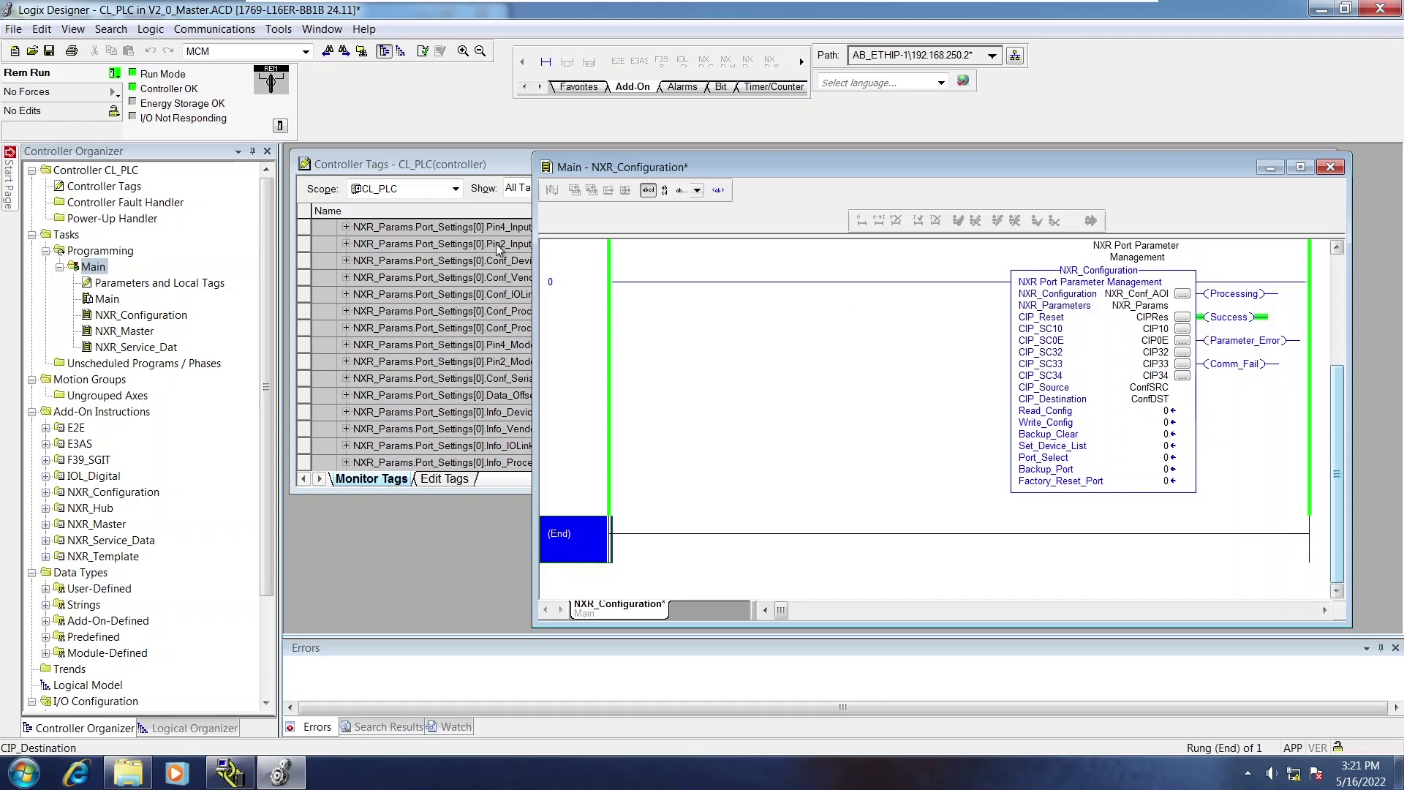
pyautogui.click(462, 161)
pyautogui.scroll(2, 461, 330)
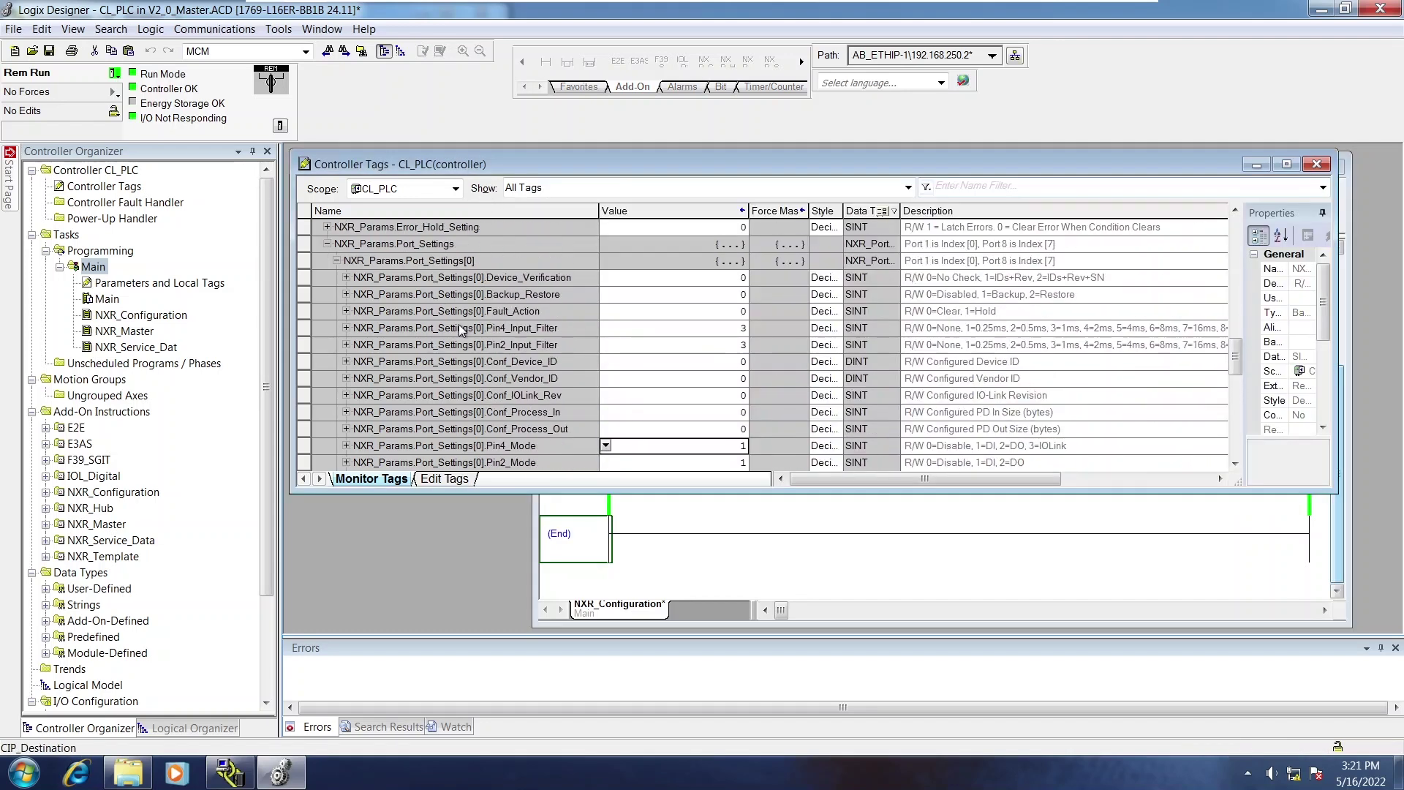
pyautogui.click(337, 261)
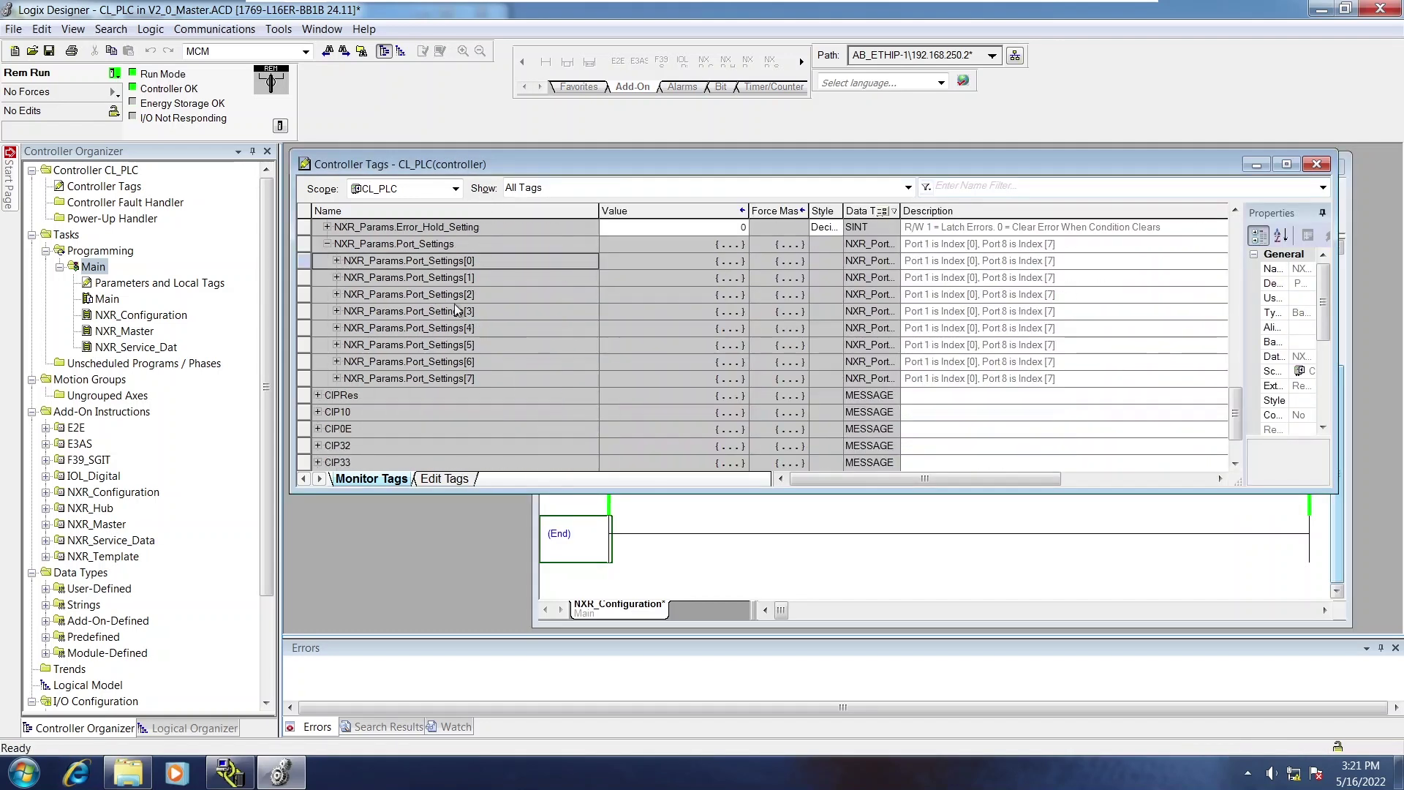
pyautogui.scroll(2, 606, 324)
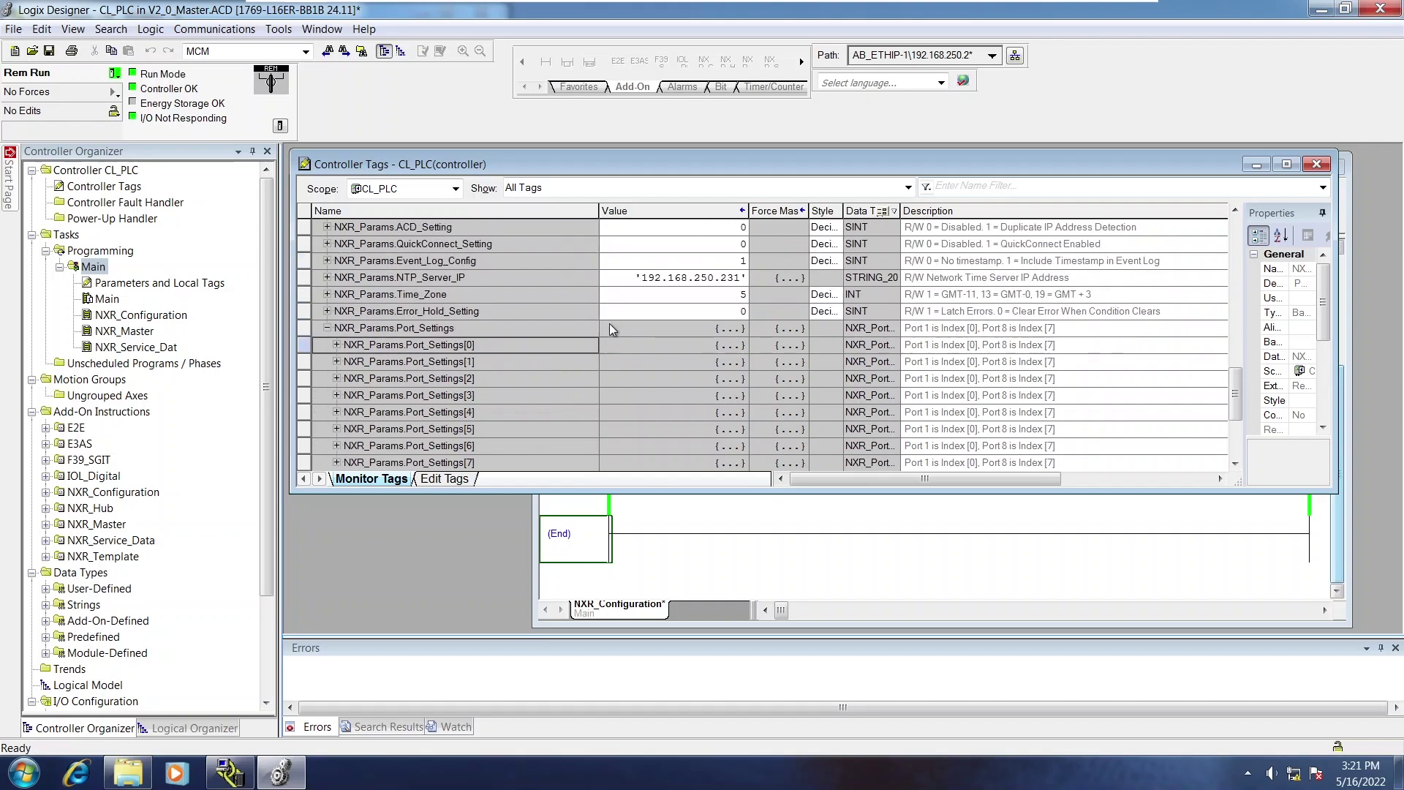
pyautogui.click(958, 552)
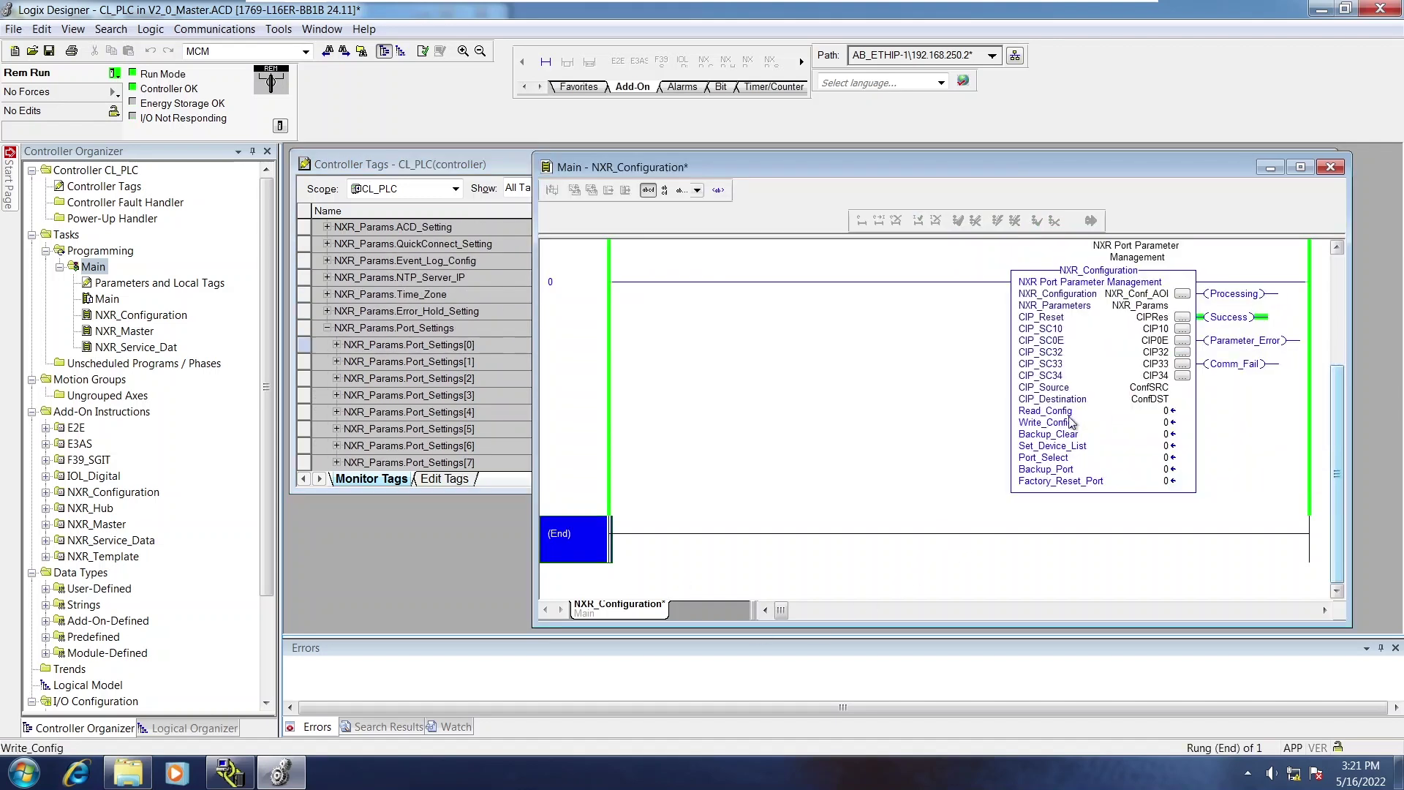
# Set the instruction's Backup_Clear input to 1.
pyautogui.click(1163, 438)
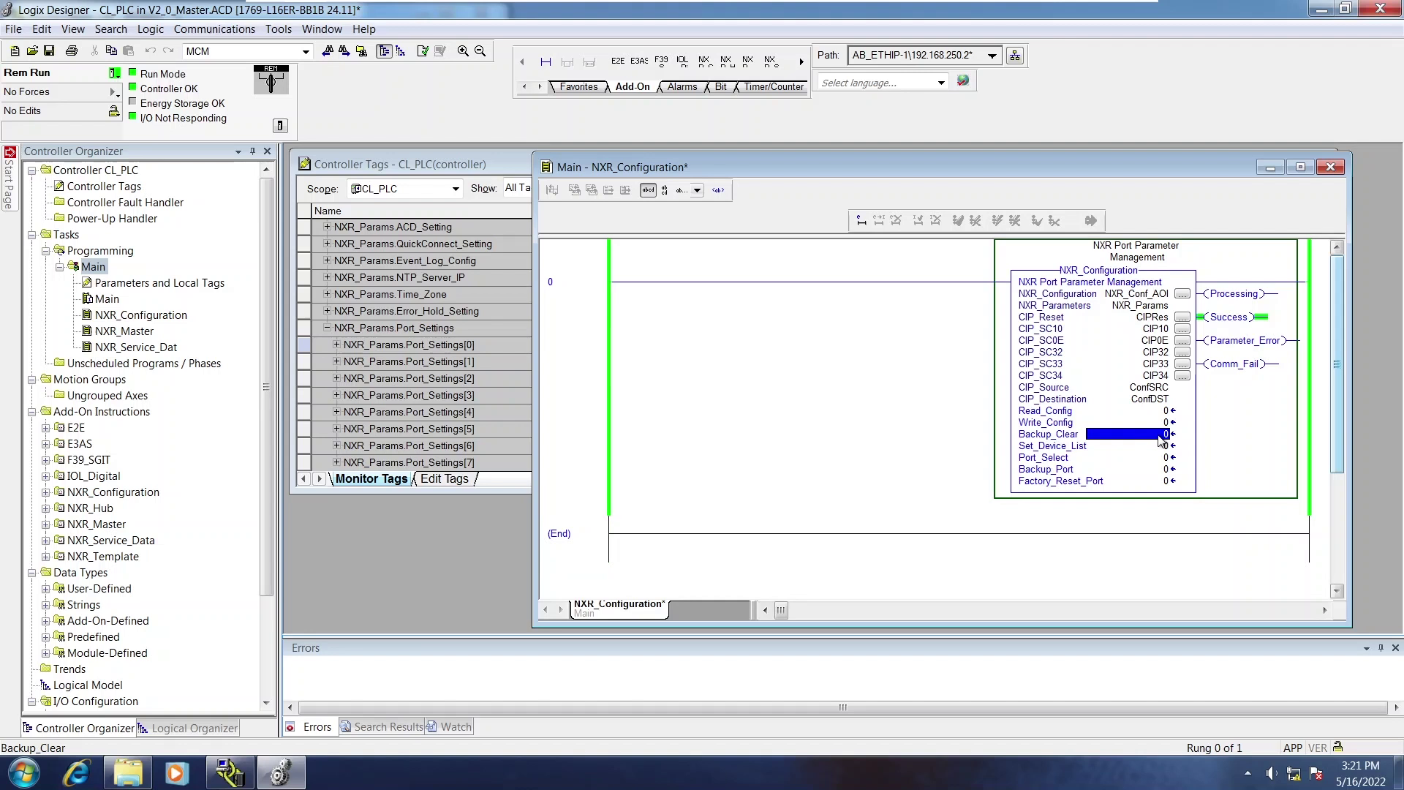
pyautogui.click(1161, 436)
pyautogui.write('1')
pyautogui.press('Return')
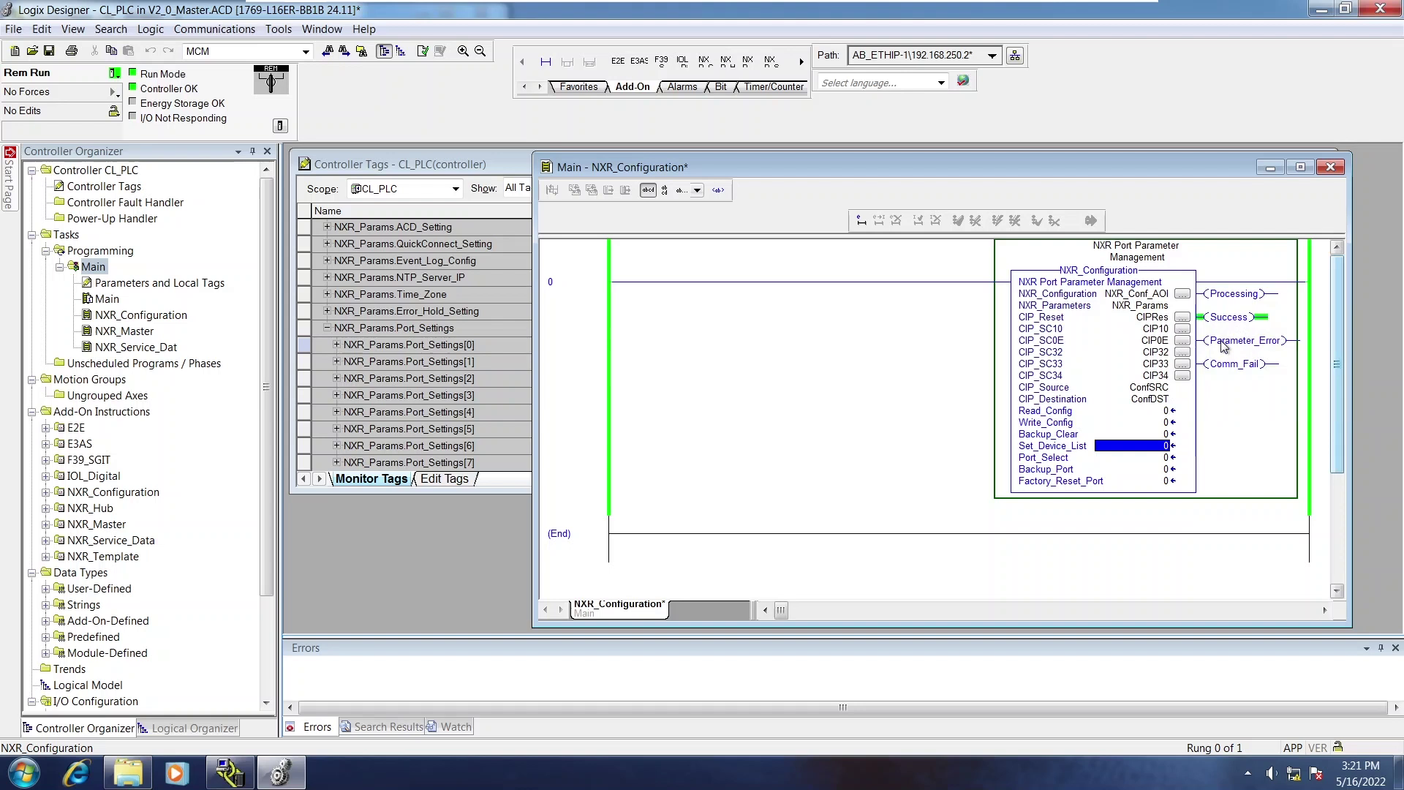
# Check that the Backup_Port, Port_Select and Set_Device_List inputs are back at 0.
pyautogui.click(1158, 470)
pyautogui.click(1151, 458)
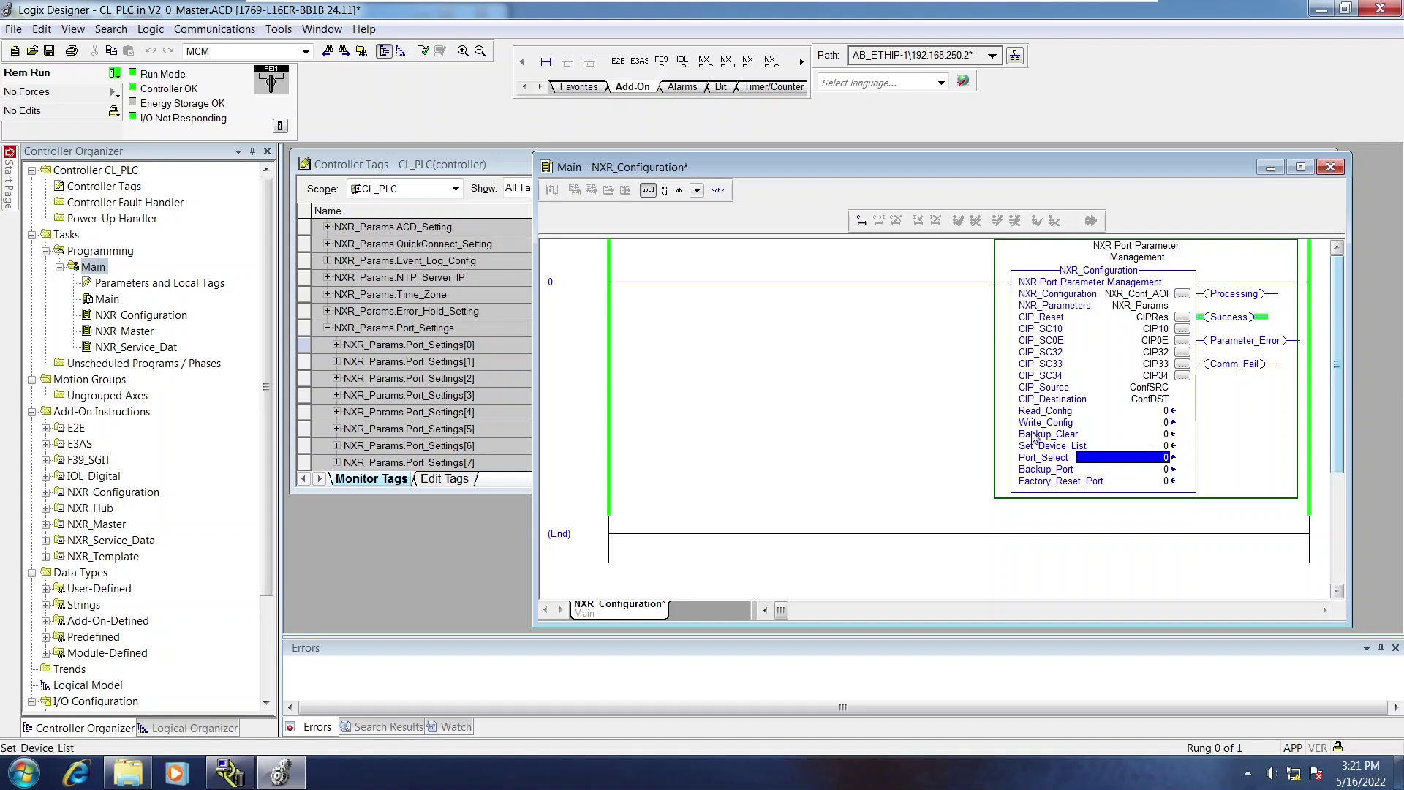
pyautogui.click(1102, 447)
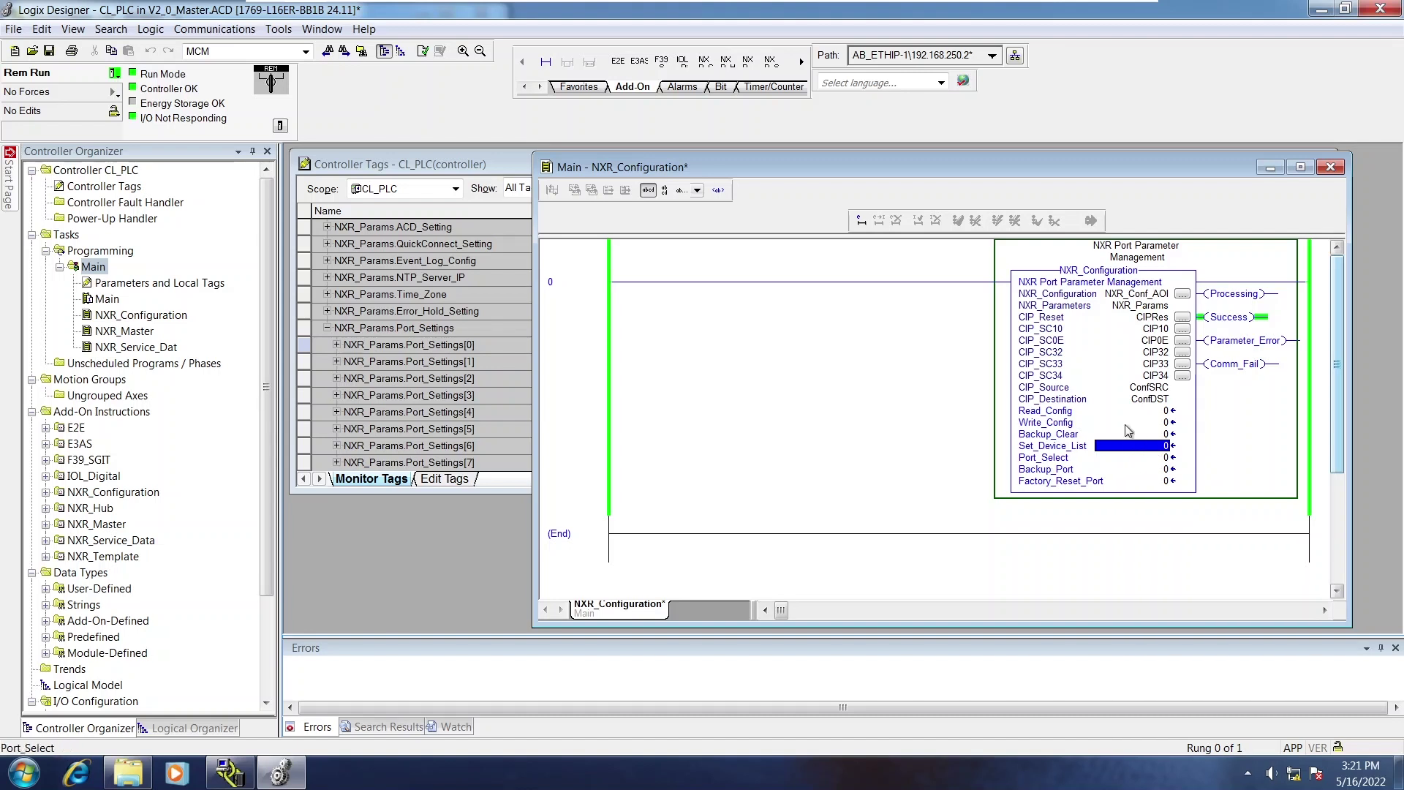
# Expand Port_Settings[5] for port 6 and review it: Pin4_Mode 3, Pin2_Mode 1, filters 3.
pyautogui.click(459, 163)
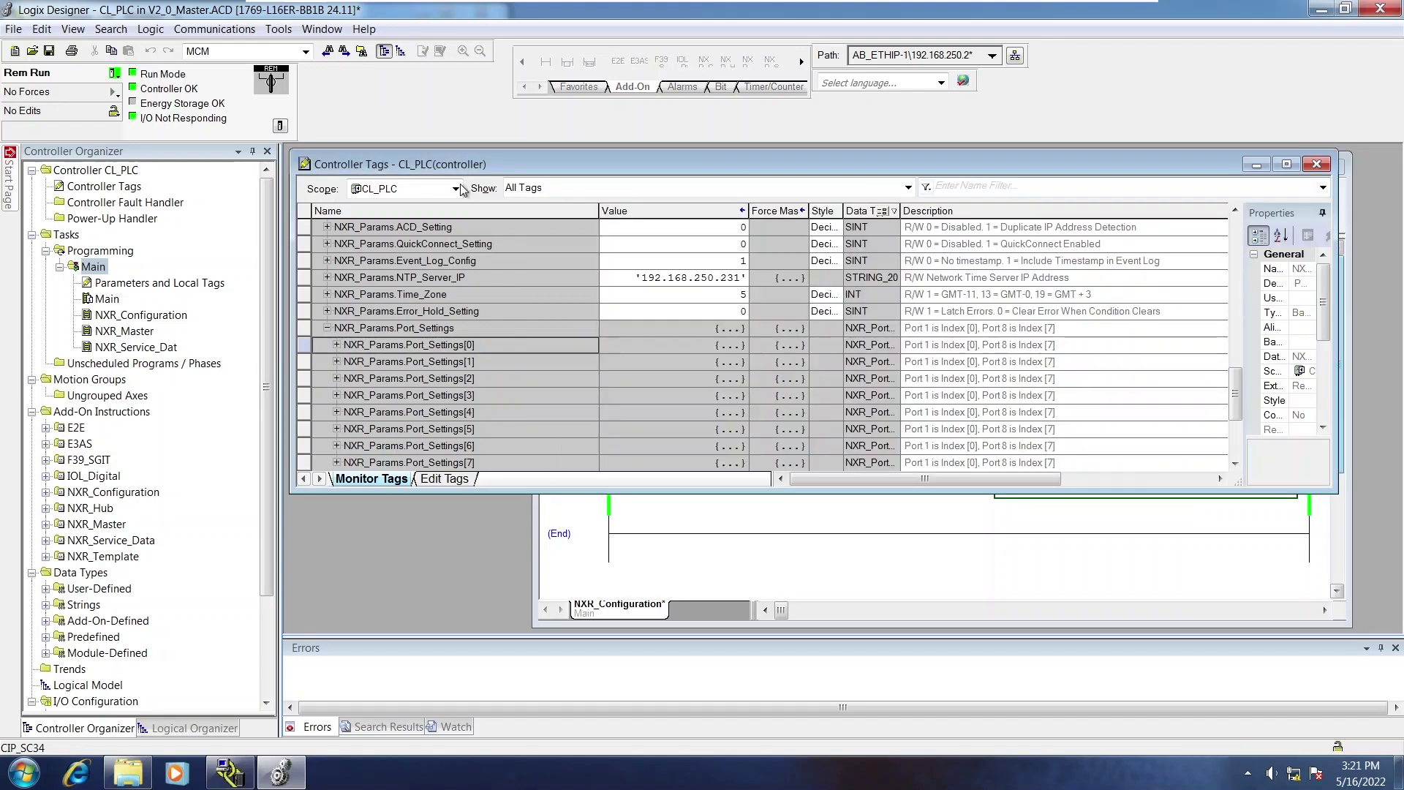
pyautogui.click(328, 328)
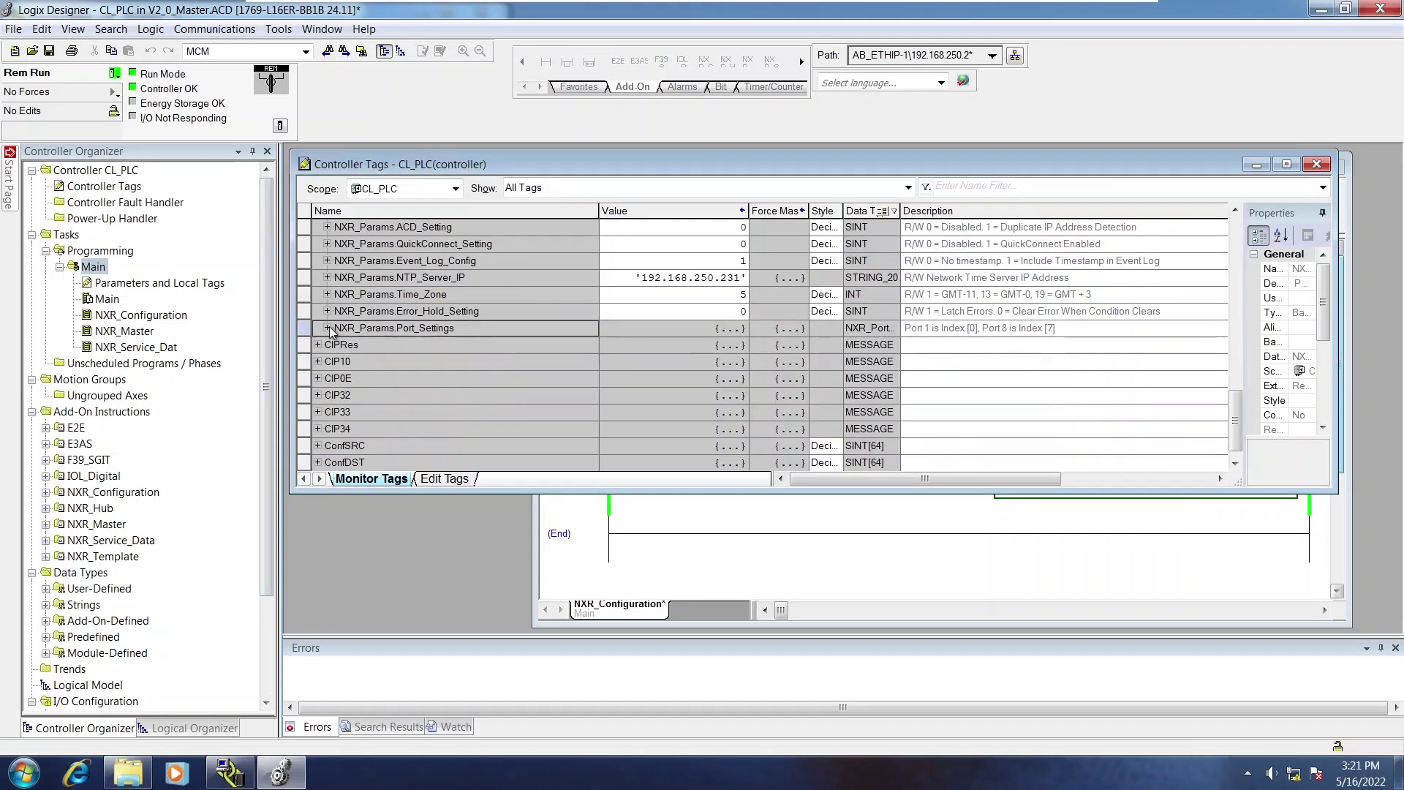
pyautogui.click(328, 328)
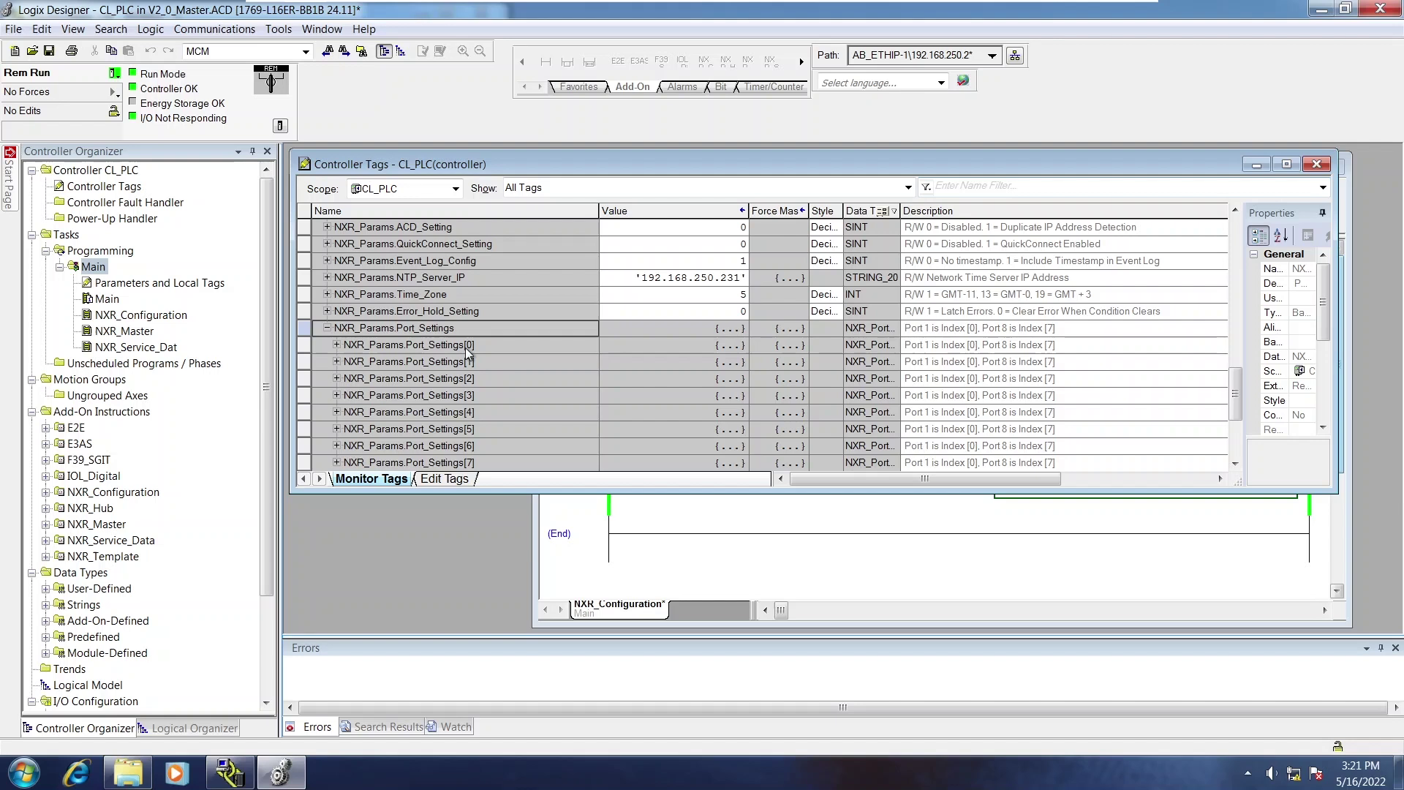
pyautogui.scroll(-1, 486, 365)
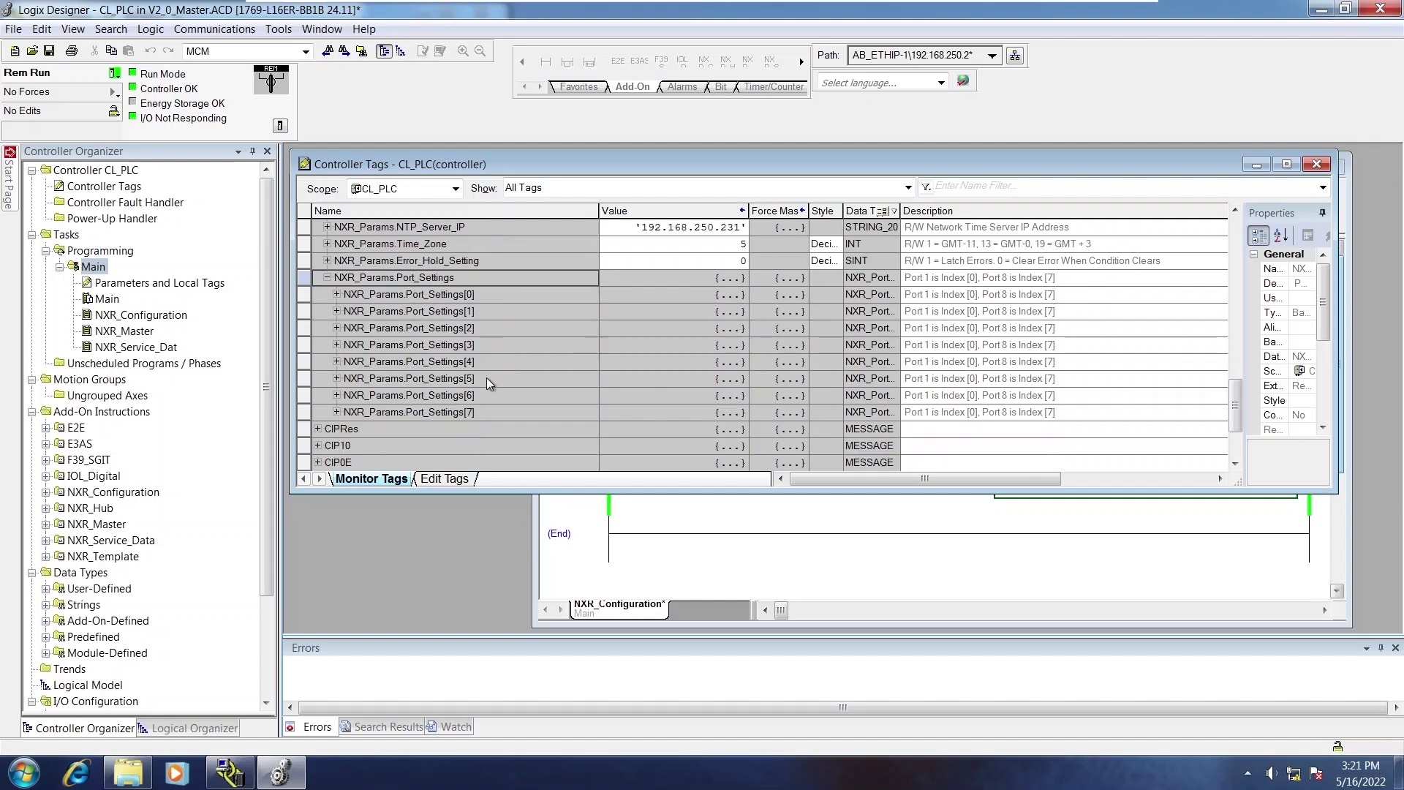
pyautogui.click(337, 378)
pyautogui.scroll(-2, 731, 340)
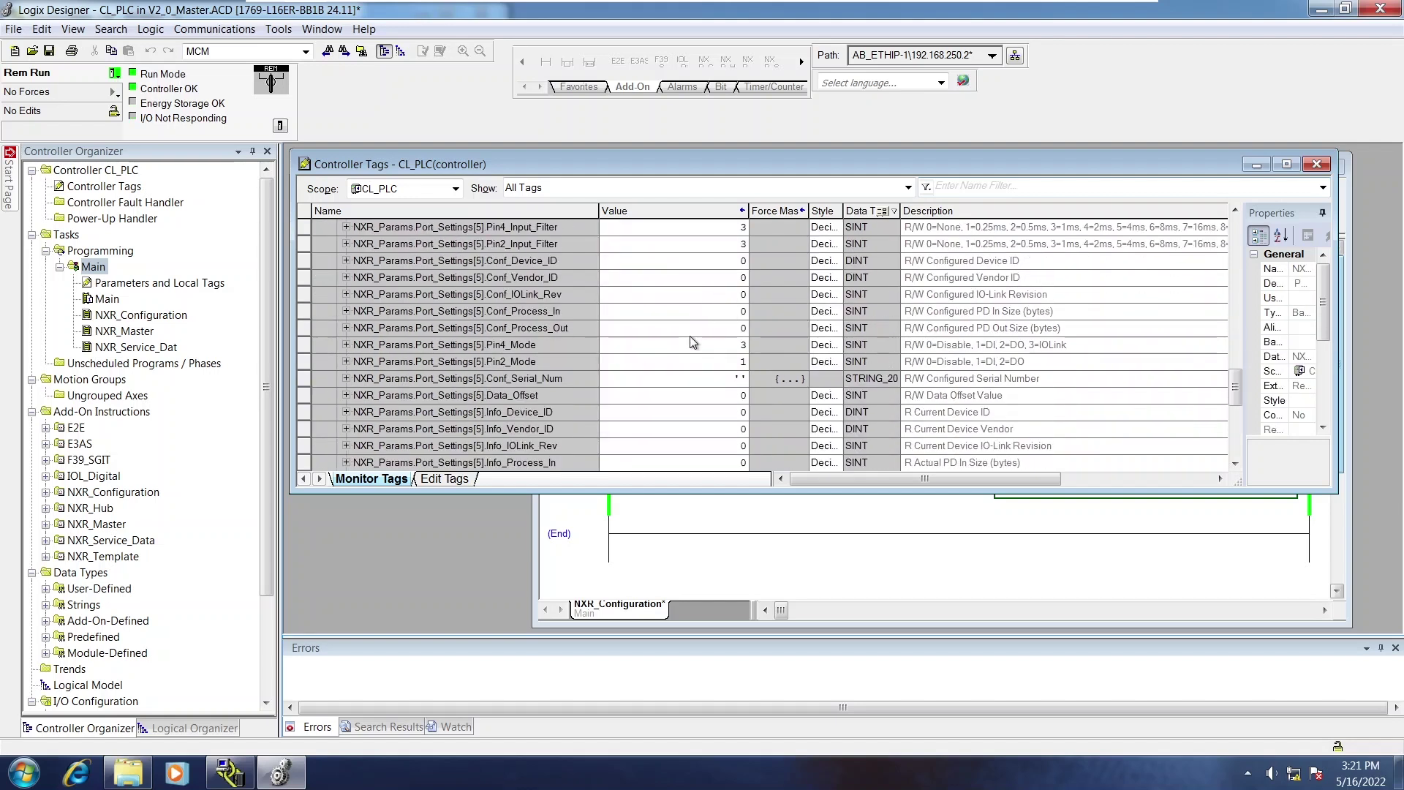
pyautogui.click(718, 366)
pyautogui.click(718, 363)
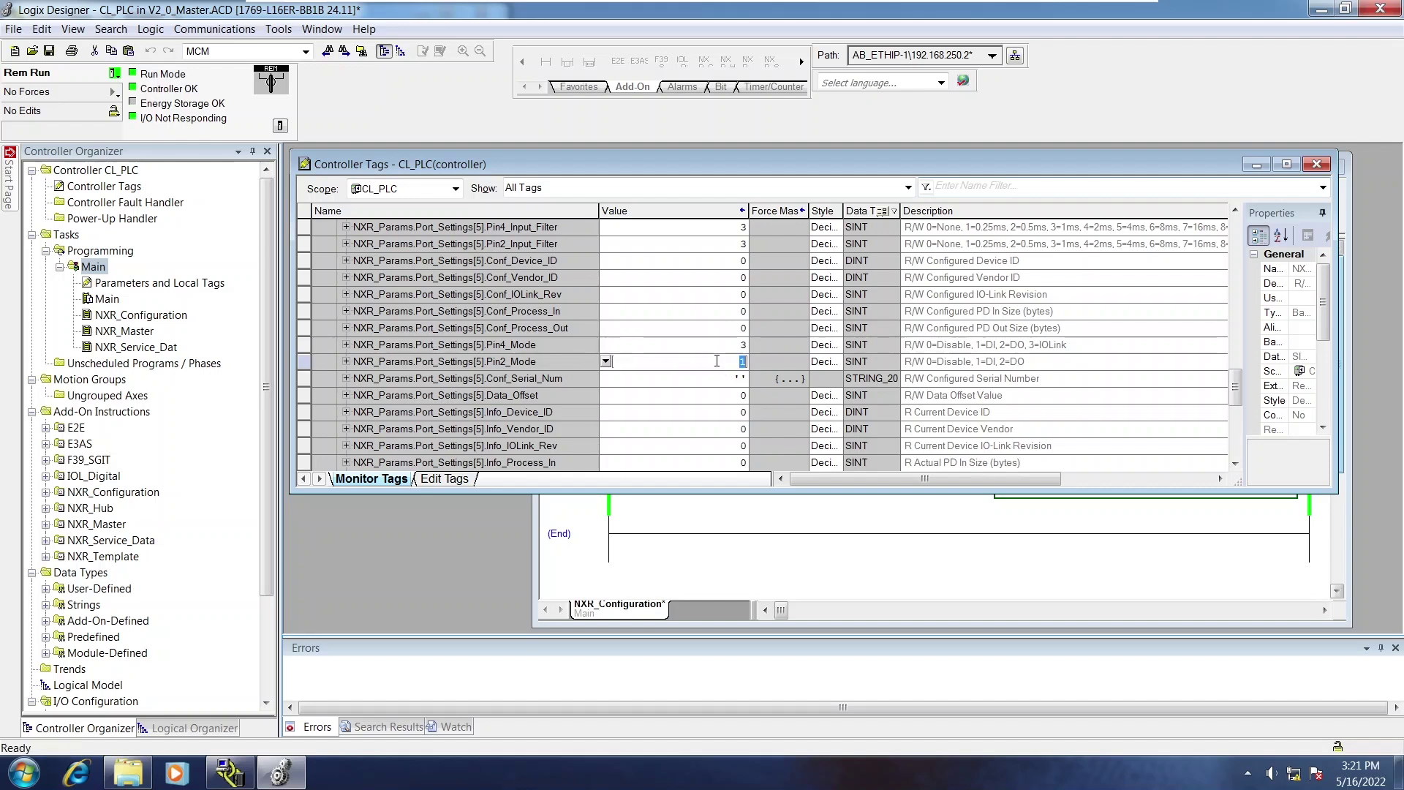
pyautogui.scroll(-4, 717, 361)
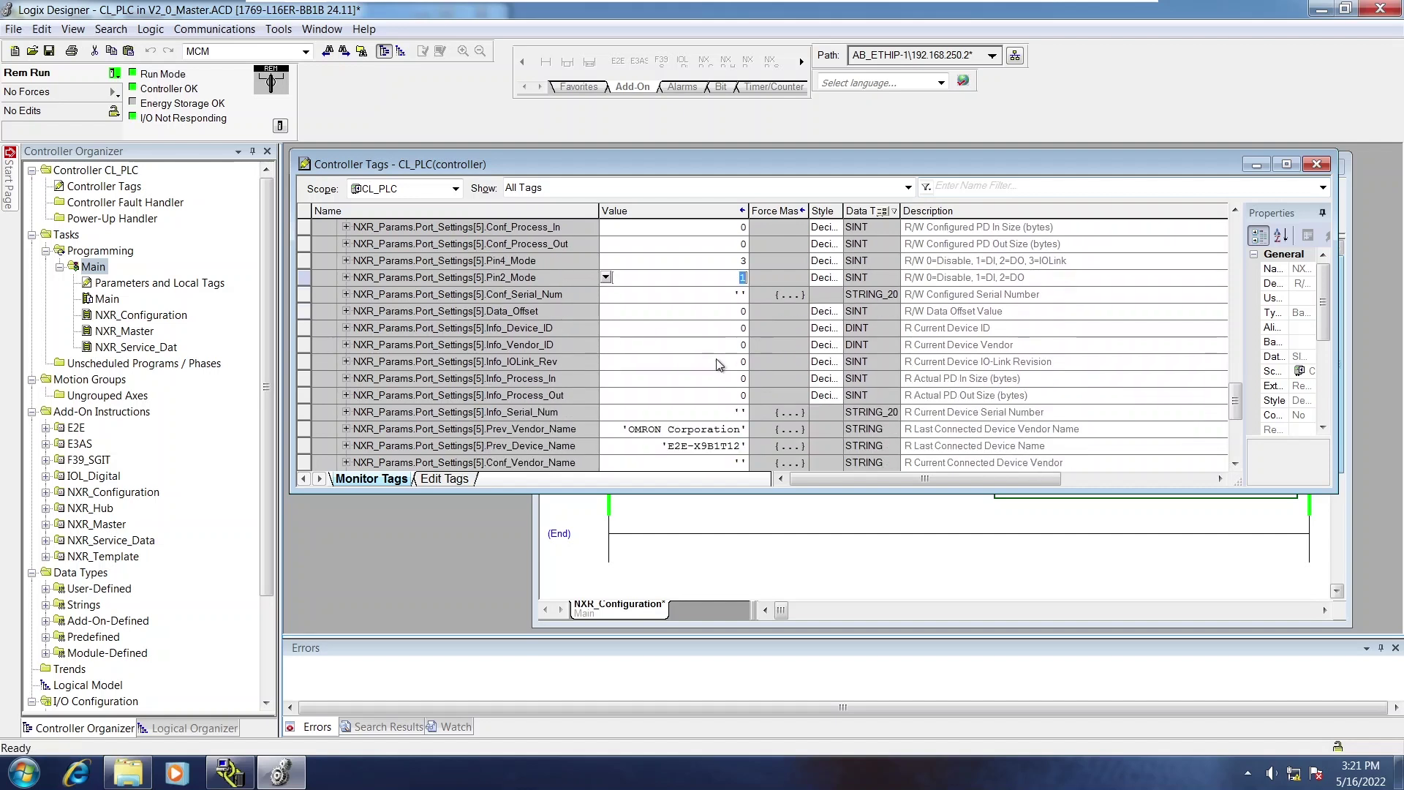
pyautogui.scroll(-1, 722, 361)
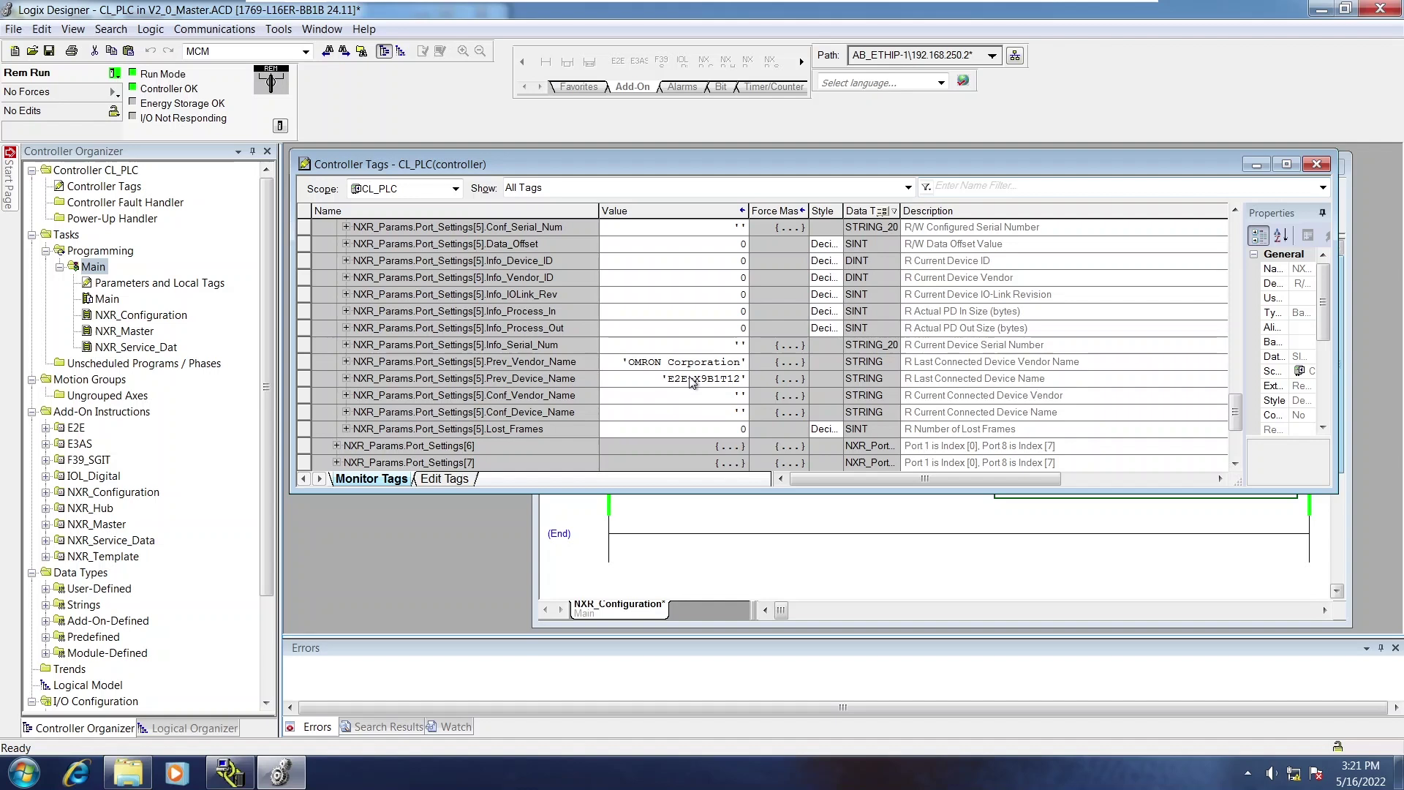
pyautogui.scroll(4, 710, 373)
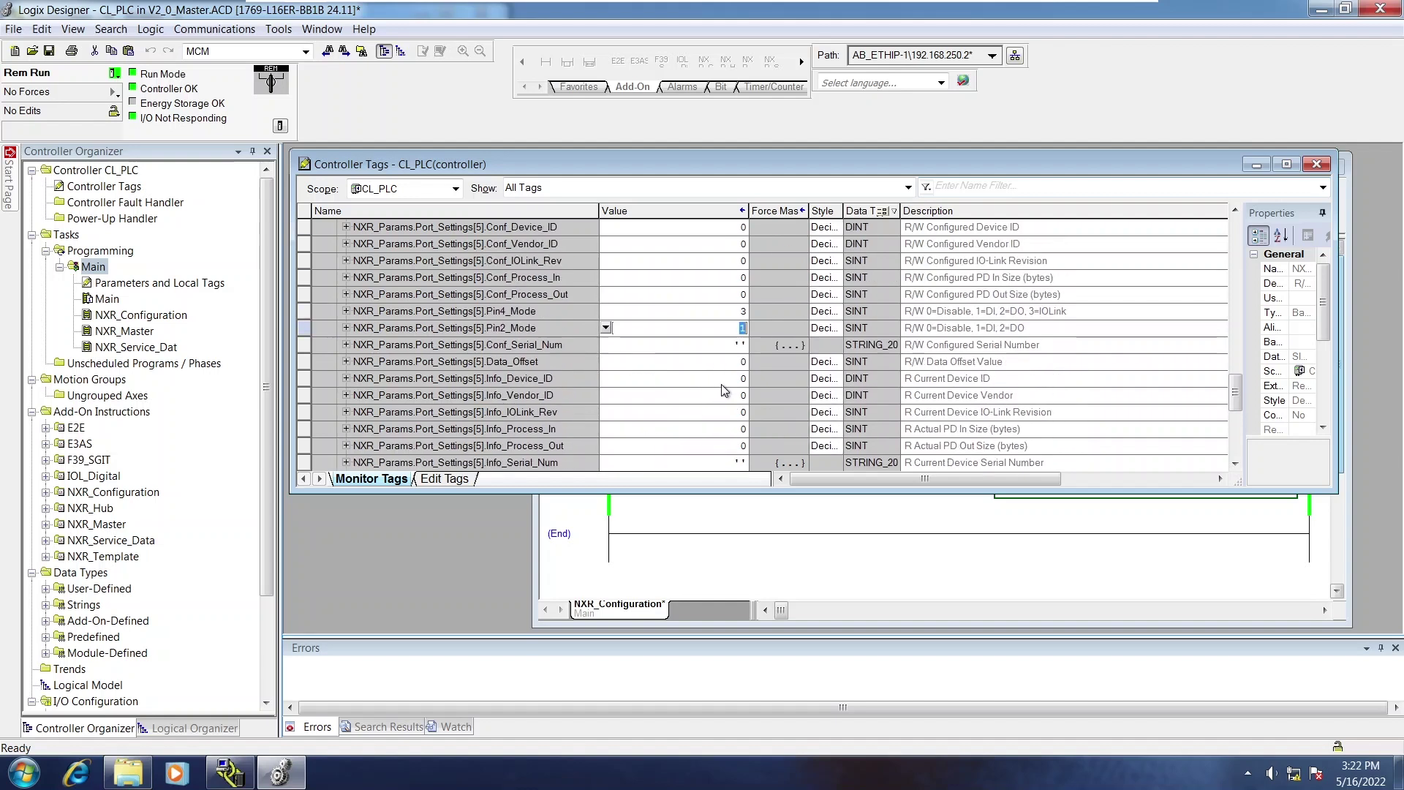
pyautogui.scroll(1, 717, 361)
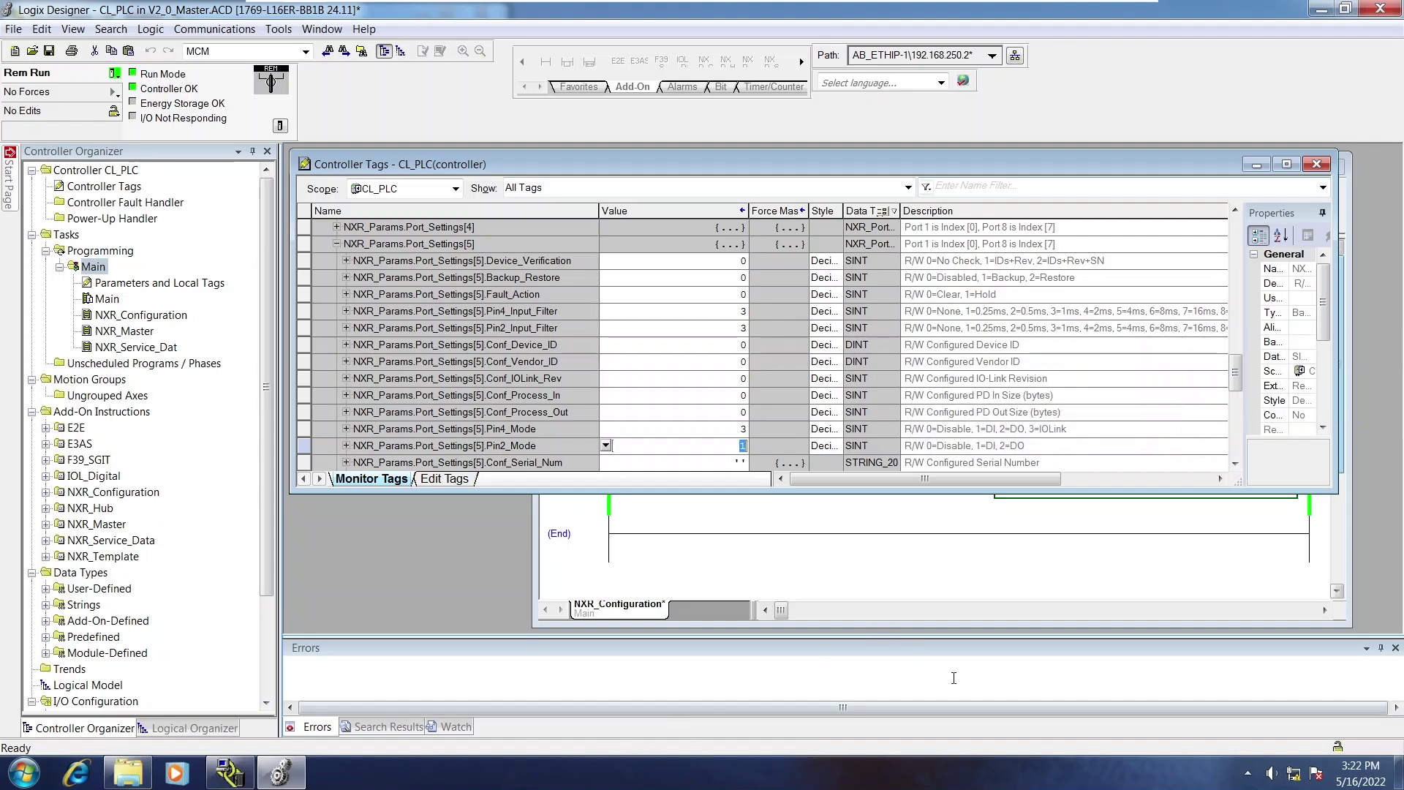
# Set the NXR_Configuration instruction's Read_Config to 1 to read the port configuration.
pyautogui.click(923, 540)
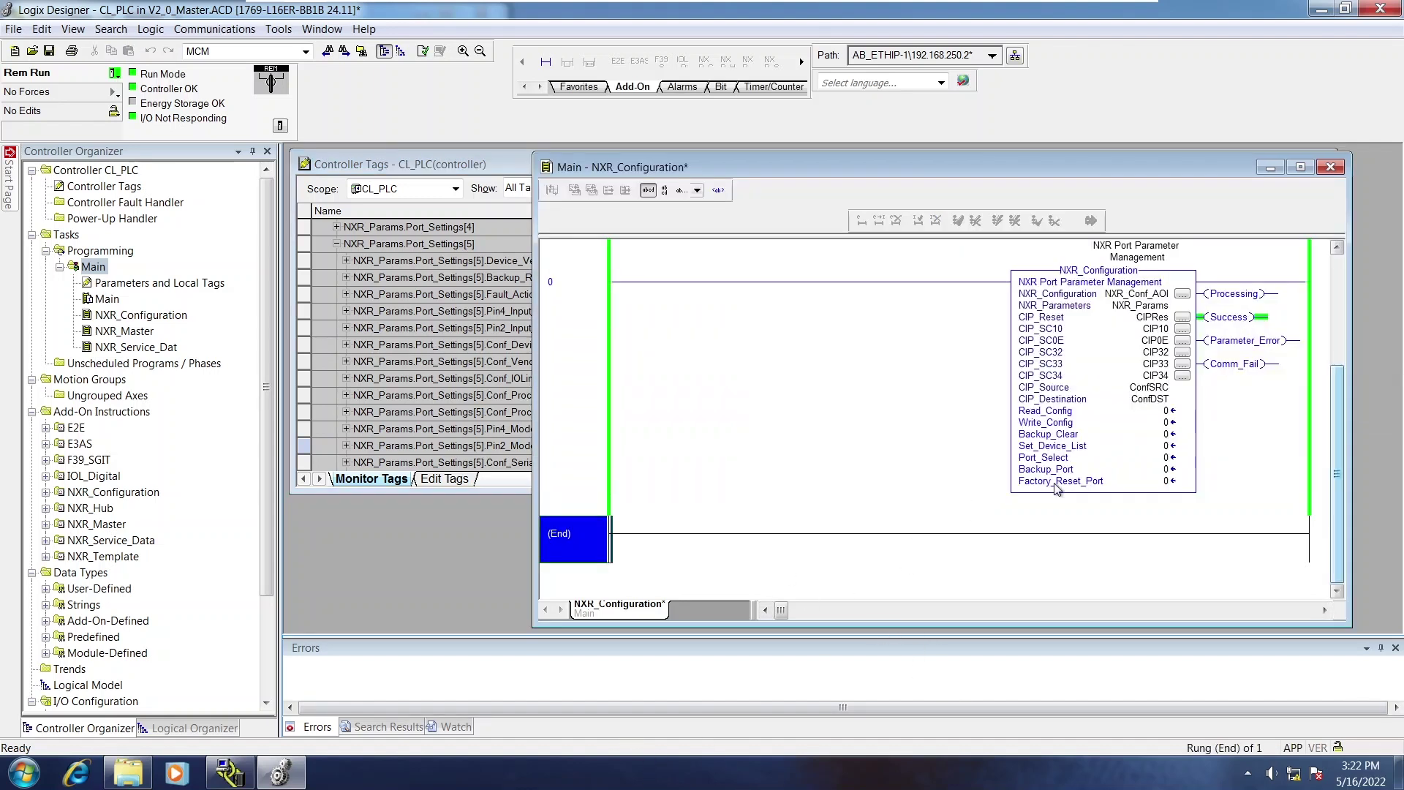
pyautogui.doubleClick(1168, 411)
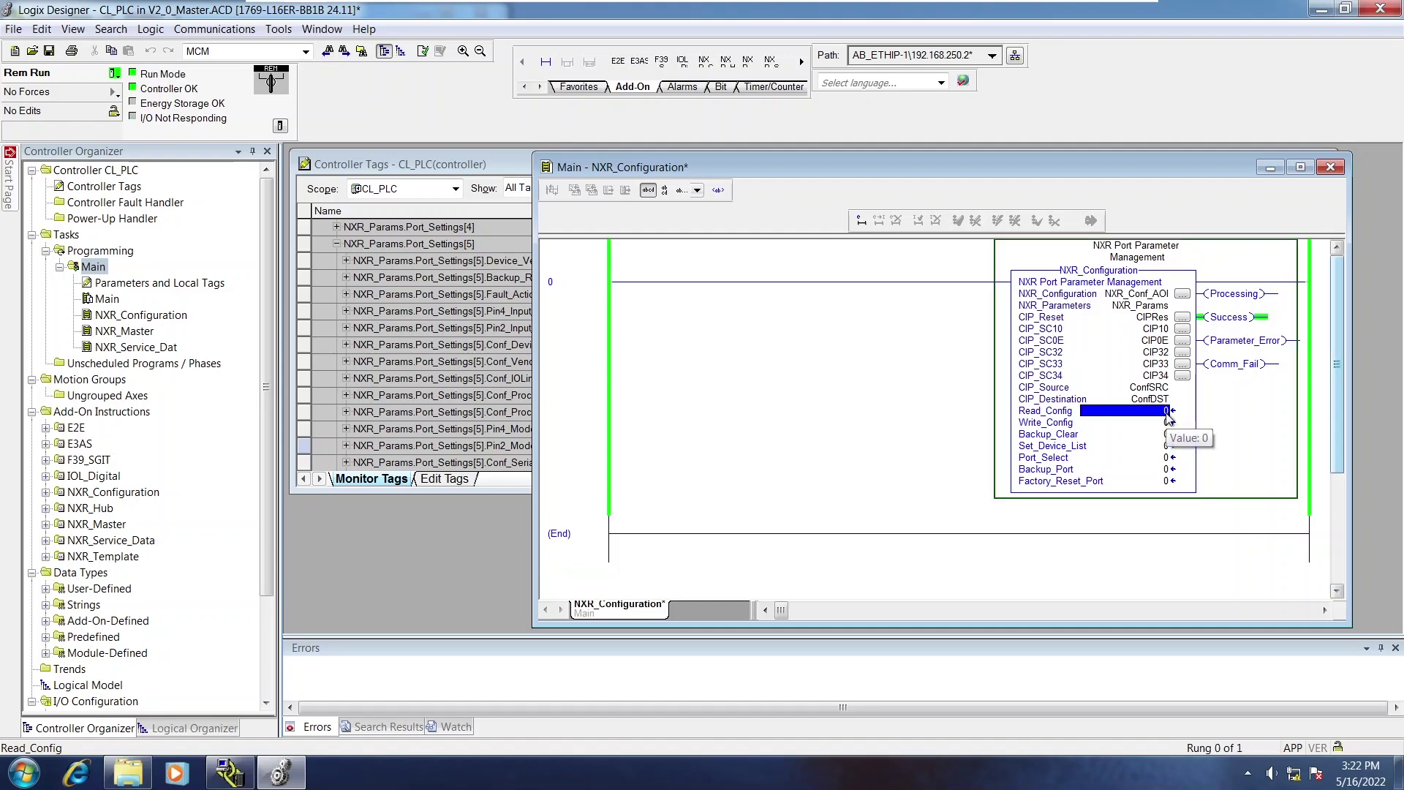
pyautogui.write('1')
pyautogui.press('Return')
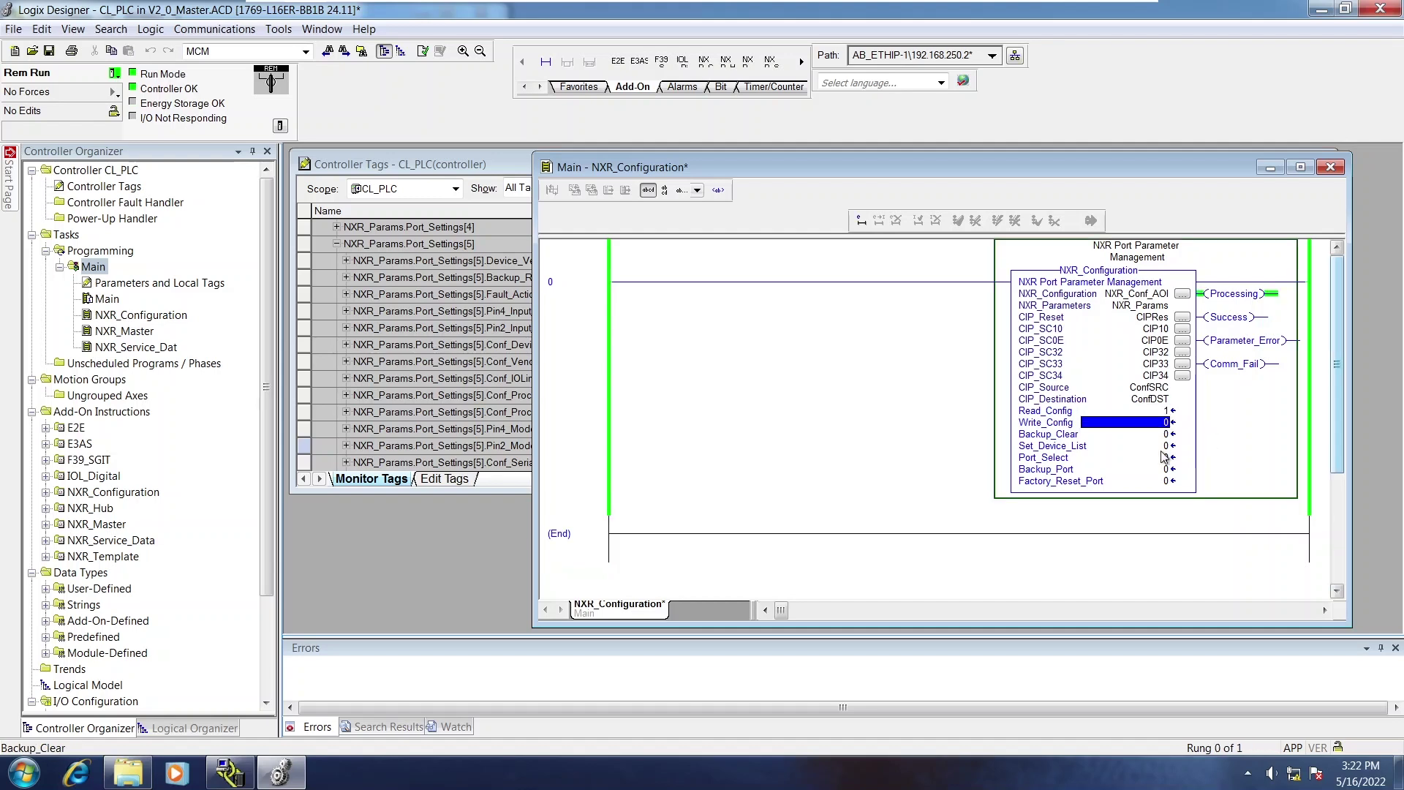
pyautogui.click(422, 168)
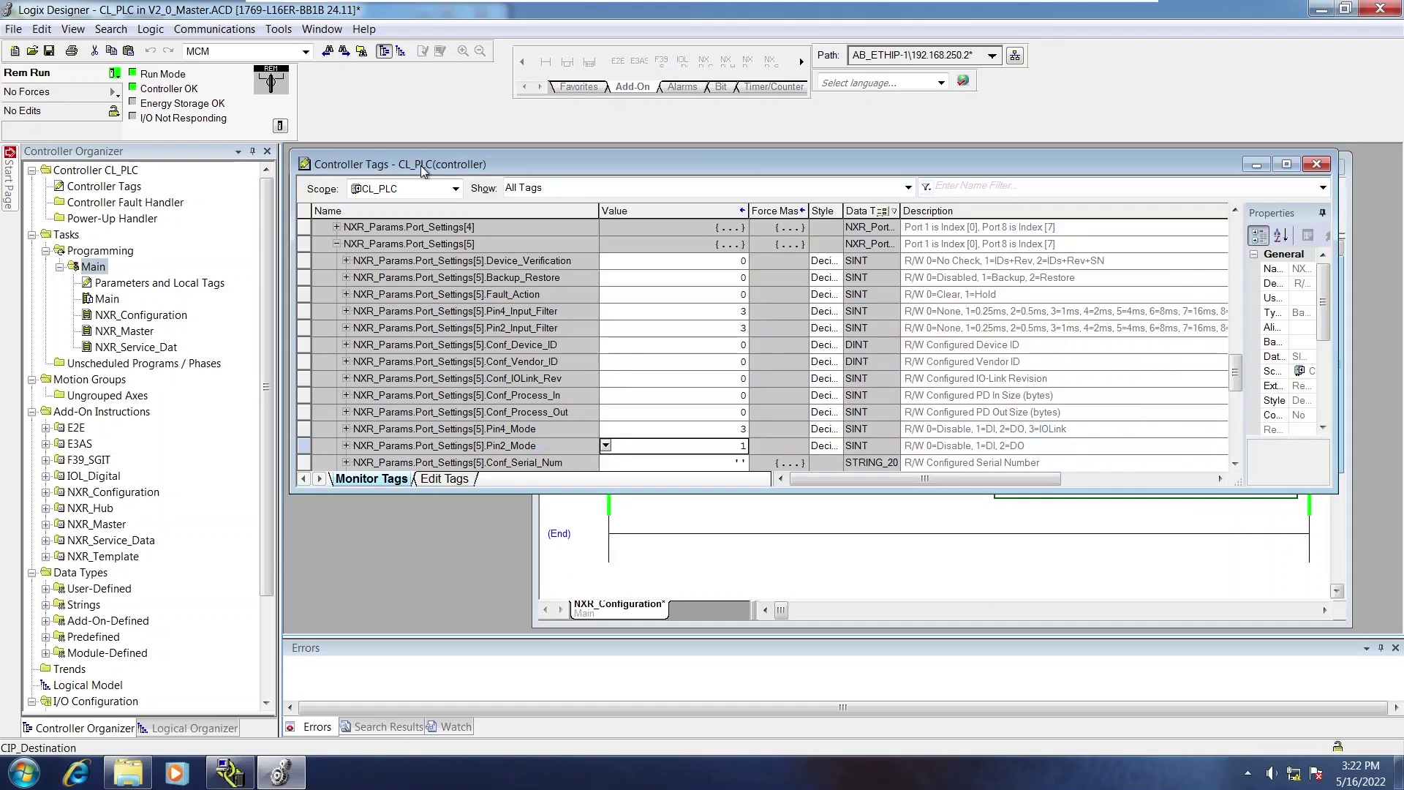
pyautogui.scroll(-2, 735, 347)
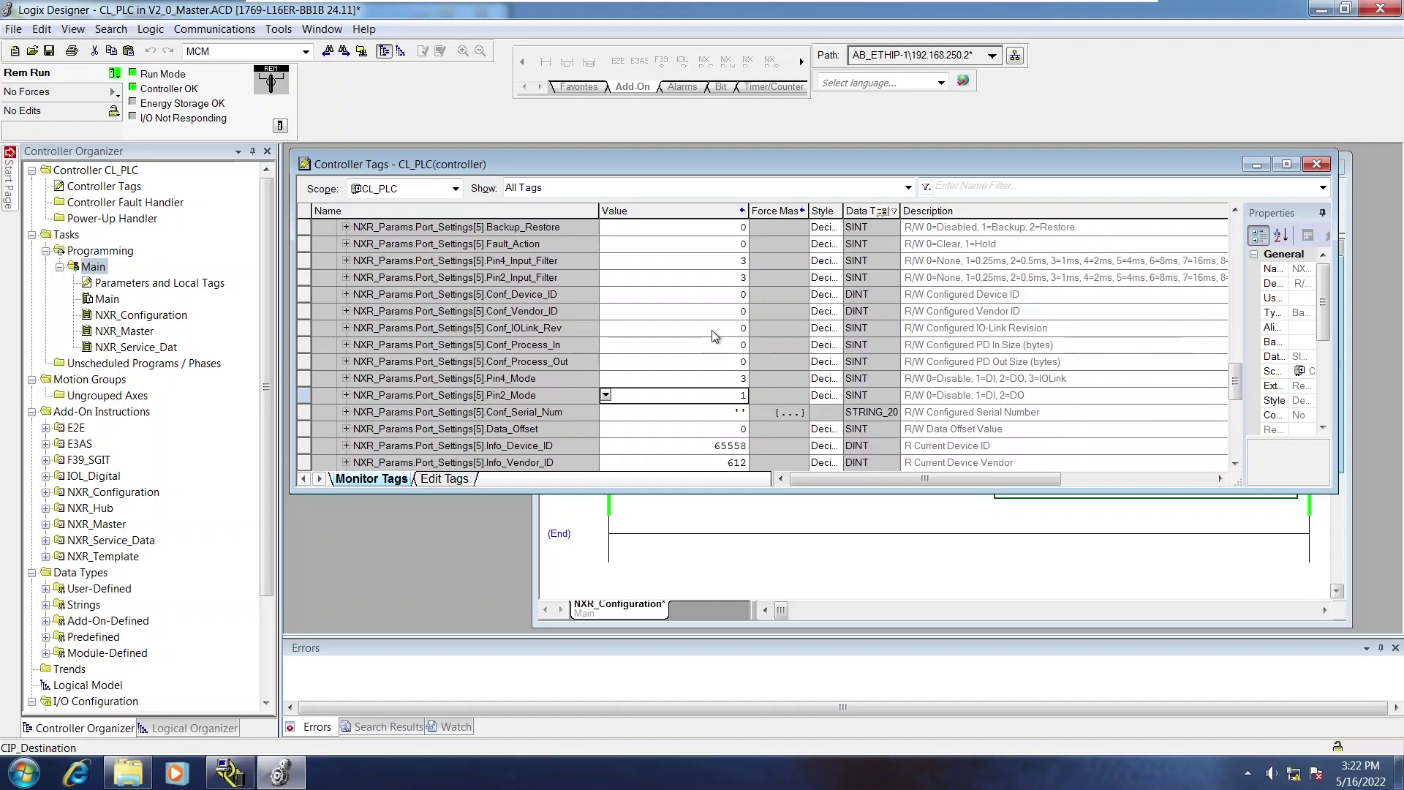
pyautogui.scroll(-2, 727, 310)
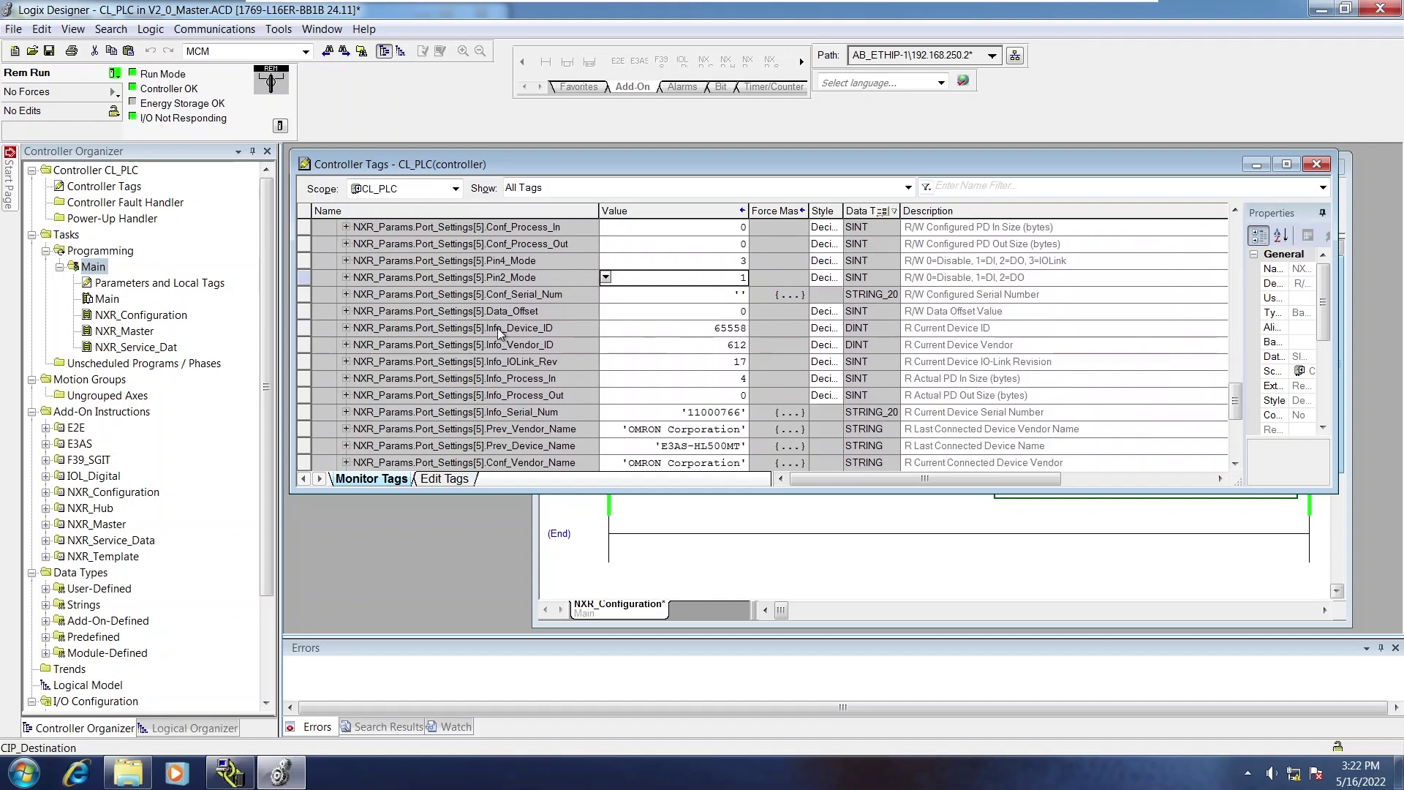
pyautogui.click(521, 331)
pyautogui.click(521, 345)
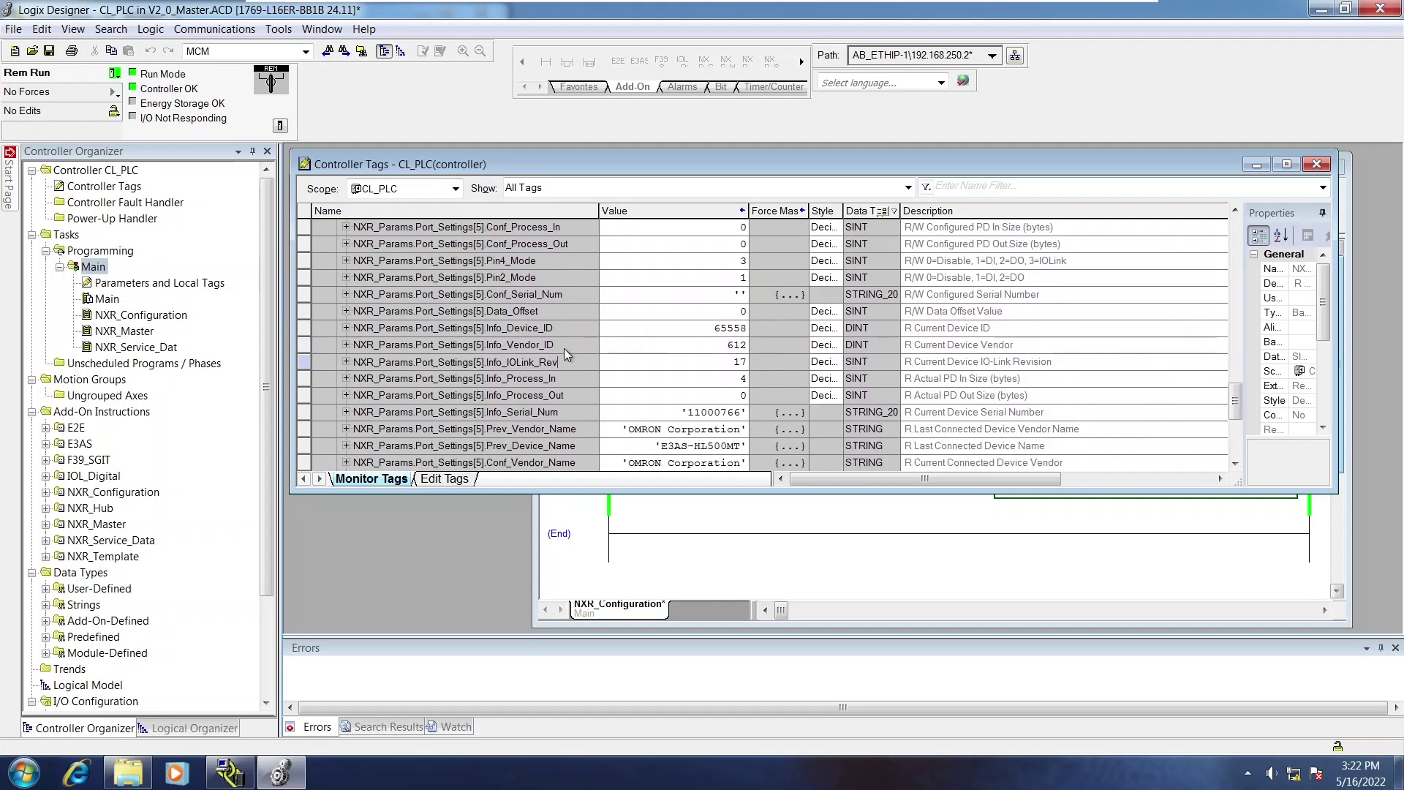
pyautogui.click(564, 346)
pyautogui.click(566, 329)
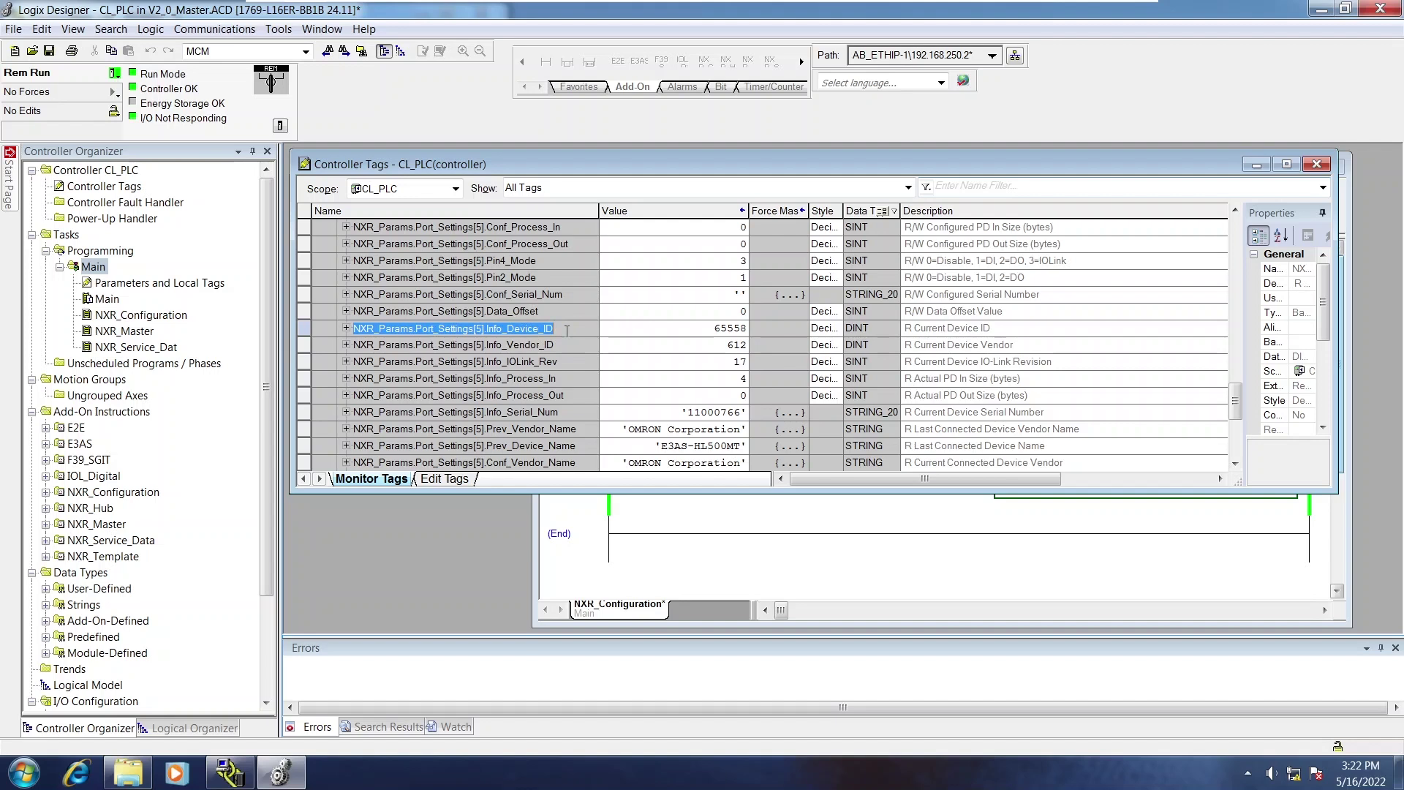
pyautogui.click(683, 328)
pyautogui.click(639, 350)
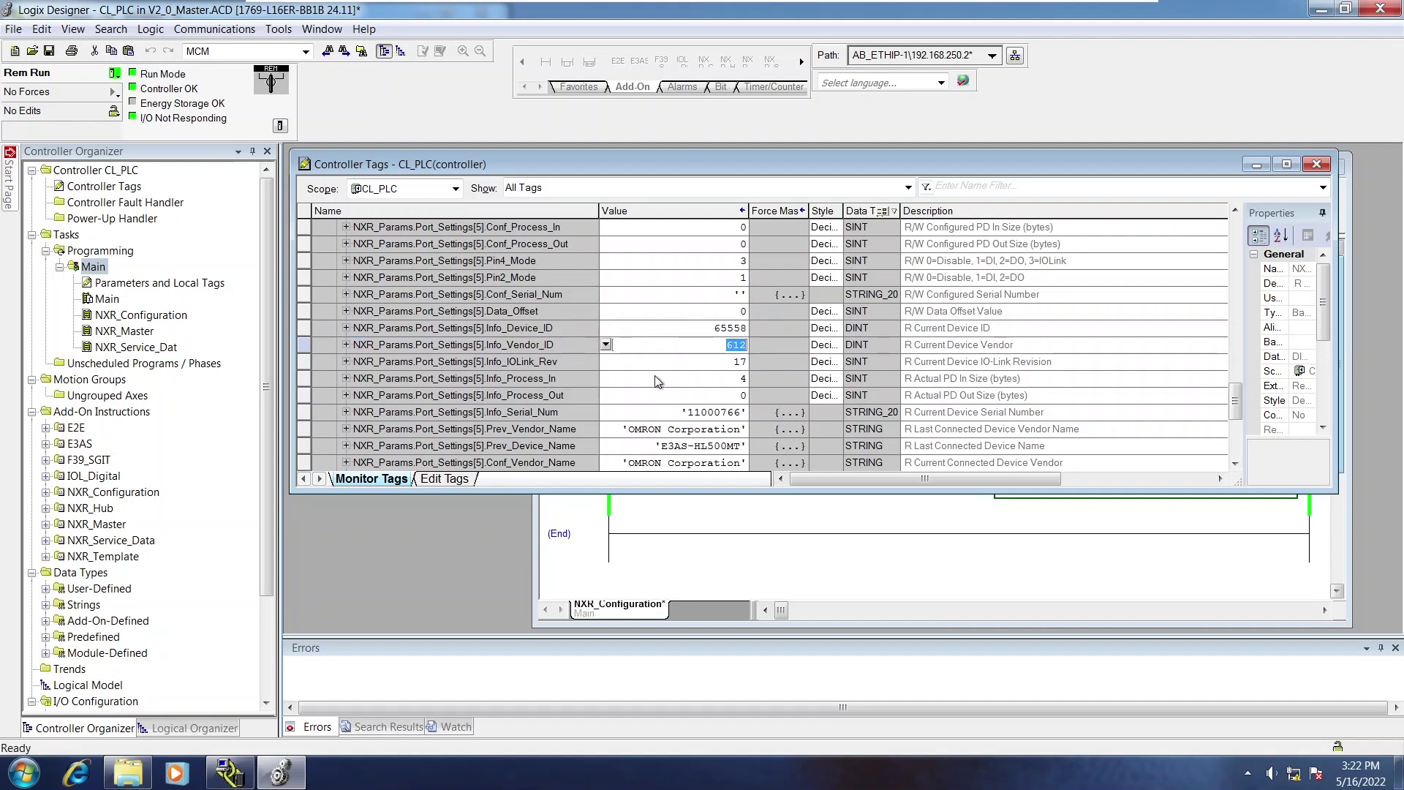
pyautogui.click(684, 378)
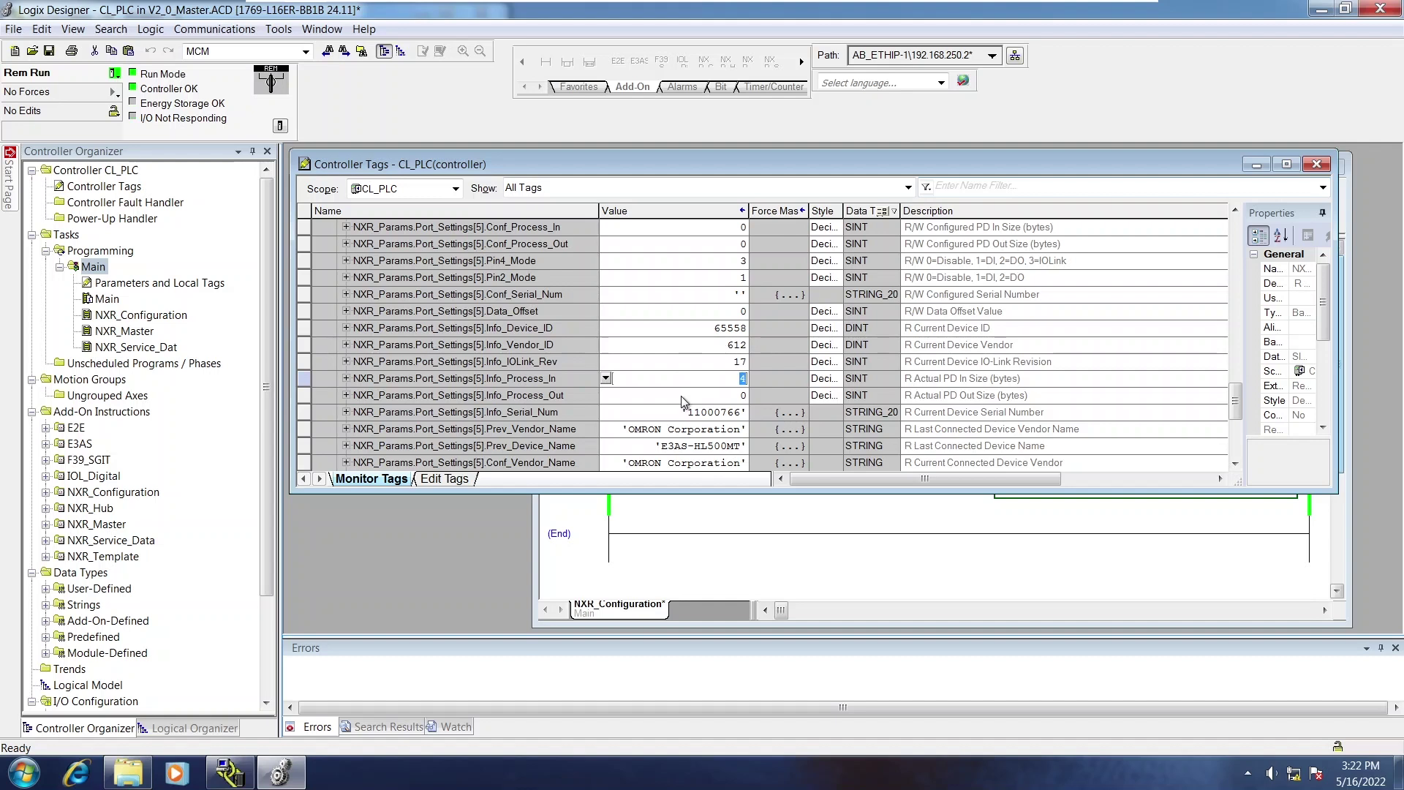
pyautogui.click(681, 396)
pyautogui.scroll(-2, 683, 399)
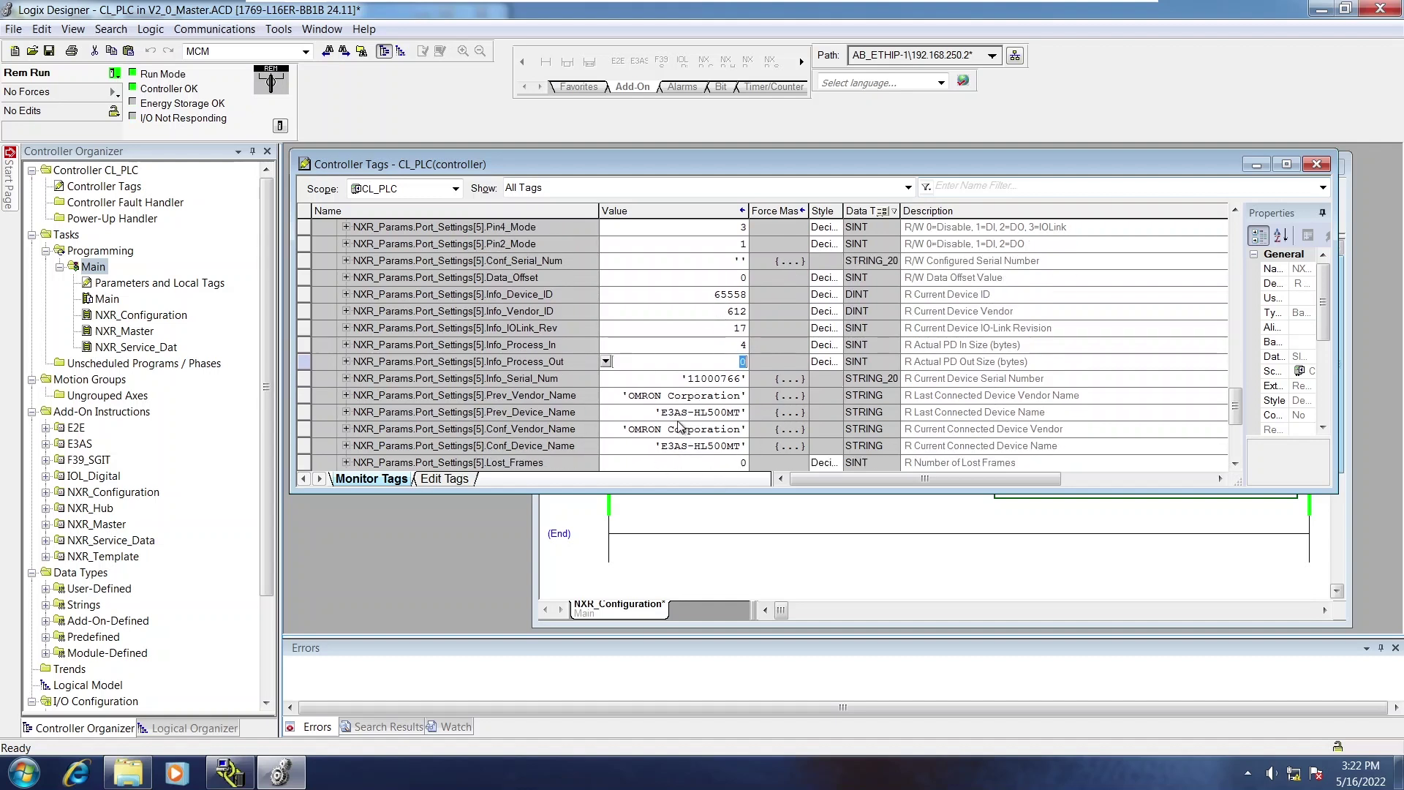
pyautogui.scroll(2, 680, 428)
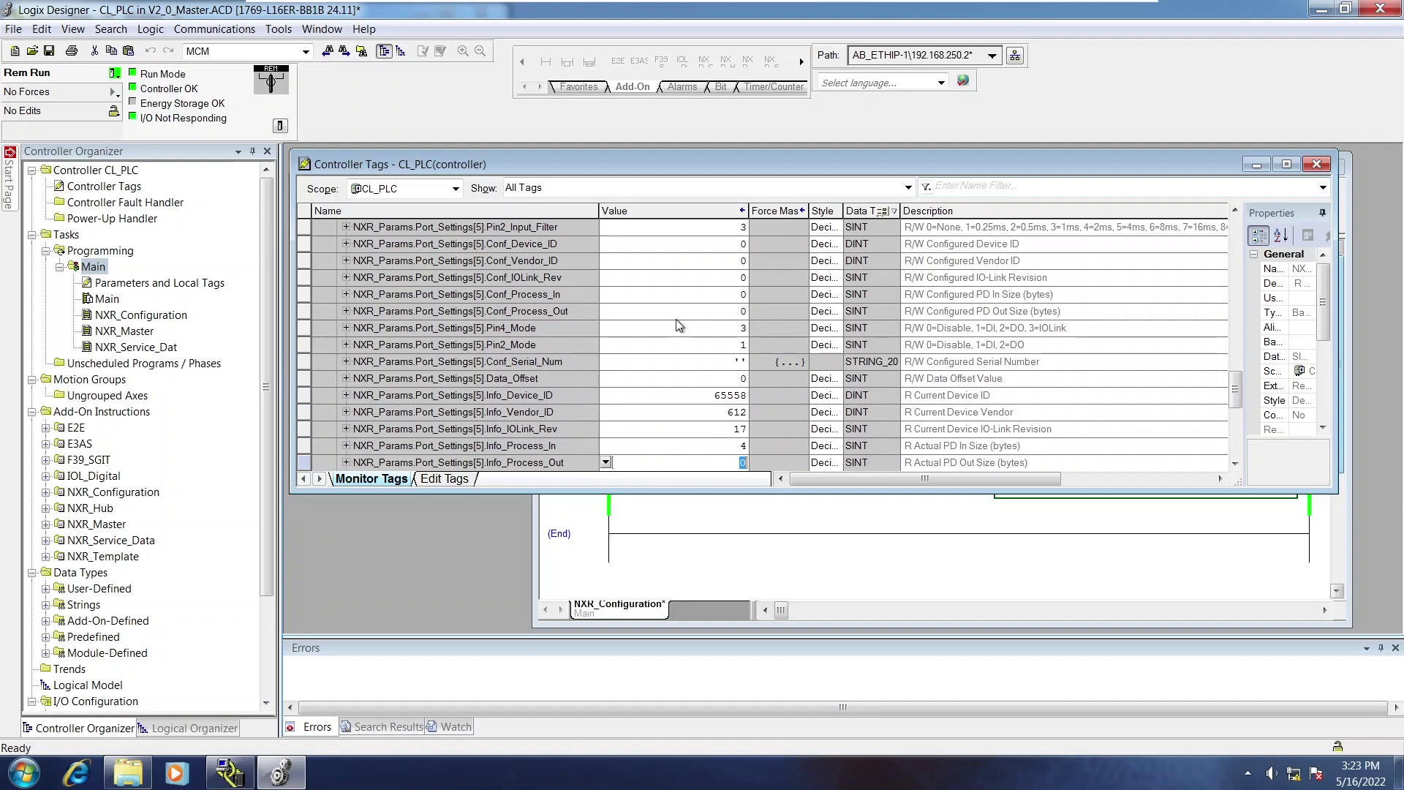
pyautogui.scroll(1, 684, 323)
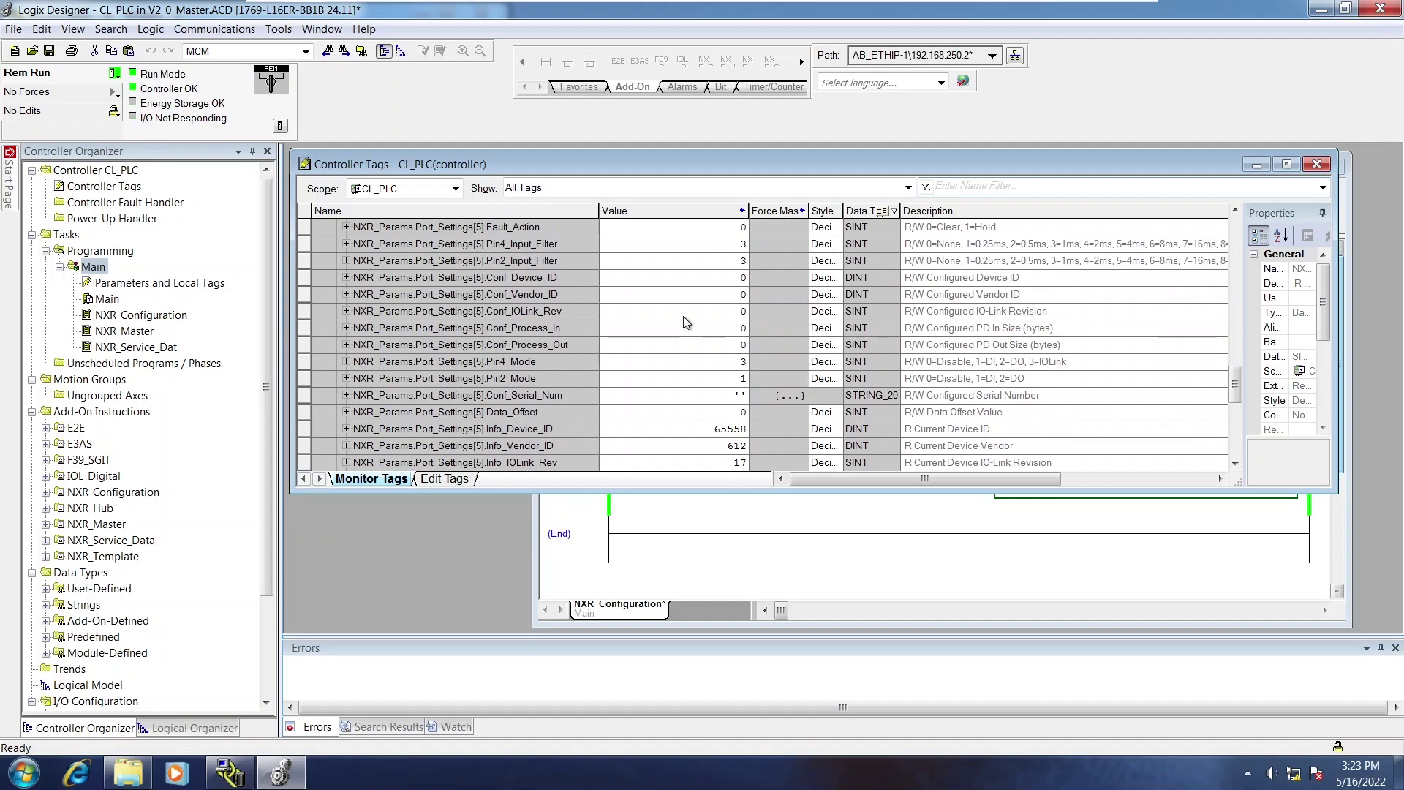
pyautogui.click(699, 346)
pyautogui.click(687, 327)
pyautogui.scroll(1, 687, 324)
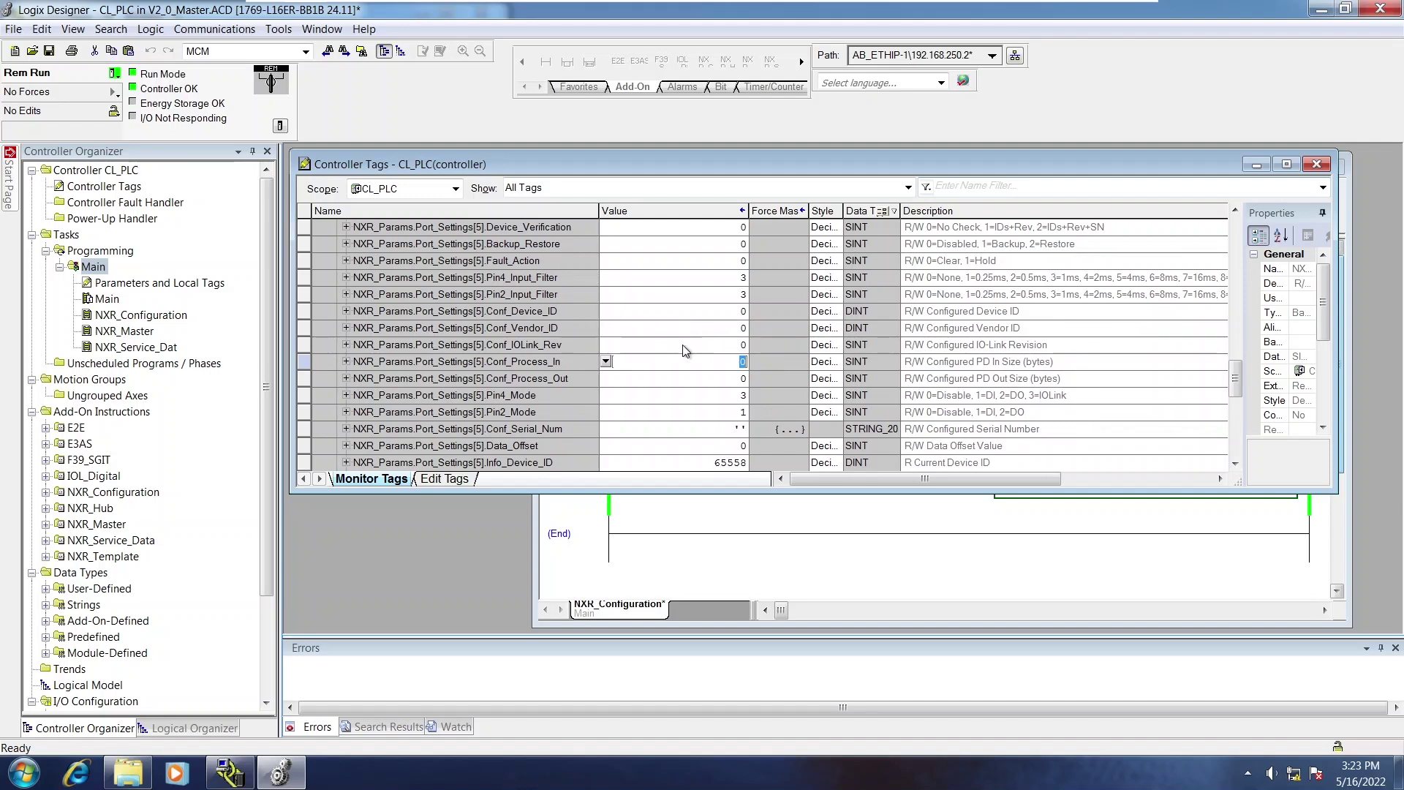
pyautogui.scroll(-3, 684, 348)
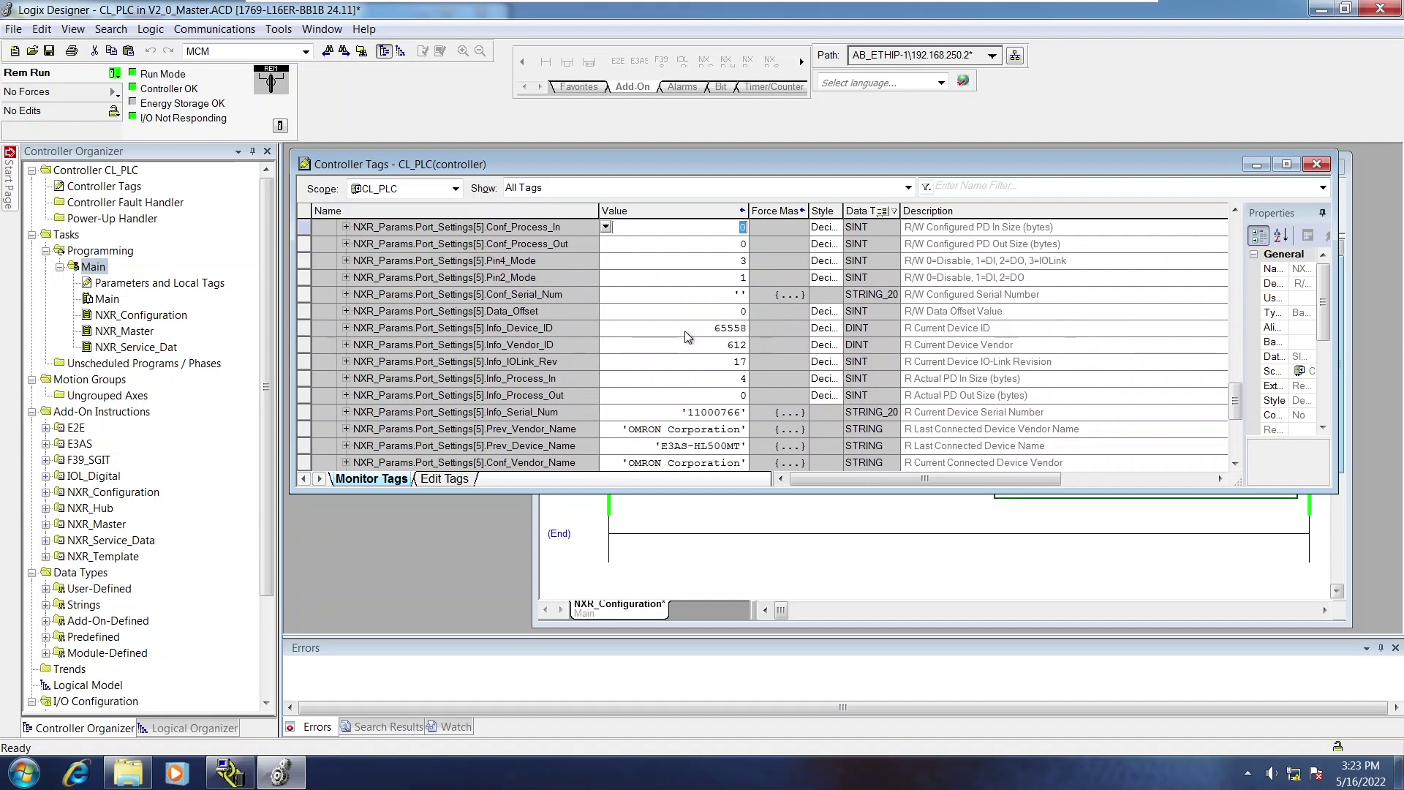
# Place a narrowed ladder routine beside Controller Tags so port 6's Conf tags stay visible.
pyautogui.click(500, 328)
pyautogui.scroll(2, 500, 328)
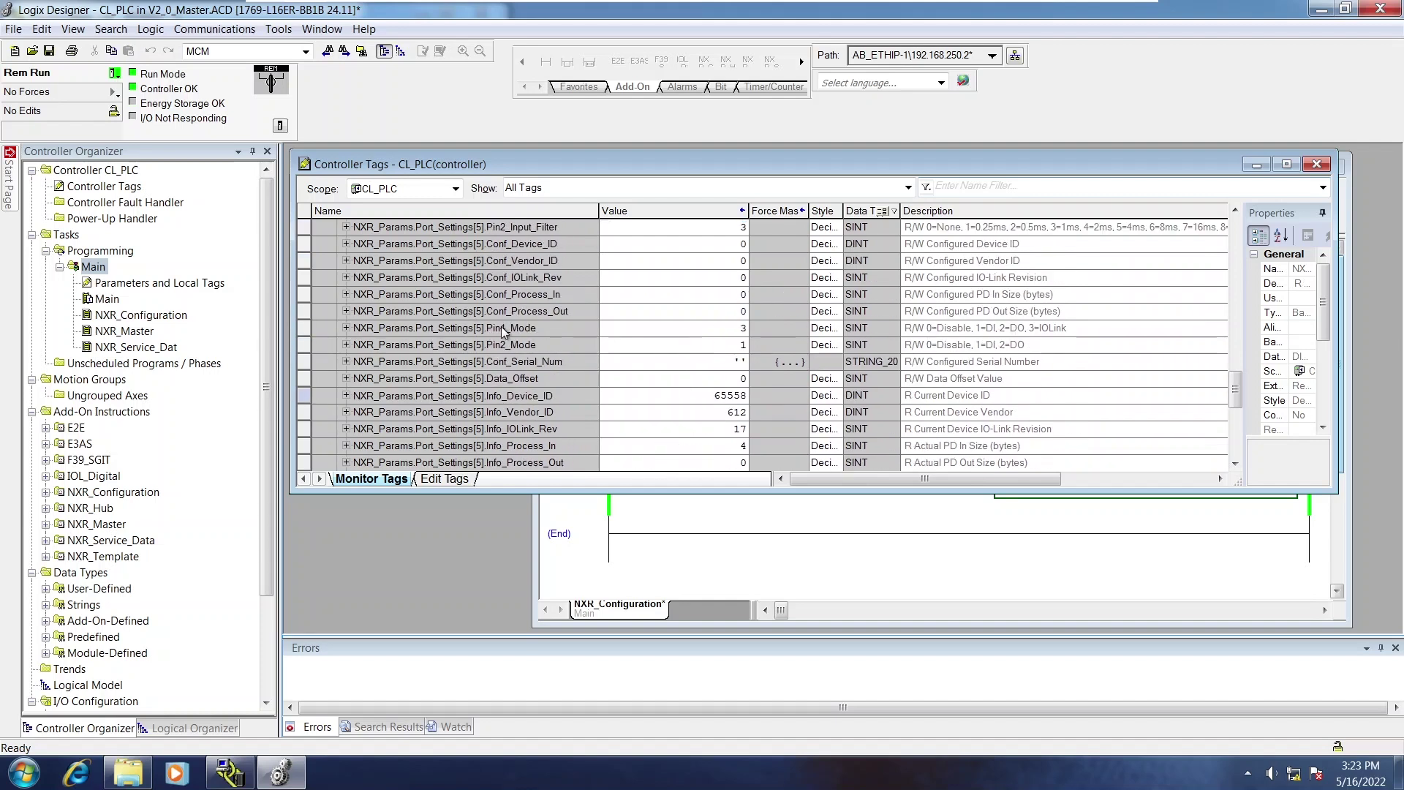
pyautogui.click(500, 281)
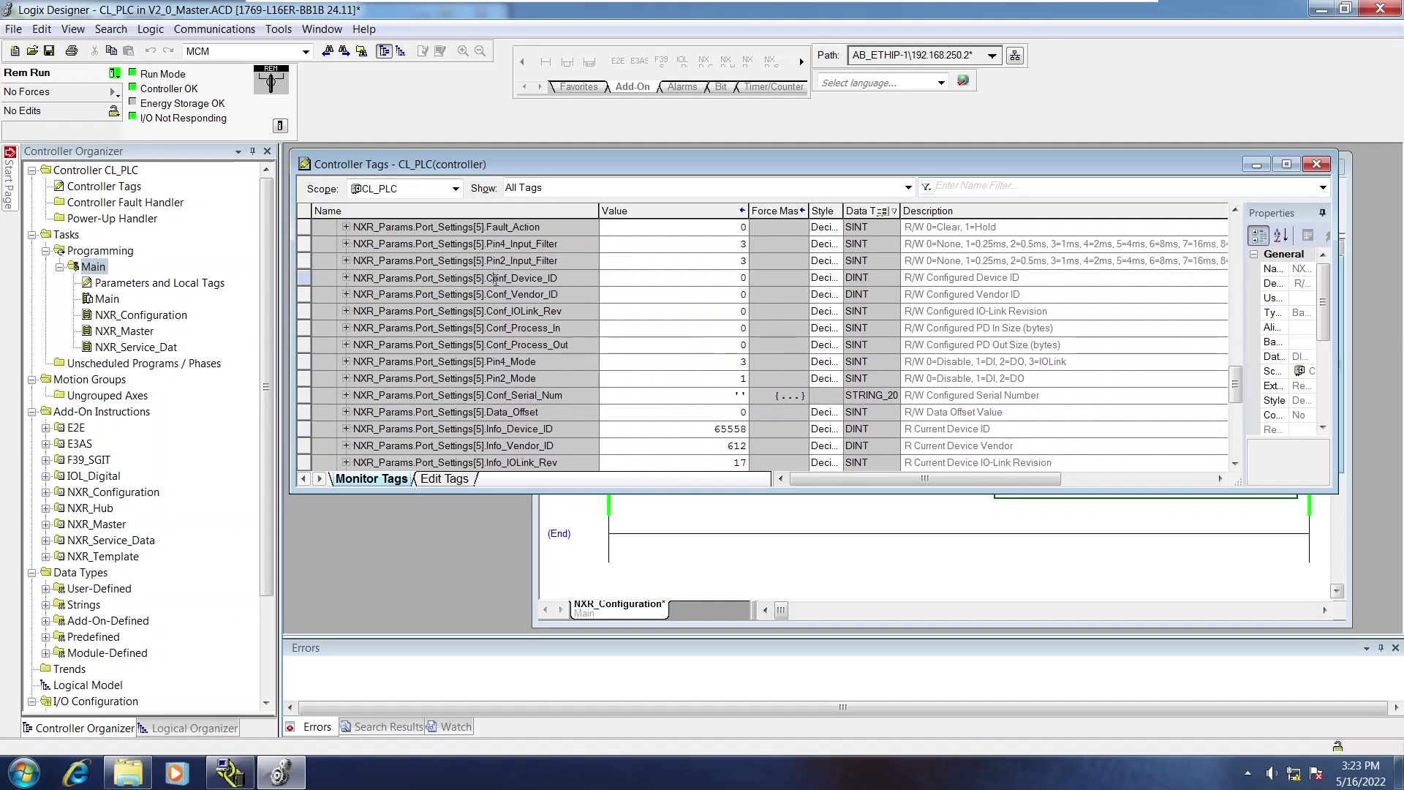
pyautogui.click(791, 520)
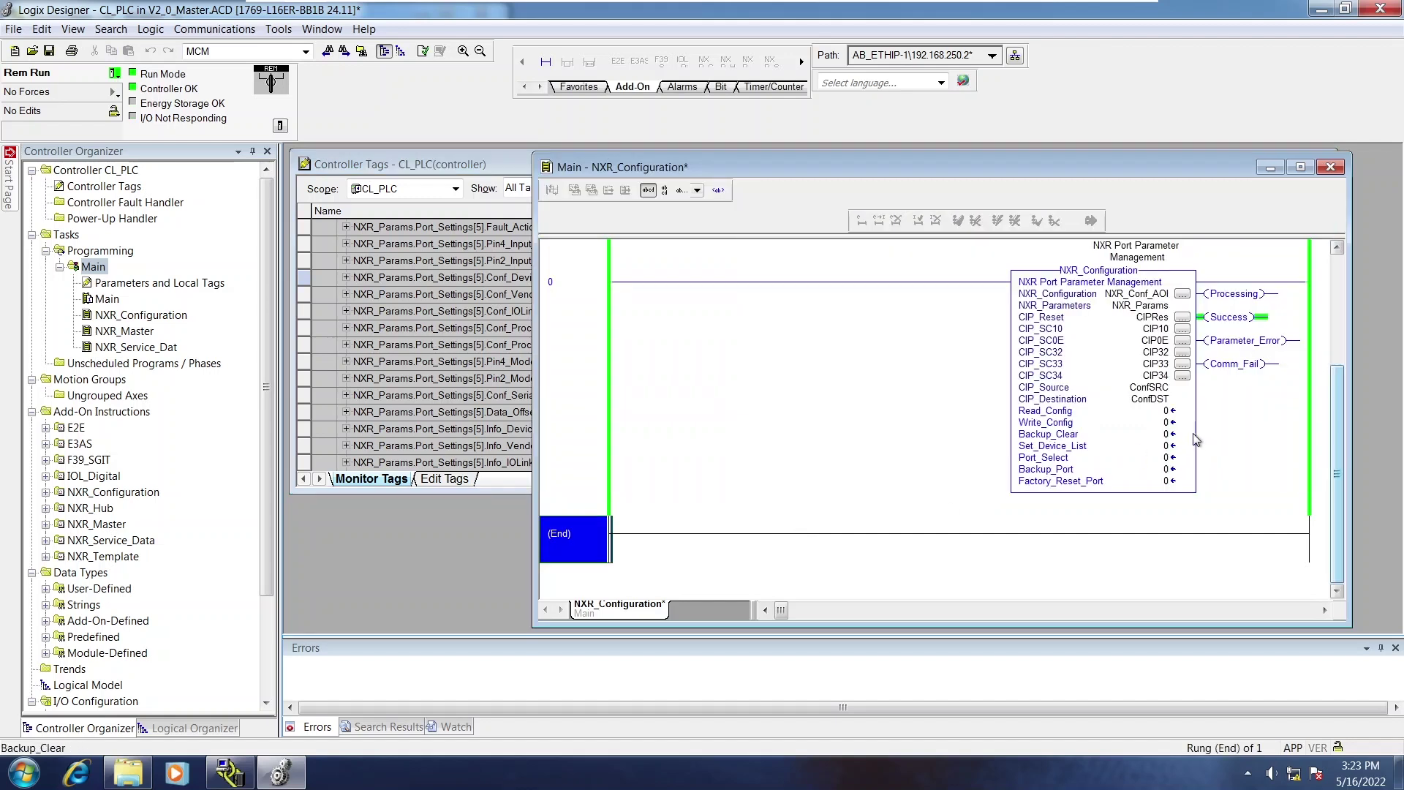
pyautogui.moveTo(699, 175); pyautogui.dragTo(769, 187)
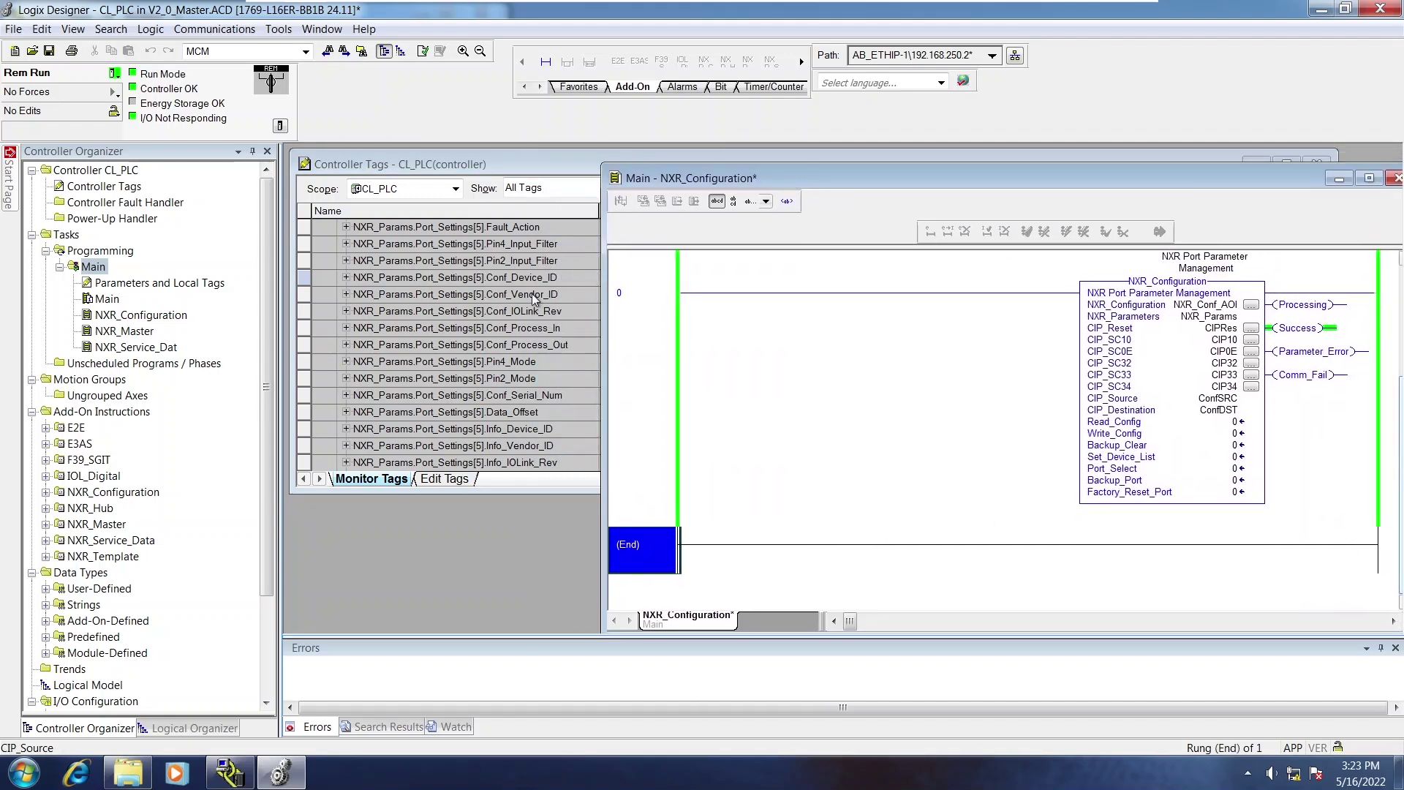
pyautogui.moveTo(599, 272); pyautogui.dragTo(814, 275)
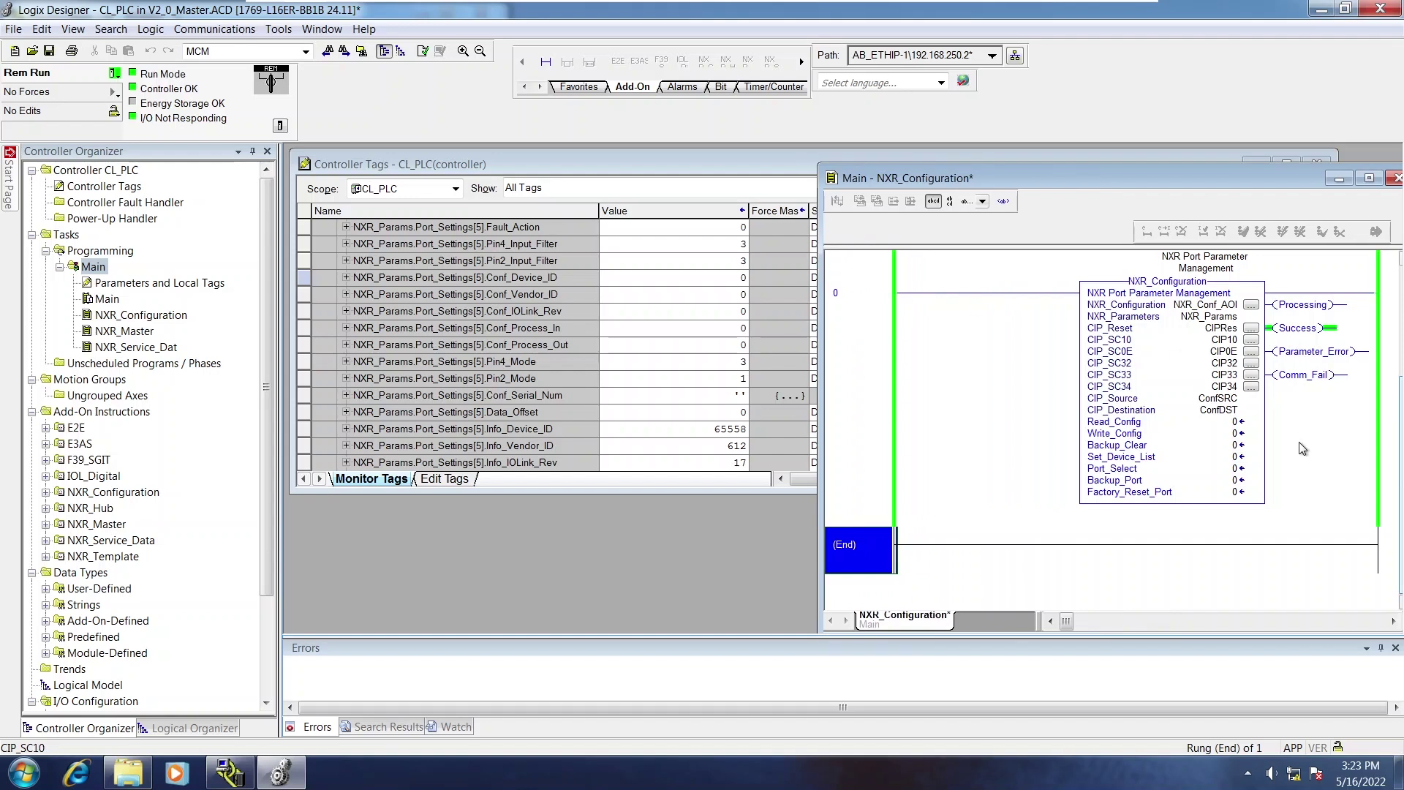
# Set Set_Device_List to 1, filling Conf_Device_ID 65558 and Conf_Vendor_ID 612.
pyautogui.doubleClick(1237, 457)
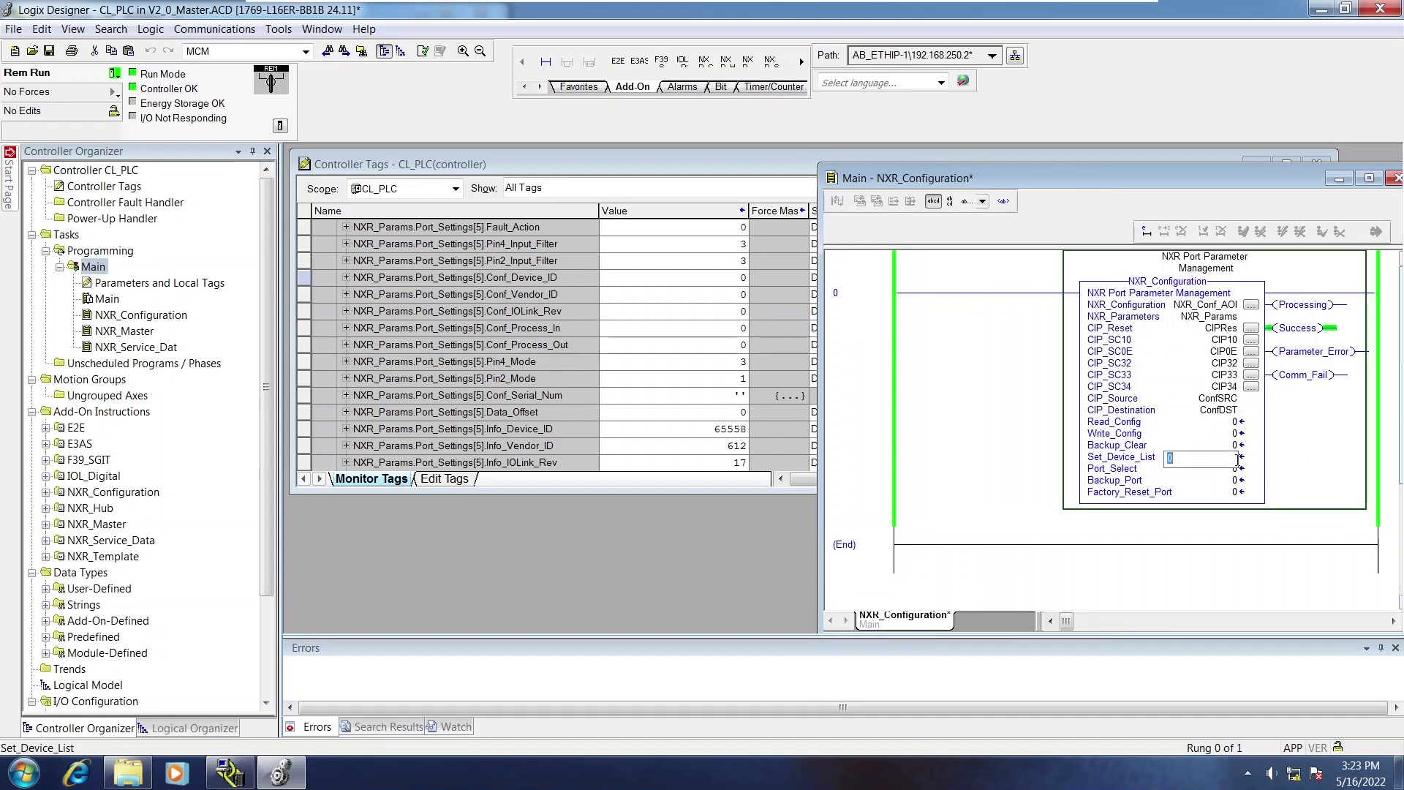
pyautogui.write('1')
pyautogui.press('Return')
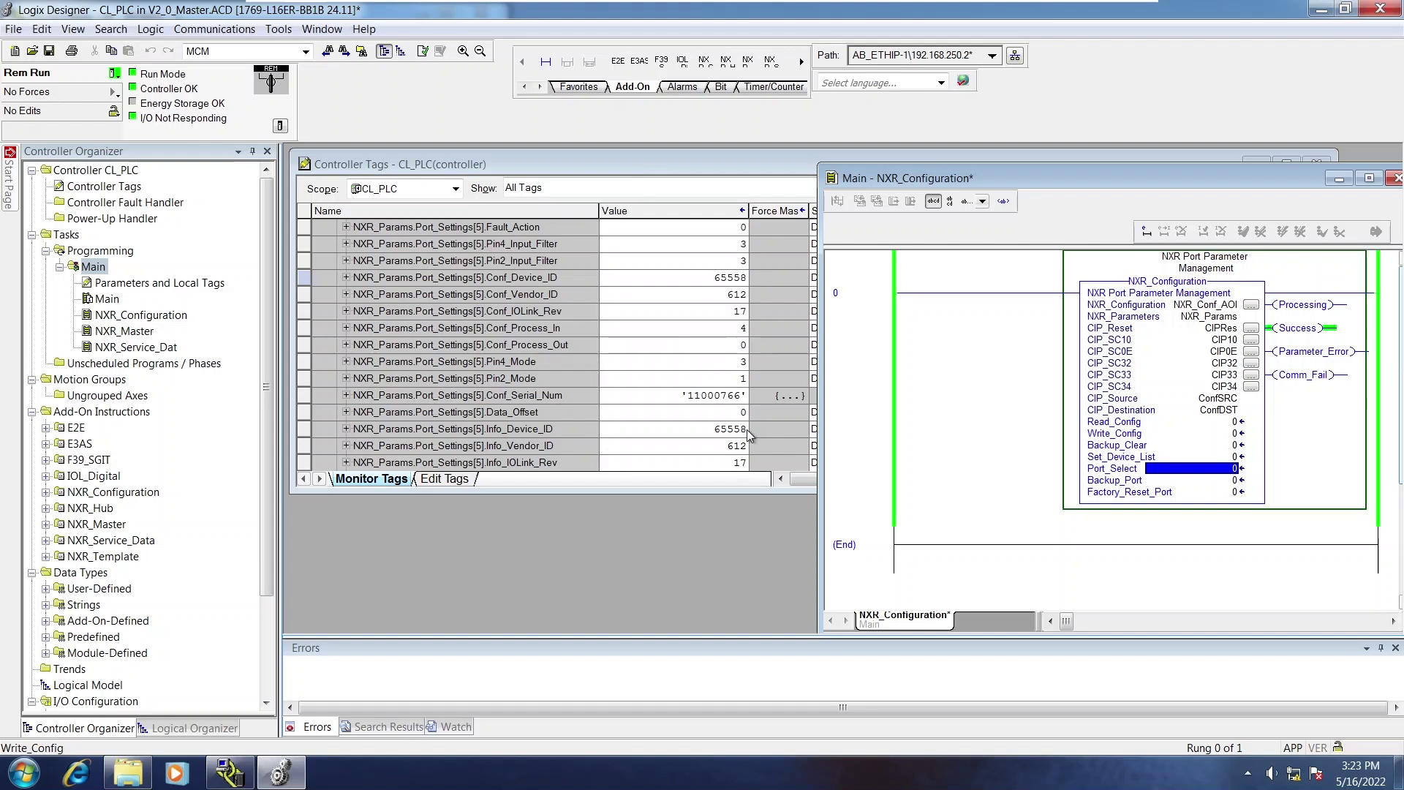
pyautogui.click(664, 327)
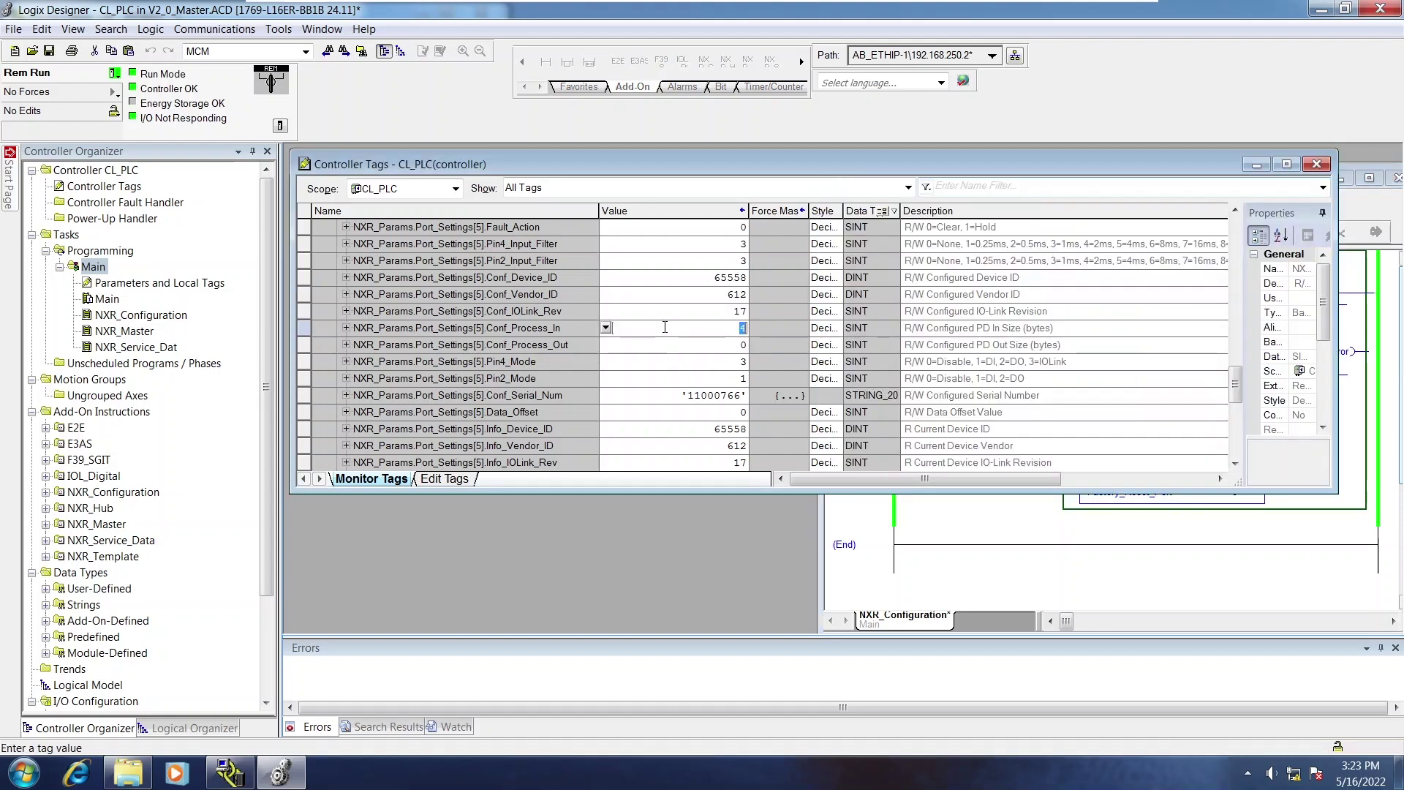
pyautogui.scroll(-2, 707, 435)
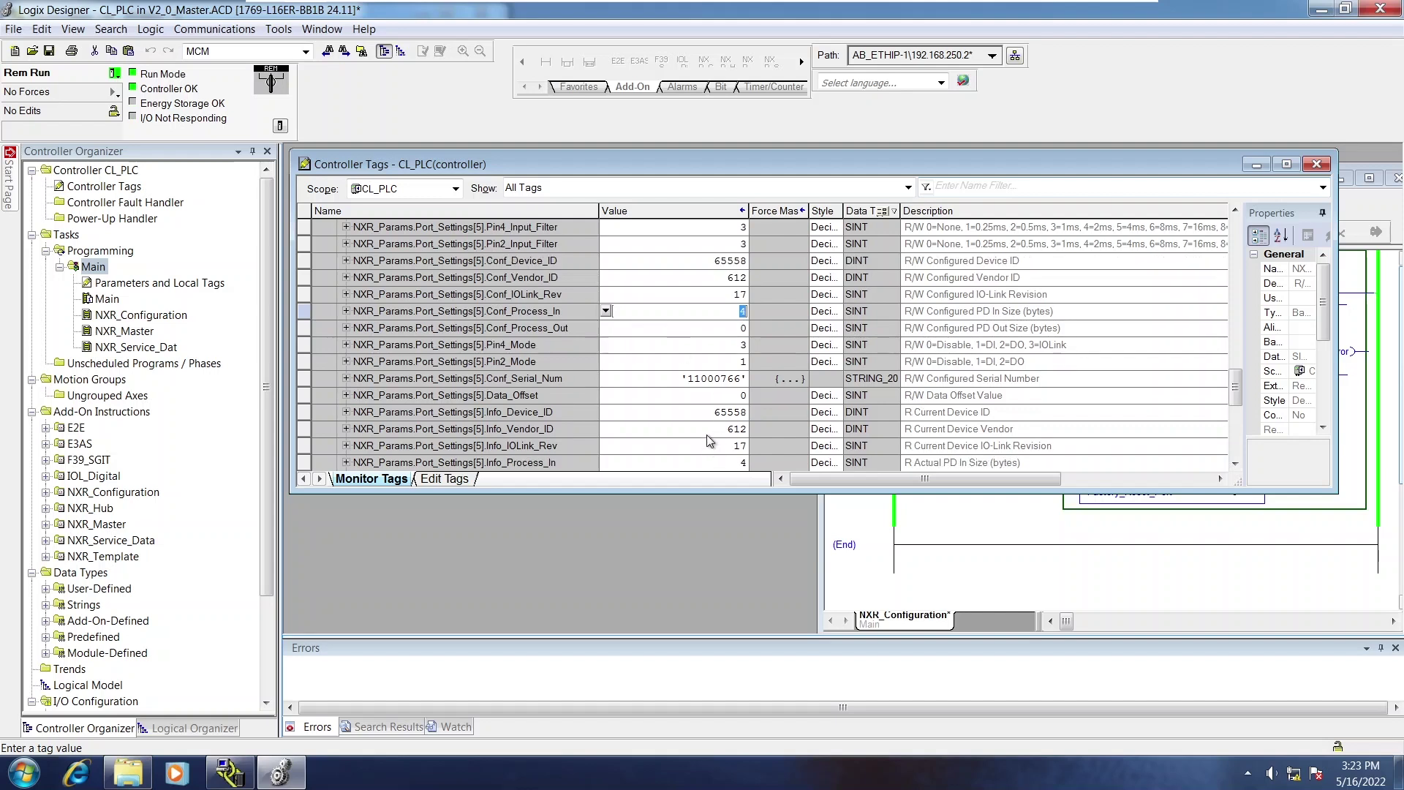
pyautogui.click(695, 414)
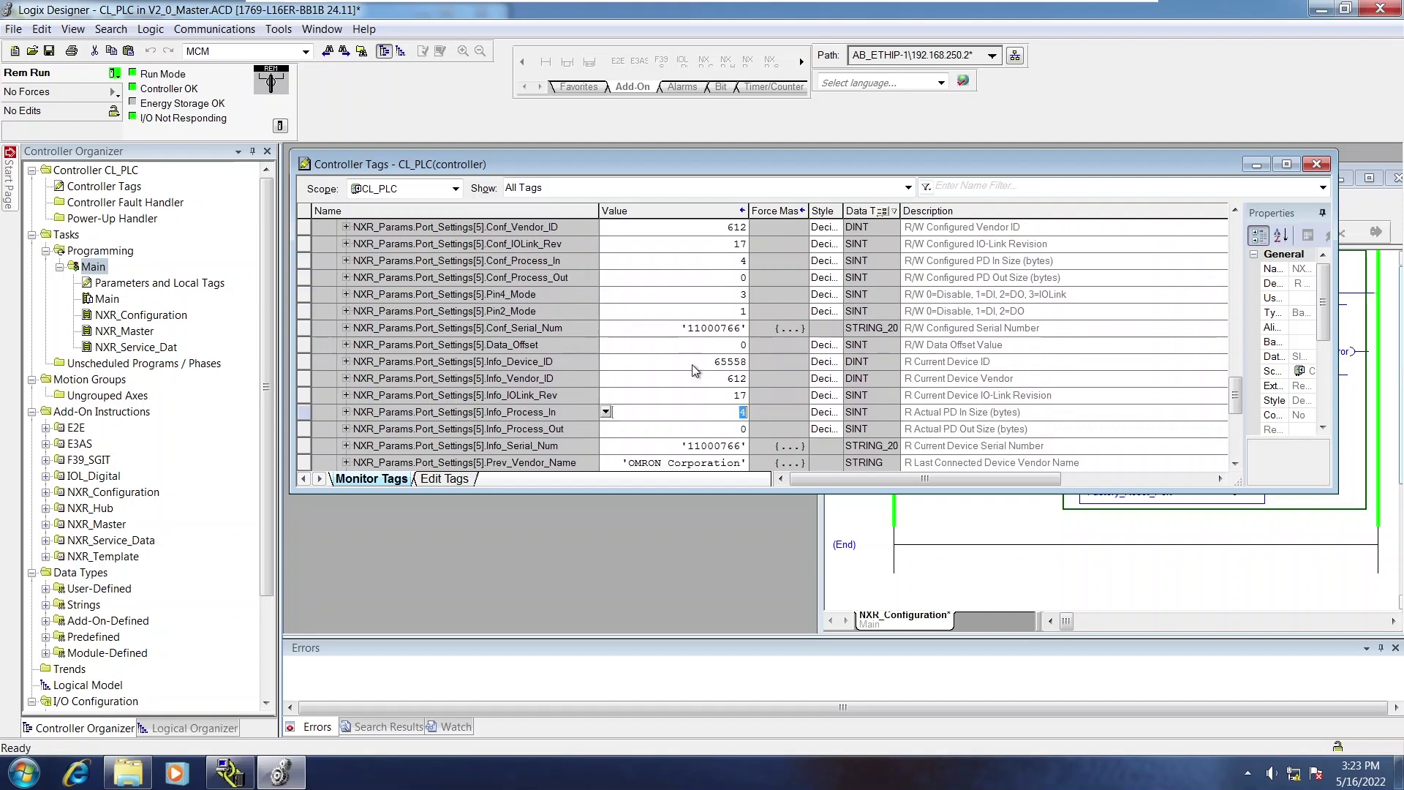
pyautogui.scroll(5, 706, 388)
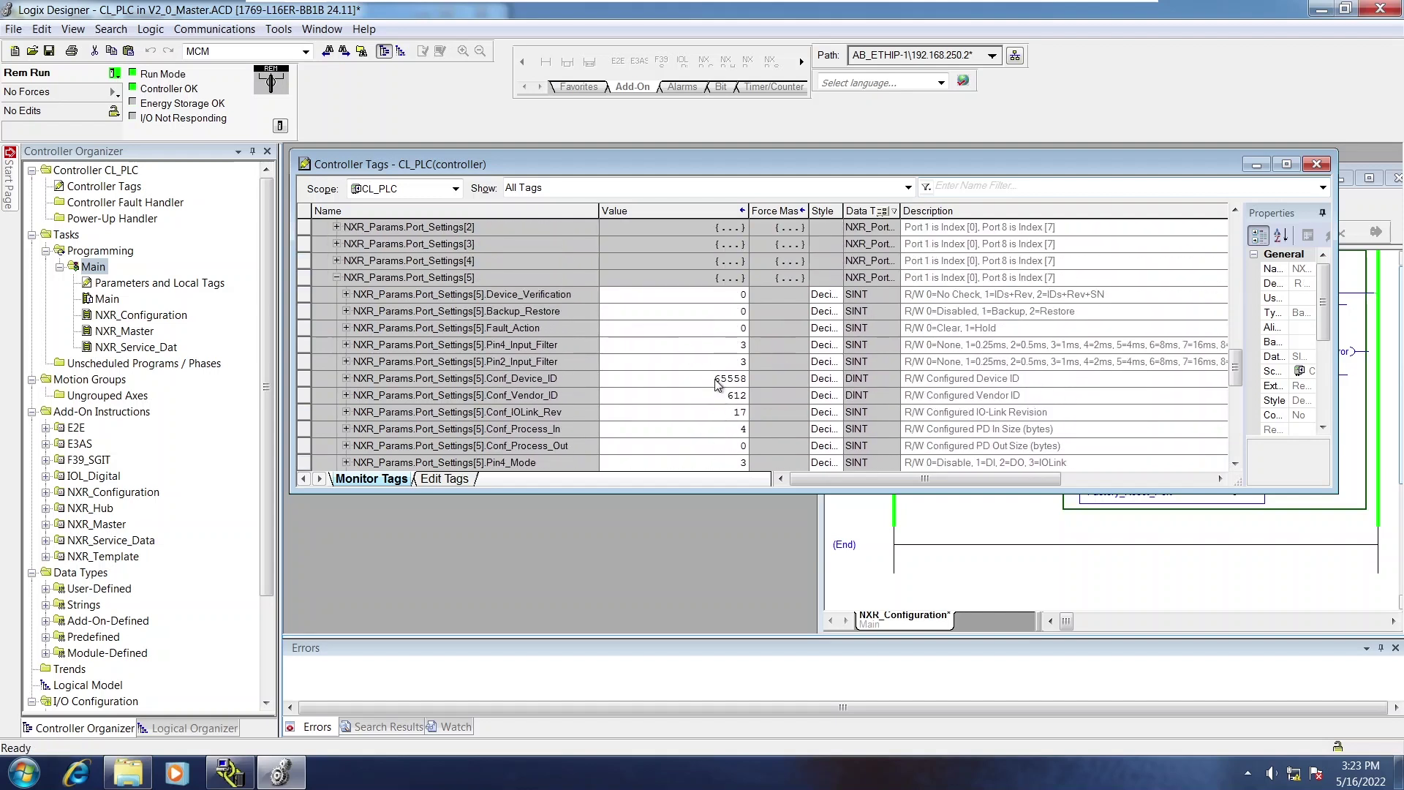
pyautogui.scroll(-6, 716, 384)
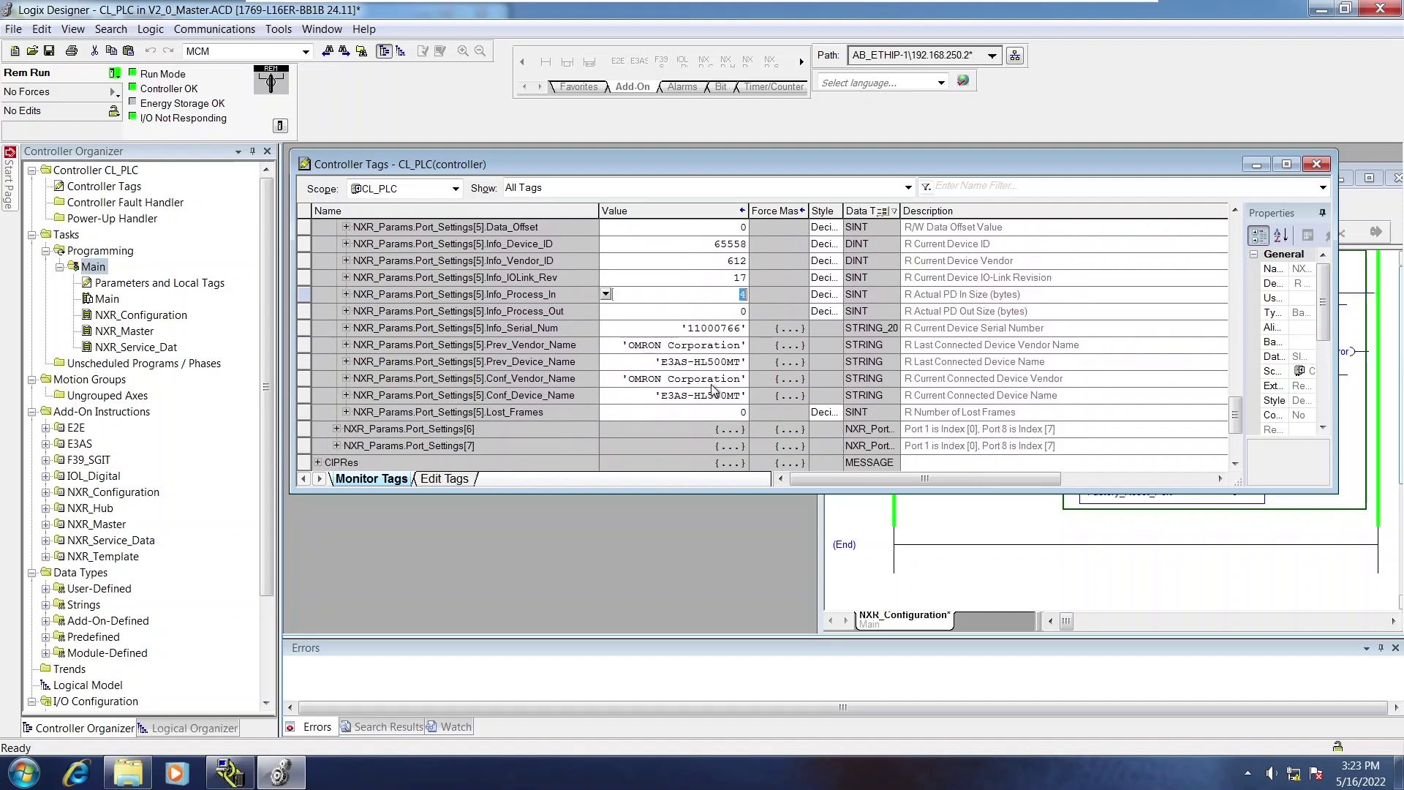
pyautogui.scroll(4, 713, 390)
pyautogui.click(1031, 564)
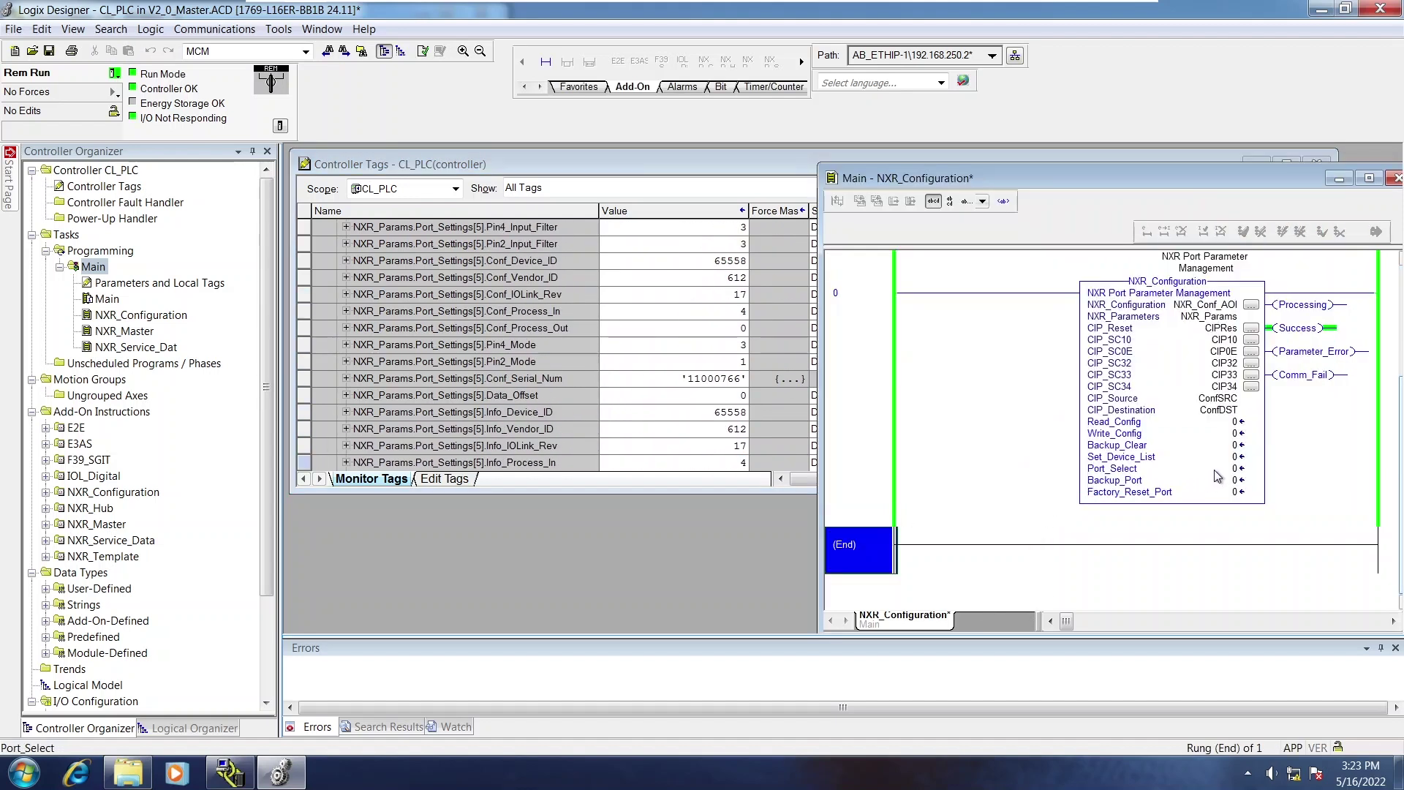
pyautogui.click(1233, 459)
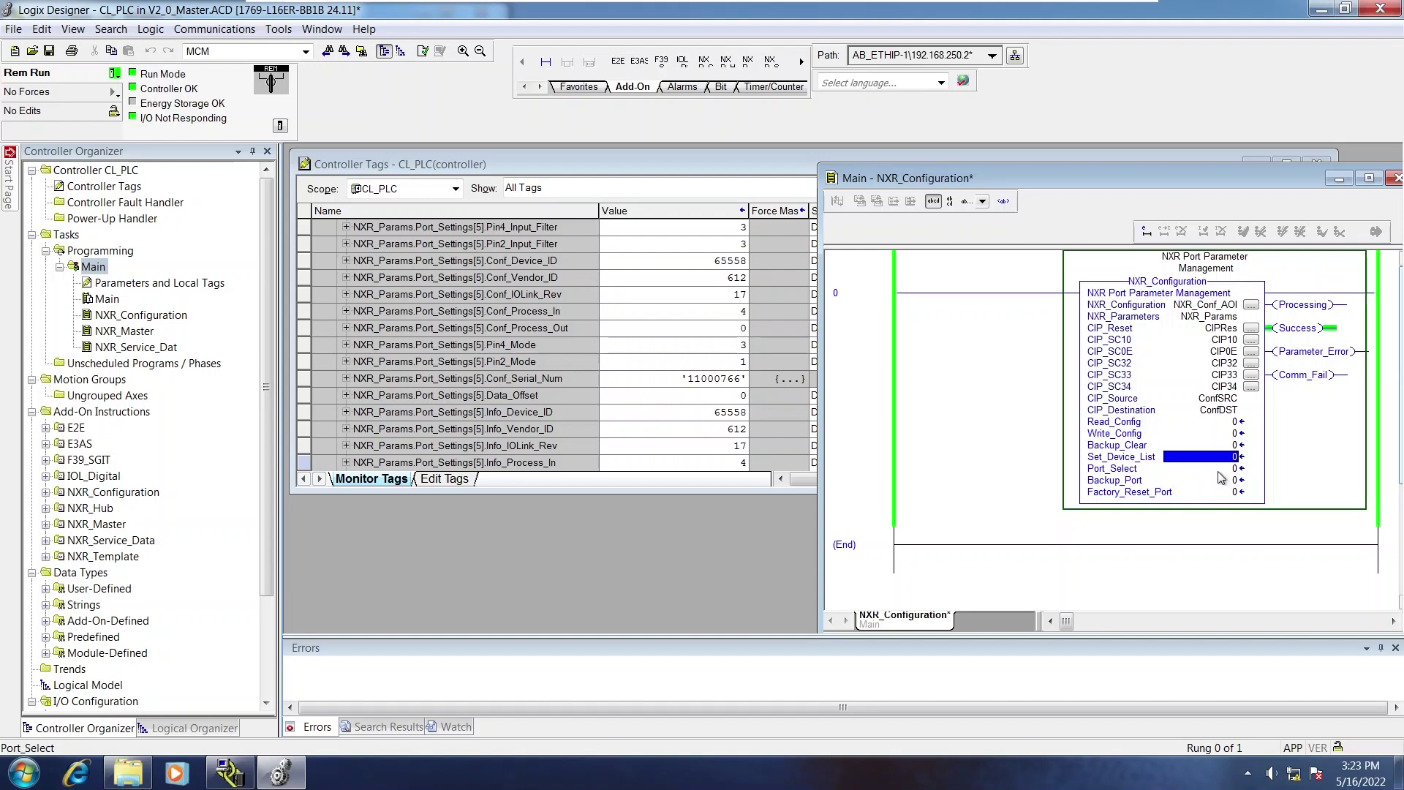
# Set the instruction's Port_Select input to 6.
pyautogui.click(1171, 470)
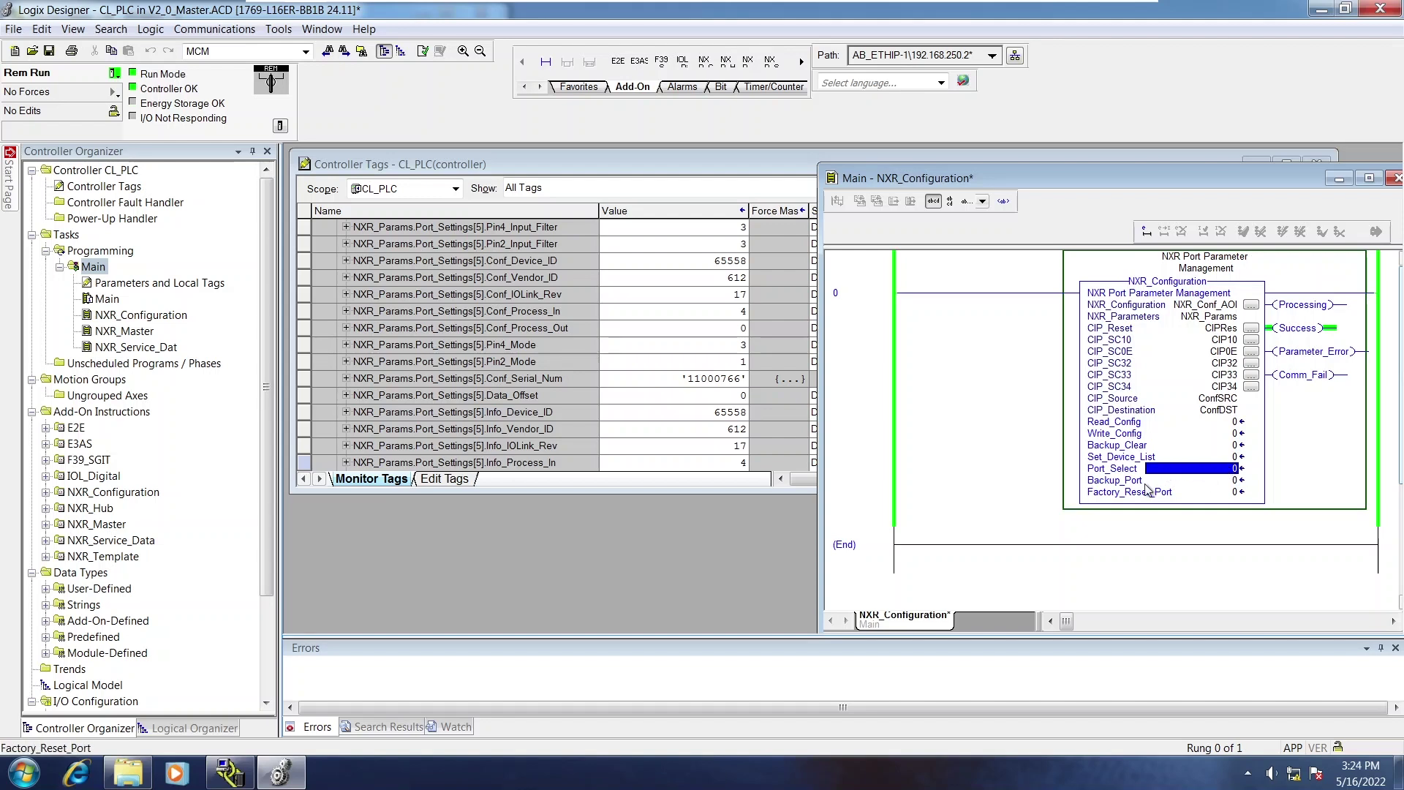
pyautogui.click(1151, 481)
pyautogui.click(1186, 492)
pyautogui.click(1193, 478)
pyautogui.click(1196, 490)
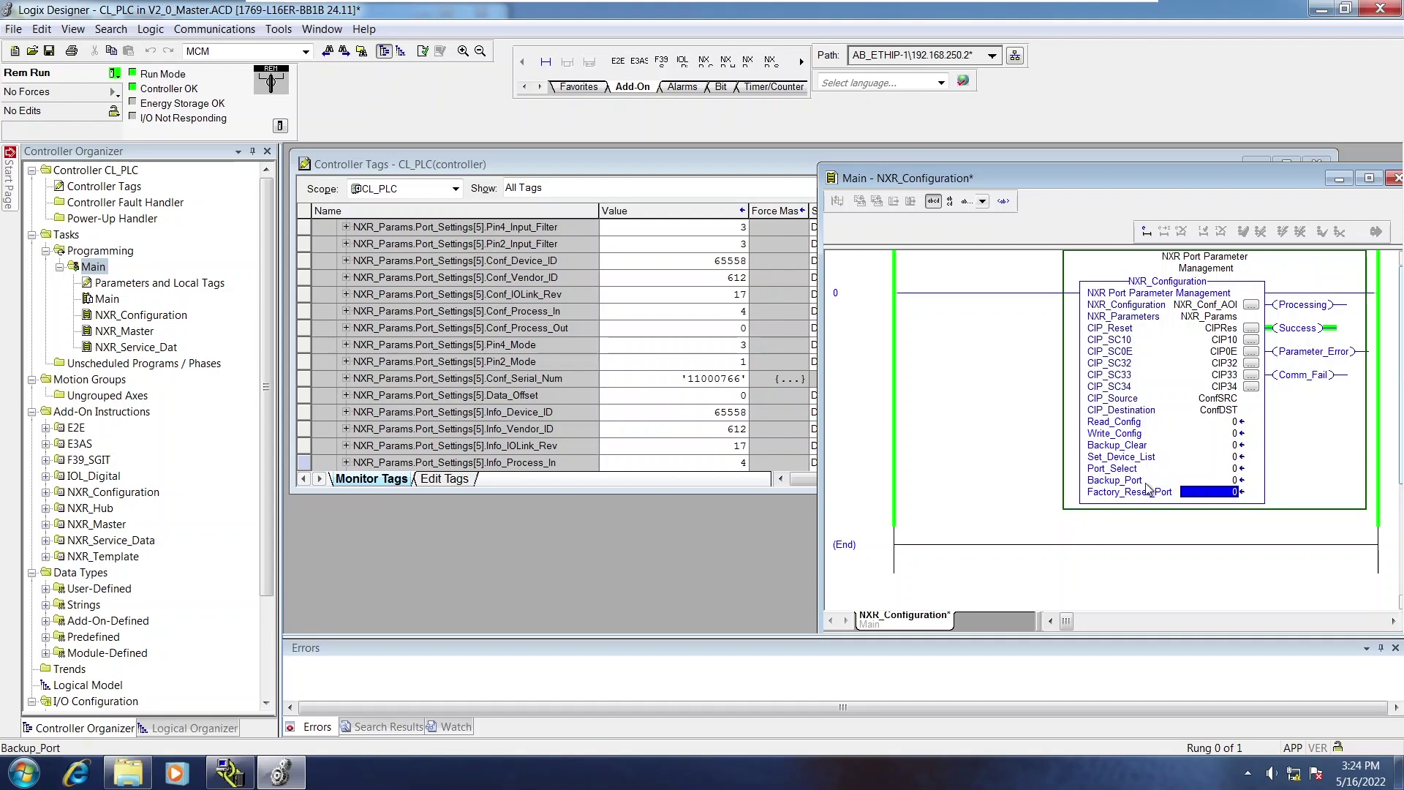
pyautogui.click(1216, 480)
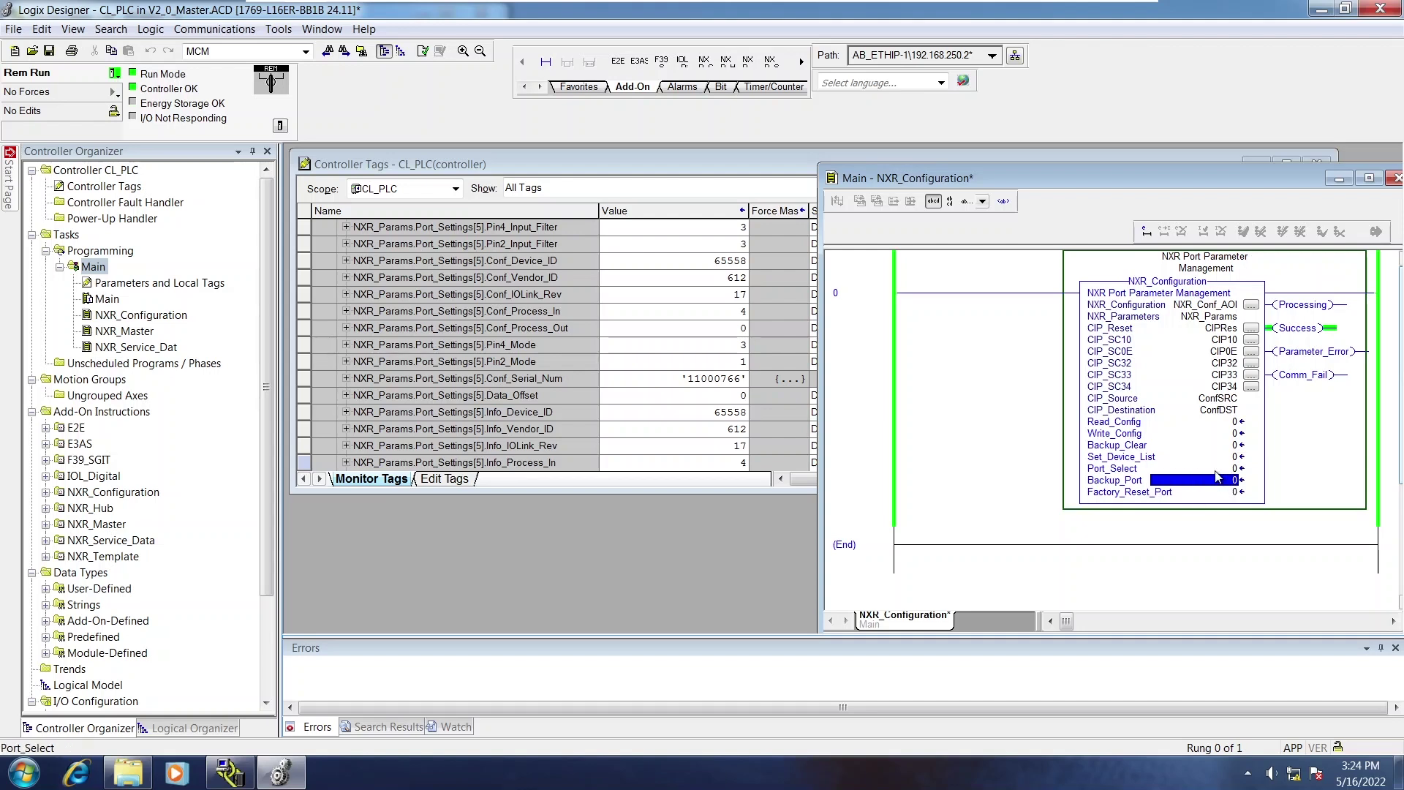
pyautogui.doubleClick(1217, 470)
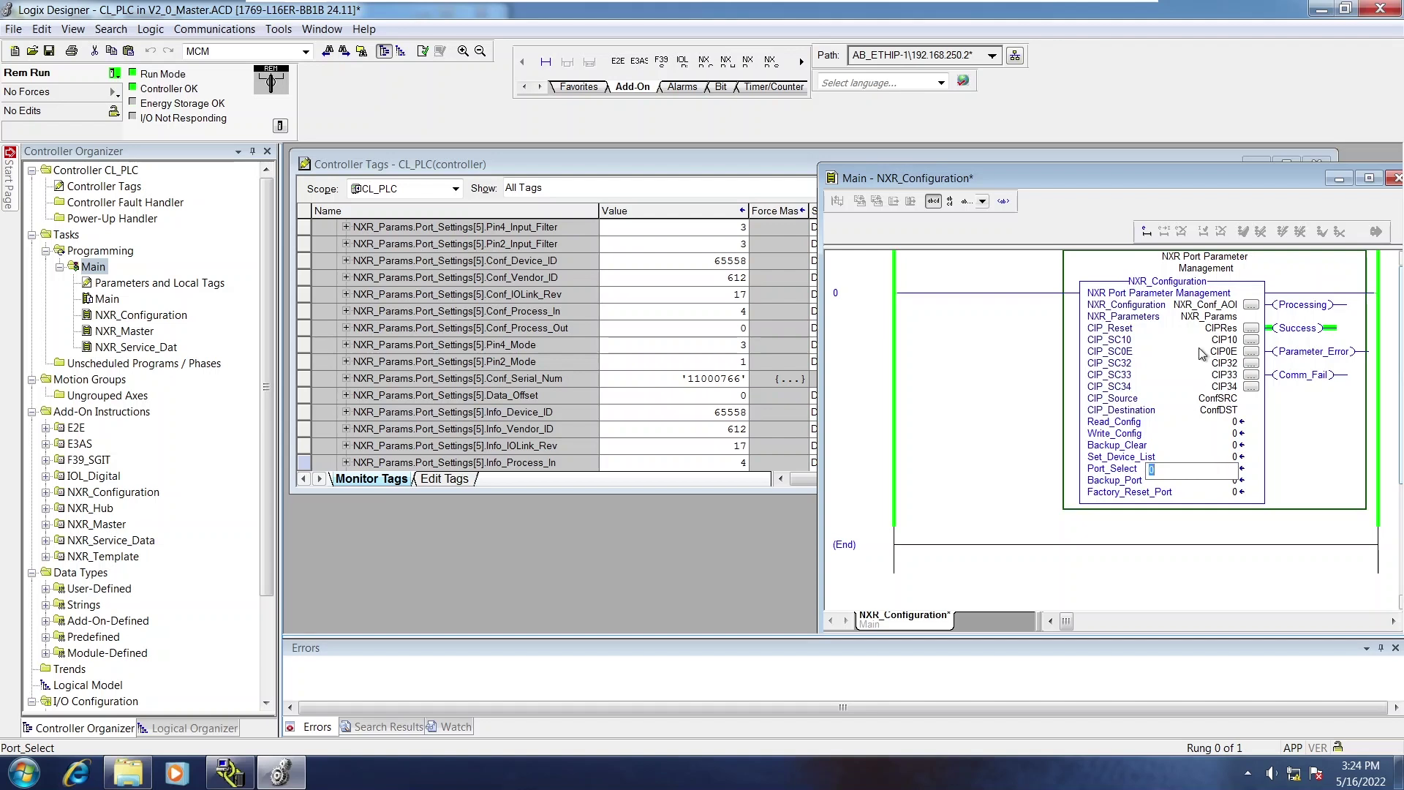
pyautogui.write('6')
pyautogui.press('Return')
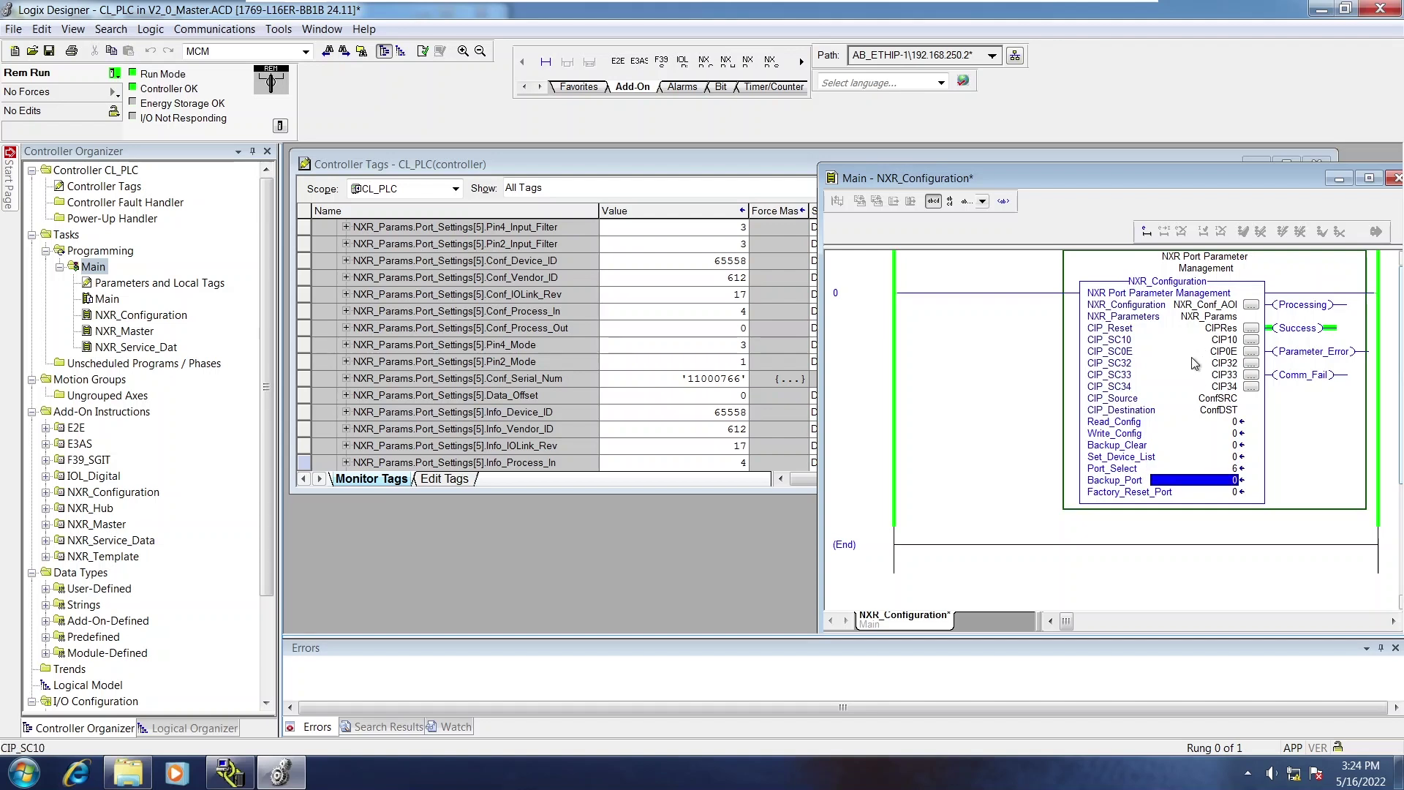
# Set Factory_Reset_Port to 1 to factory reset port 6.
pyautogui.click(1219, 496)
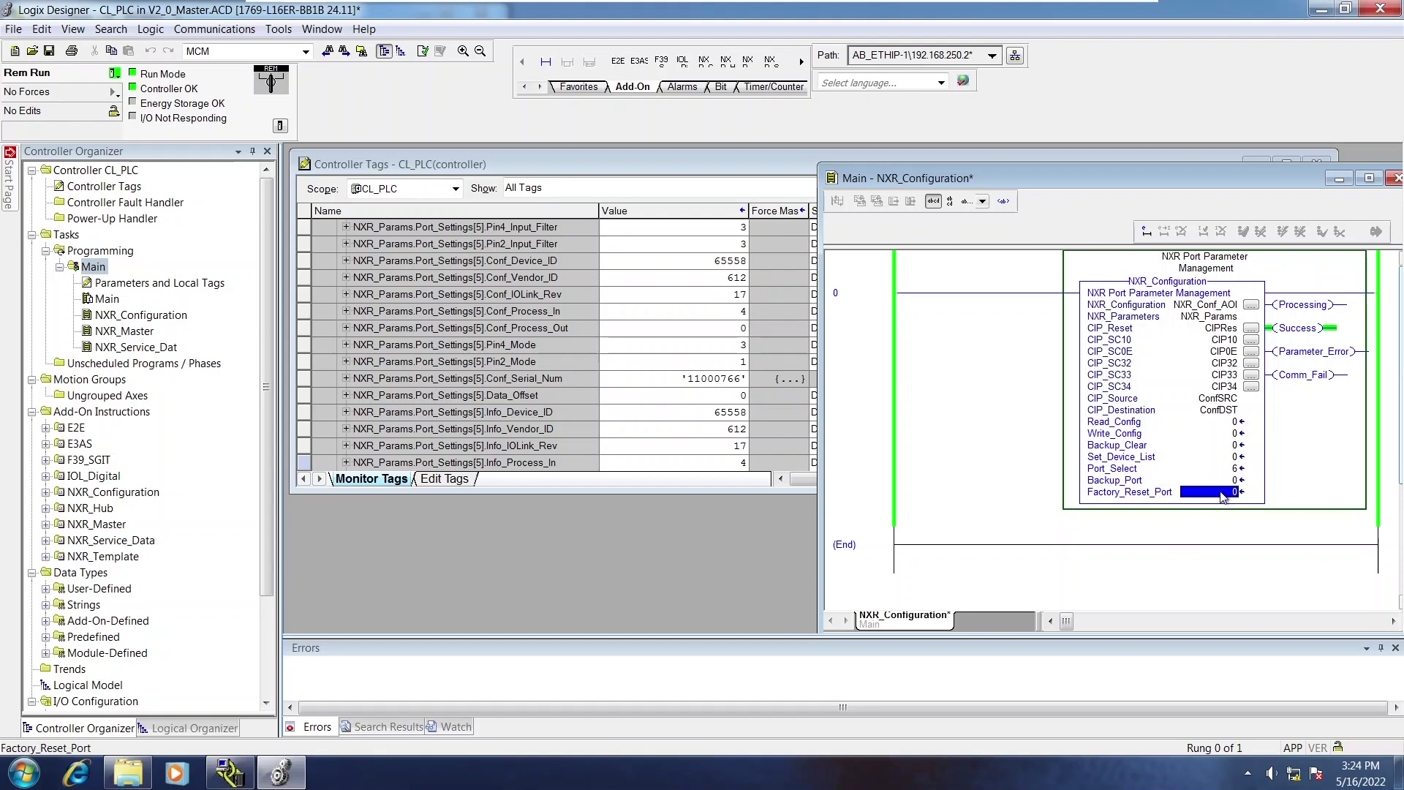
pyautogui.click(1222, 496)
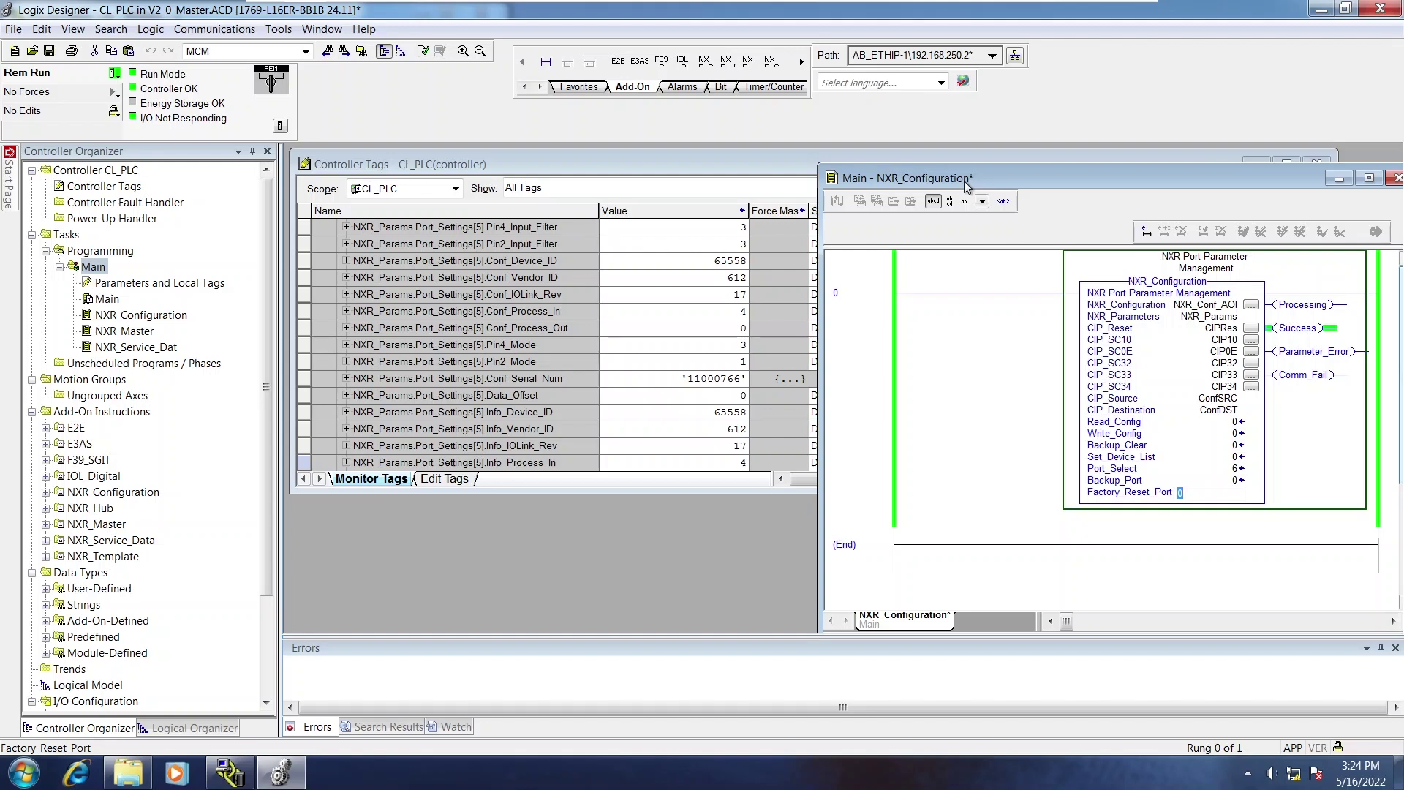
pyautogui.write('1')
pyautogui.press('Return')
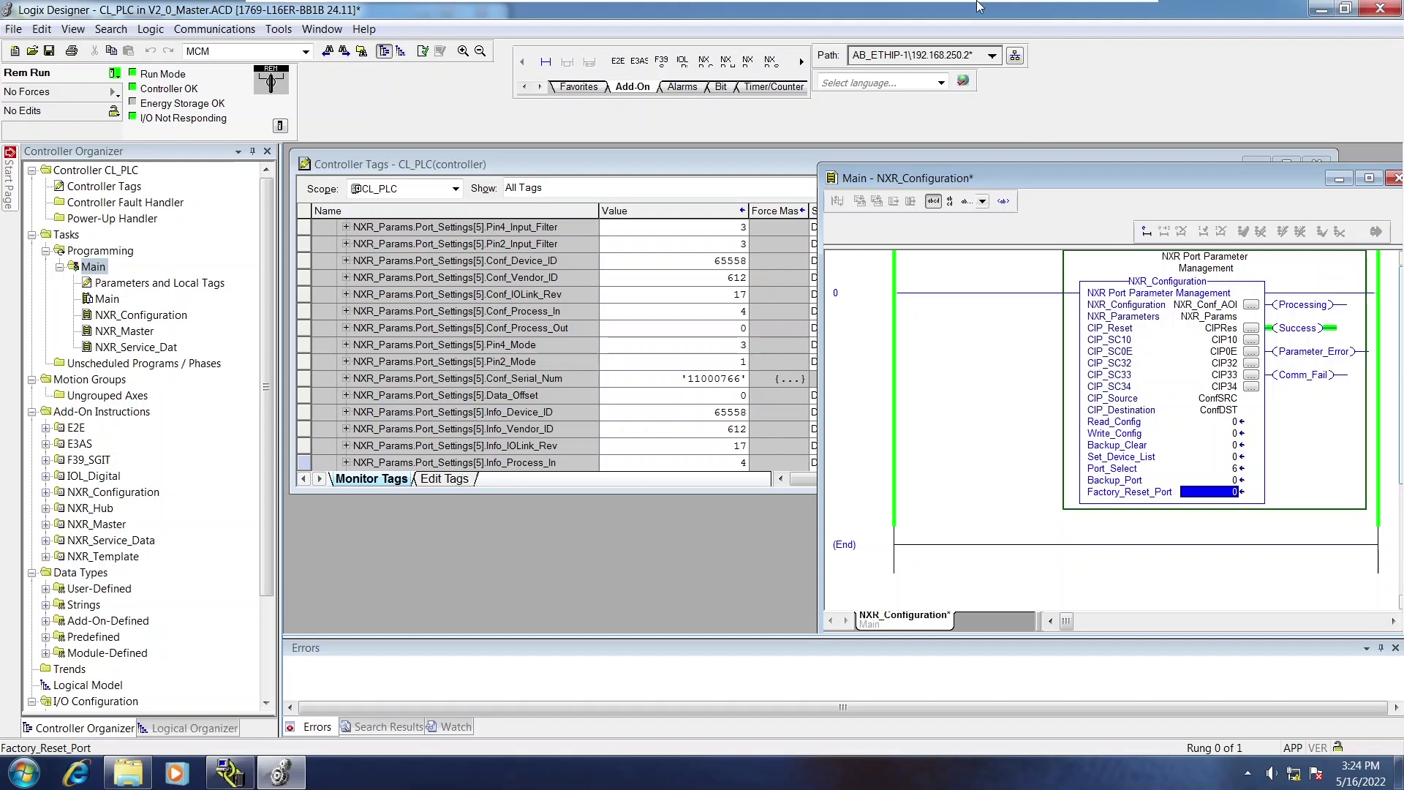
# Set Port_Settings[5].Device_Verification to 1 in Controller Tags.
pyautogui.click(1229, 481)
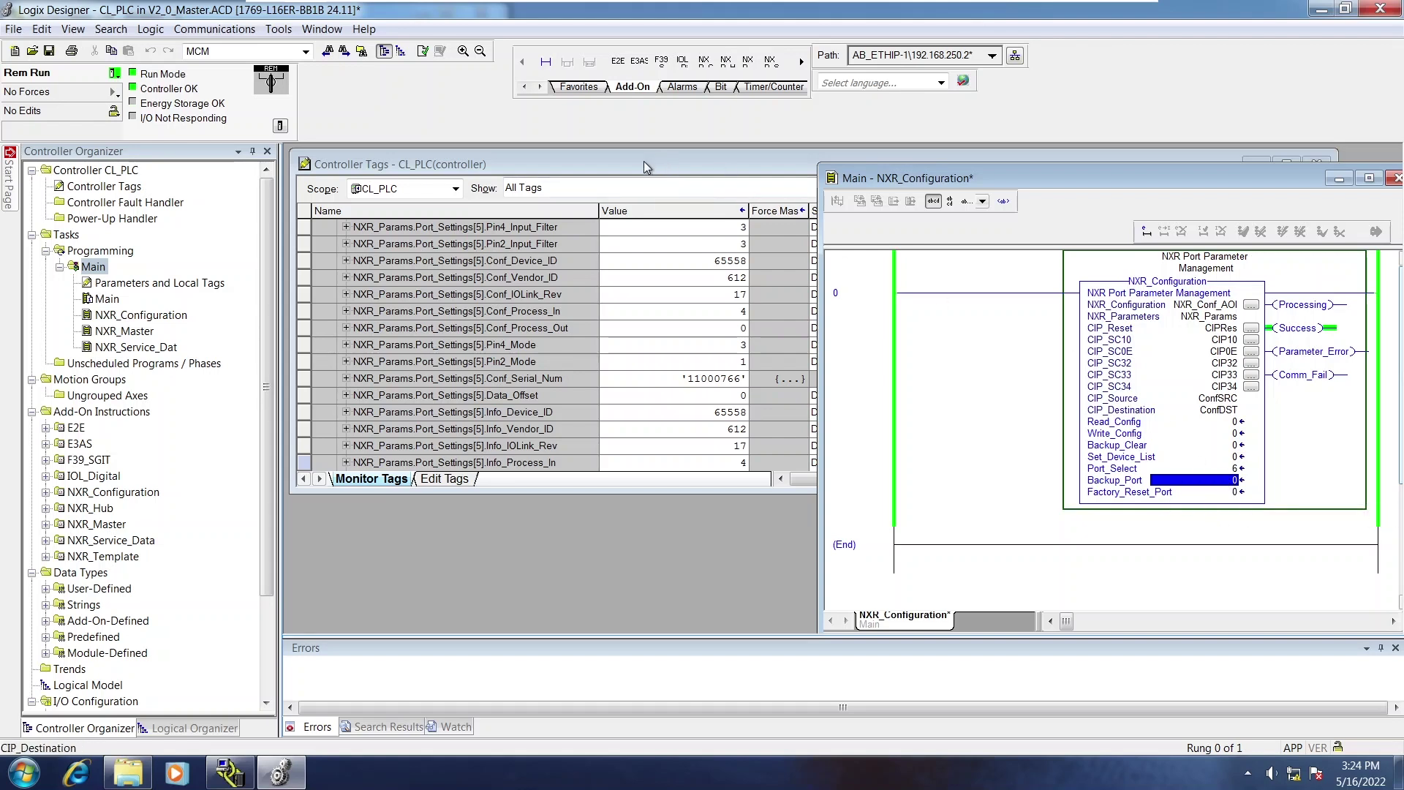
pyautogui.click(654, 294)
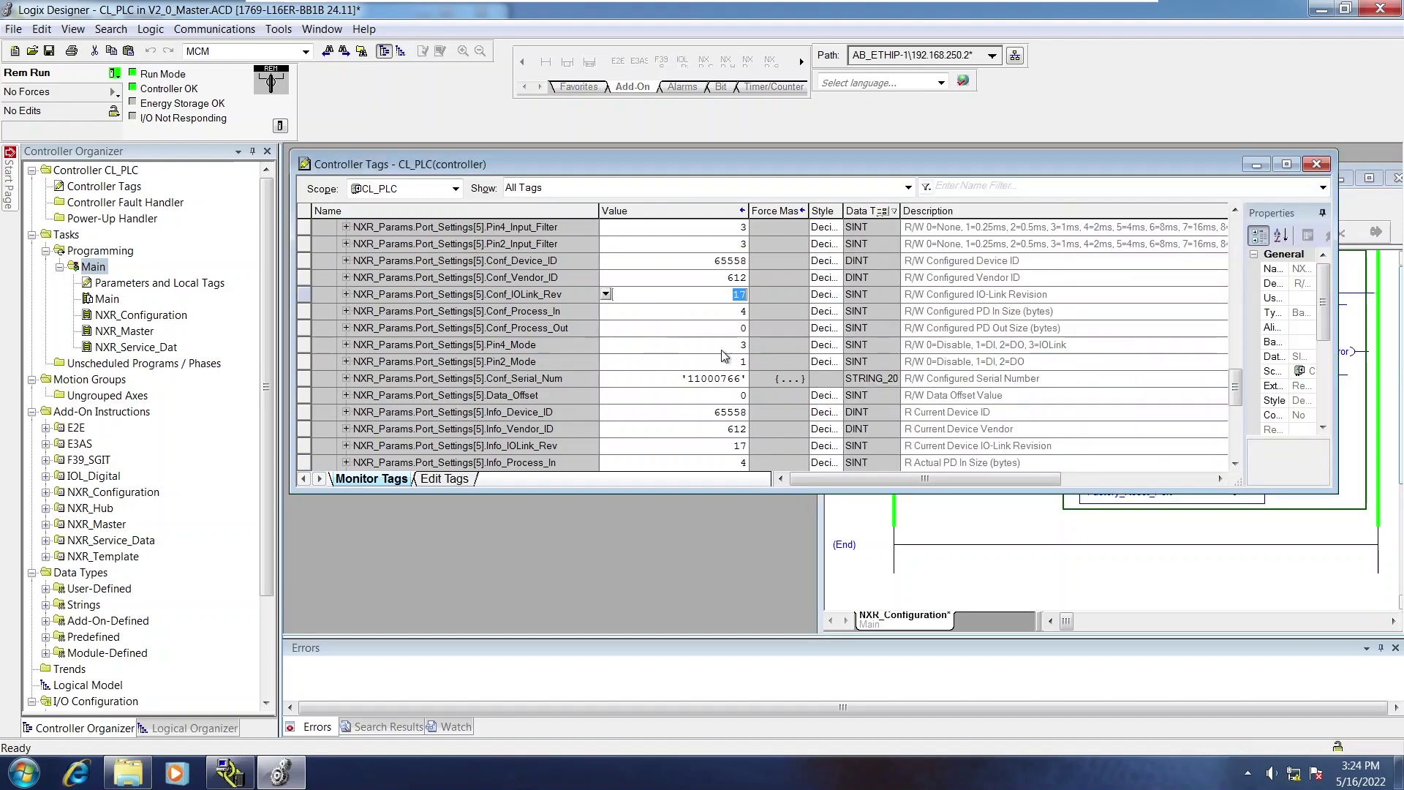
pyautogui.scroll(2, 683, 372)
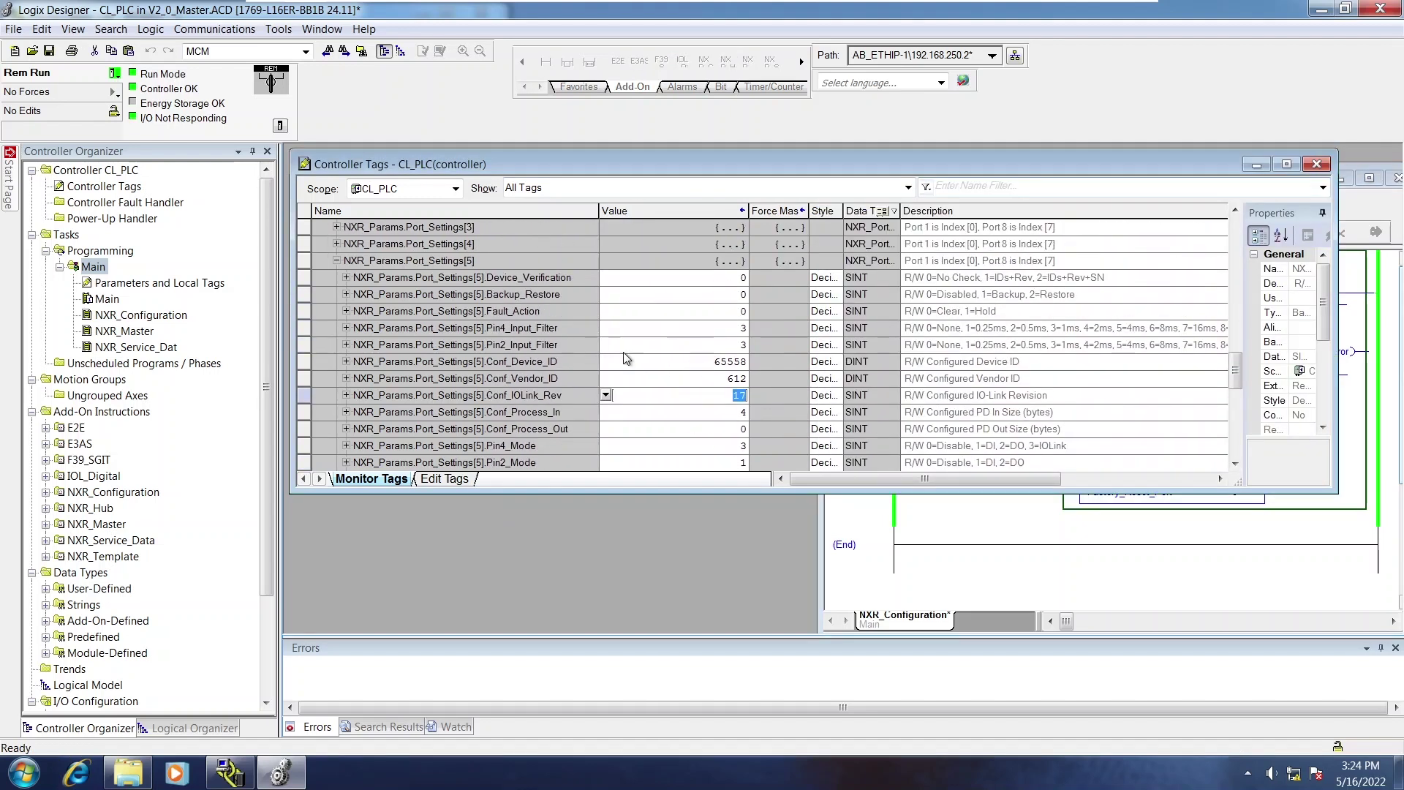
pyautogui.click(710, 279)
pyautogui.write('1')
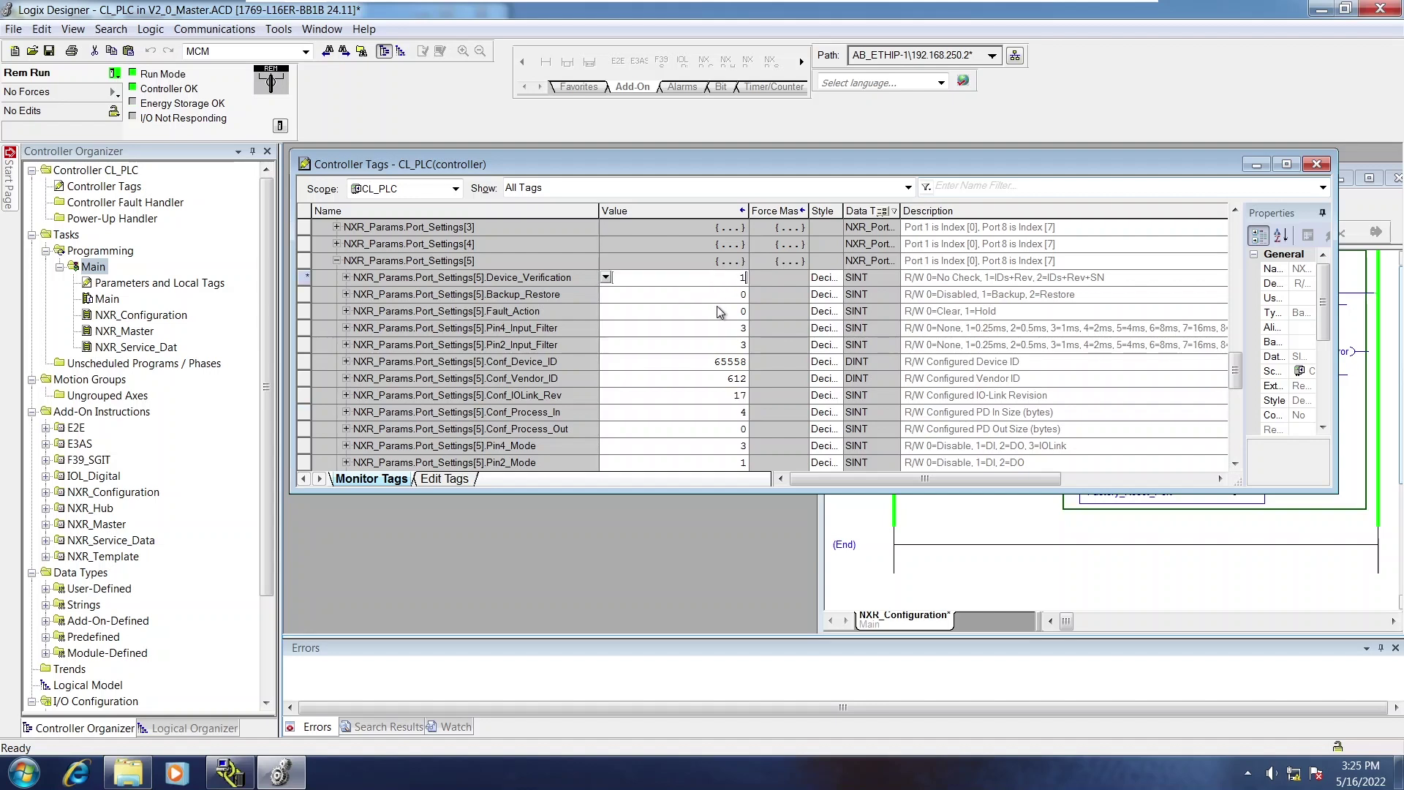
pyautogui.press('Return')
# Set Port_Settings[5].Backup_Restore to 1 to enable backup.
pyautogui.click(721, 295)
pyautogui.write('1')
pyautogui.press('Return')
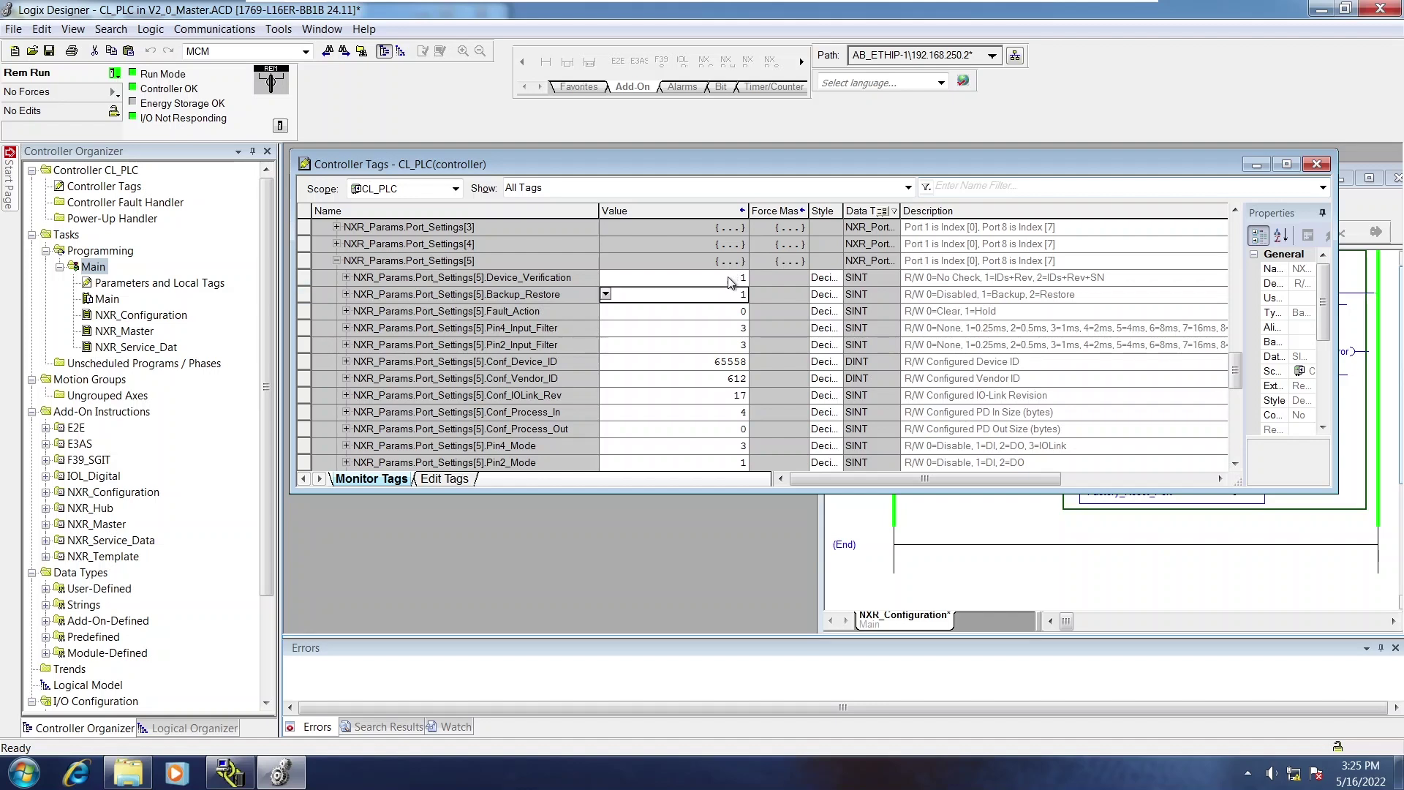
# Set Write_Config to 1 to write port 6's configuration.
pyautogui.click(973, 542)
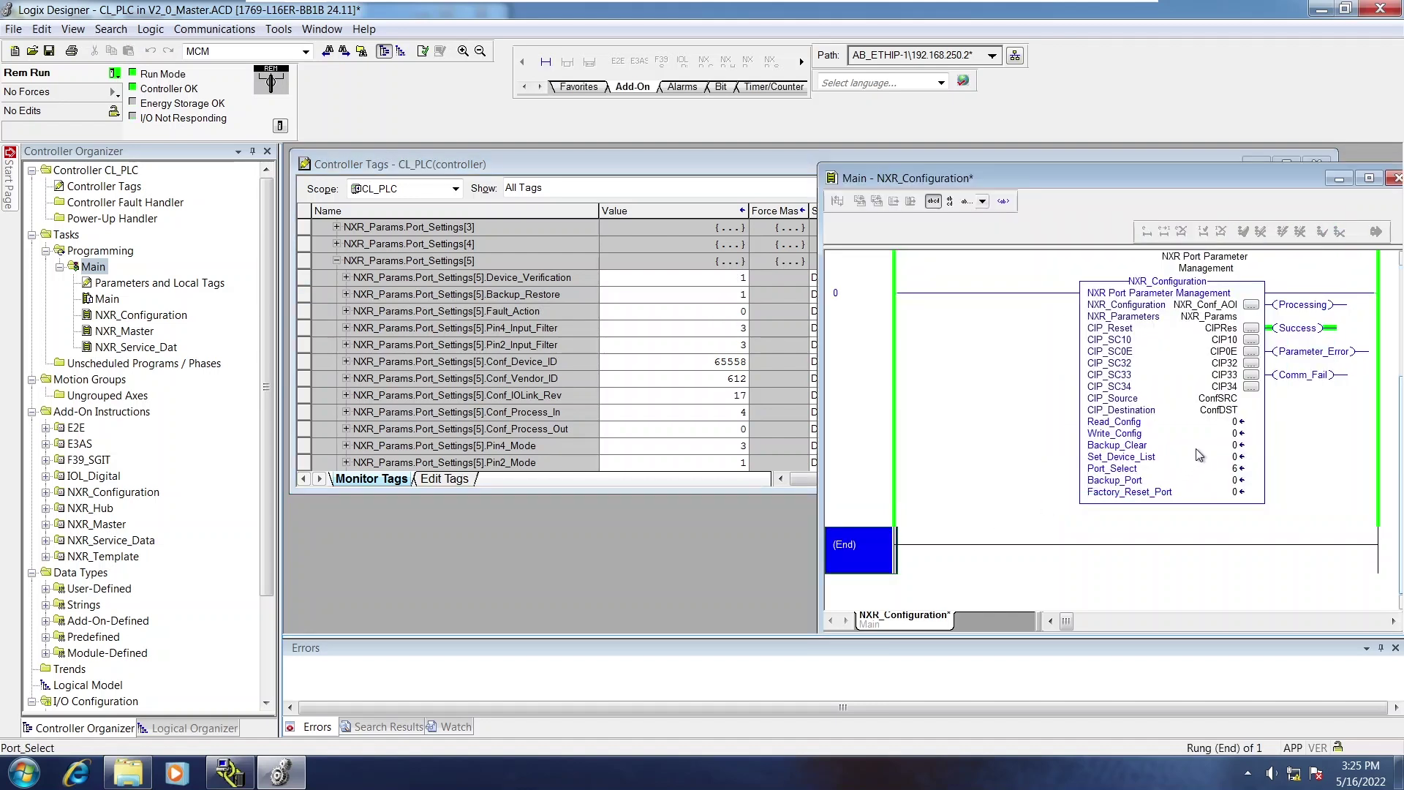
pyautogui.doubleClick(1231, 435)
pyautogui.write('1')
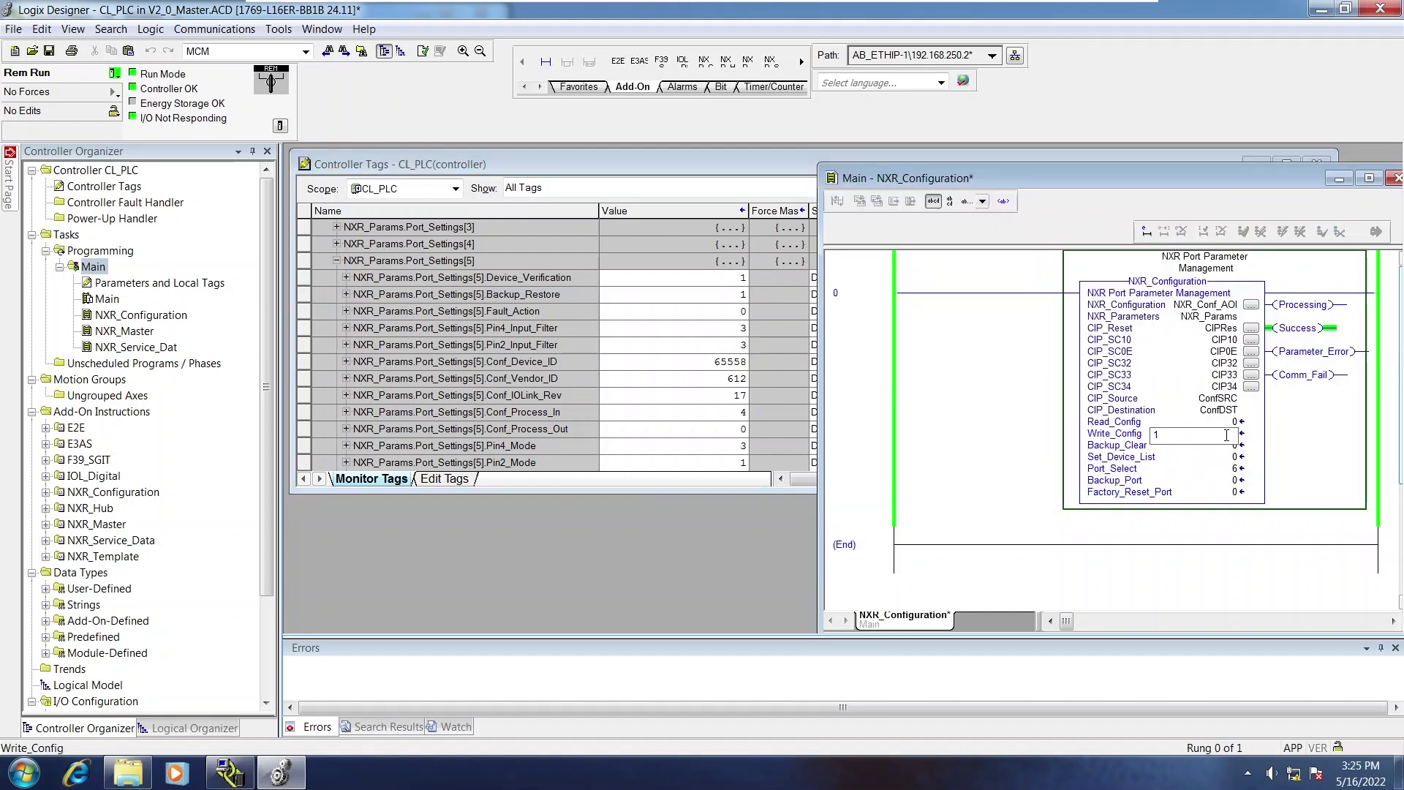
pyautogui.press('Return')
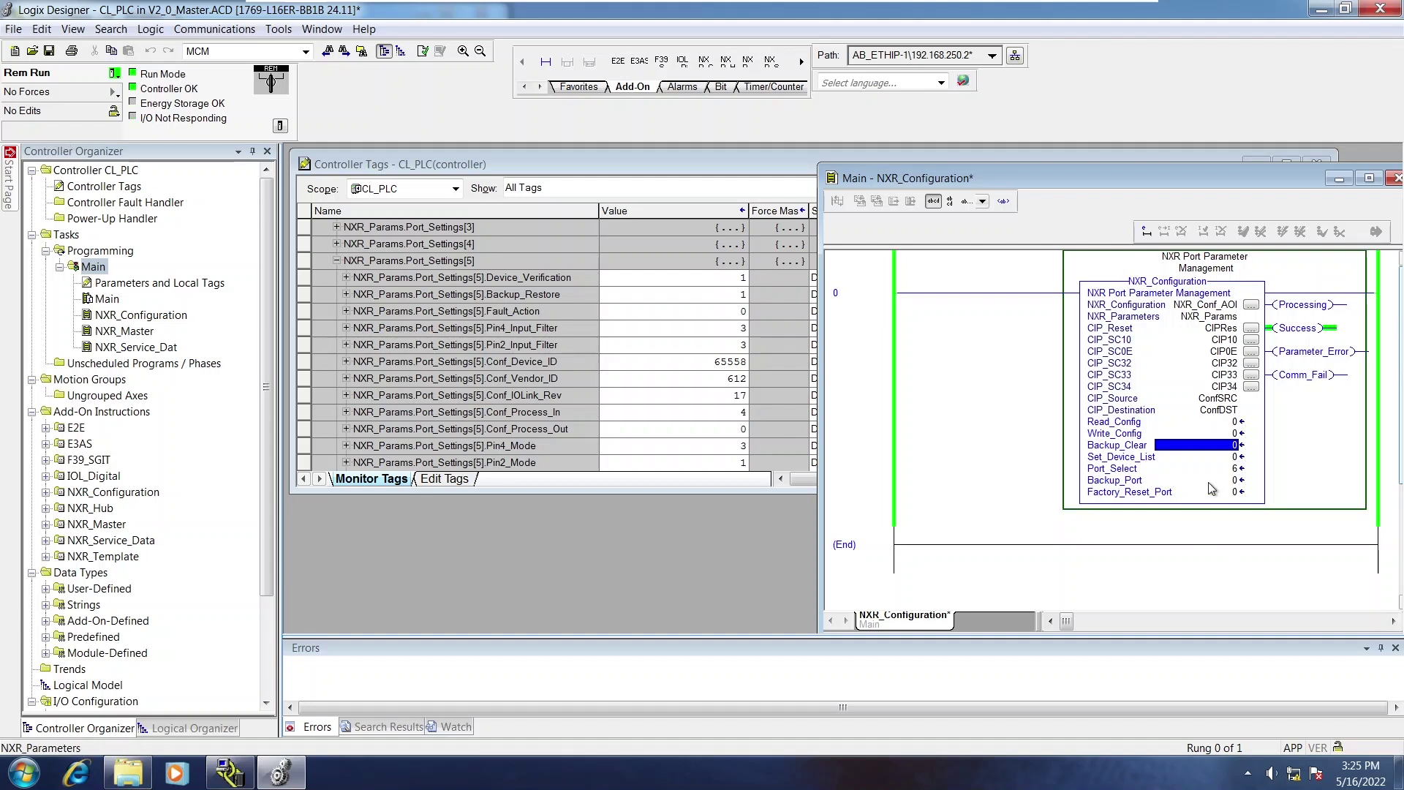
# Set Backup_Port to 1 to back up port 6's sensor.
pyautogui.doubleClick(1236, 480)
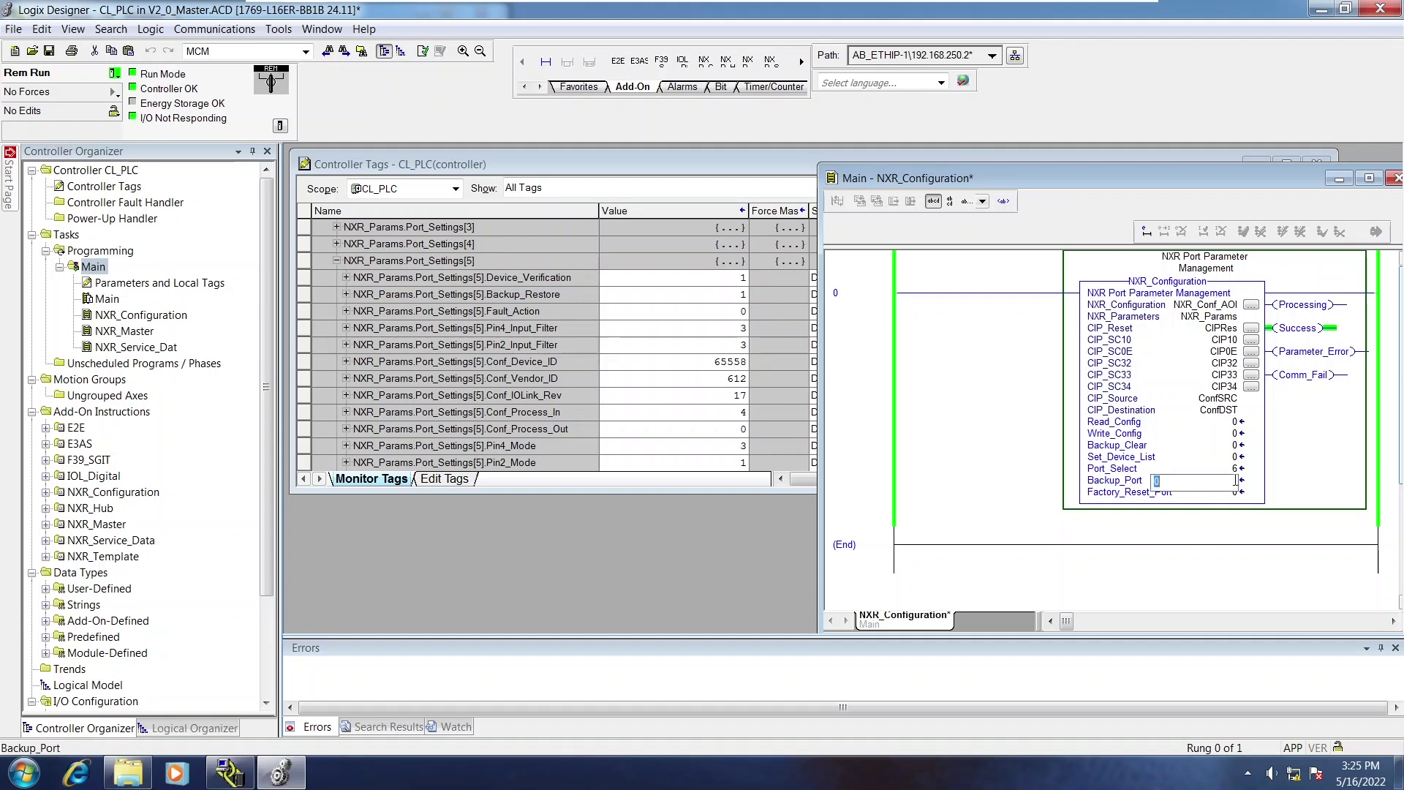
pyautogui.write('1')
pyautogui.press('Return')
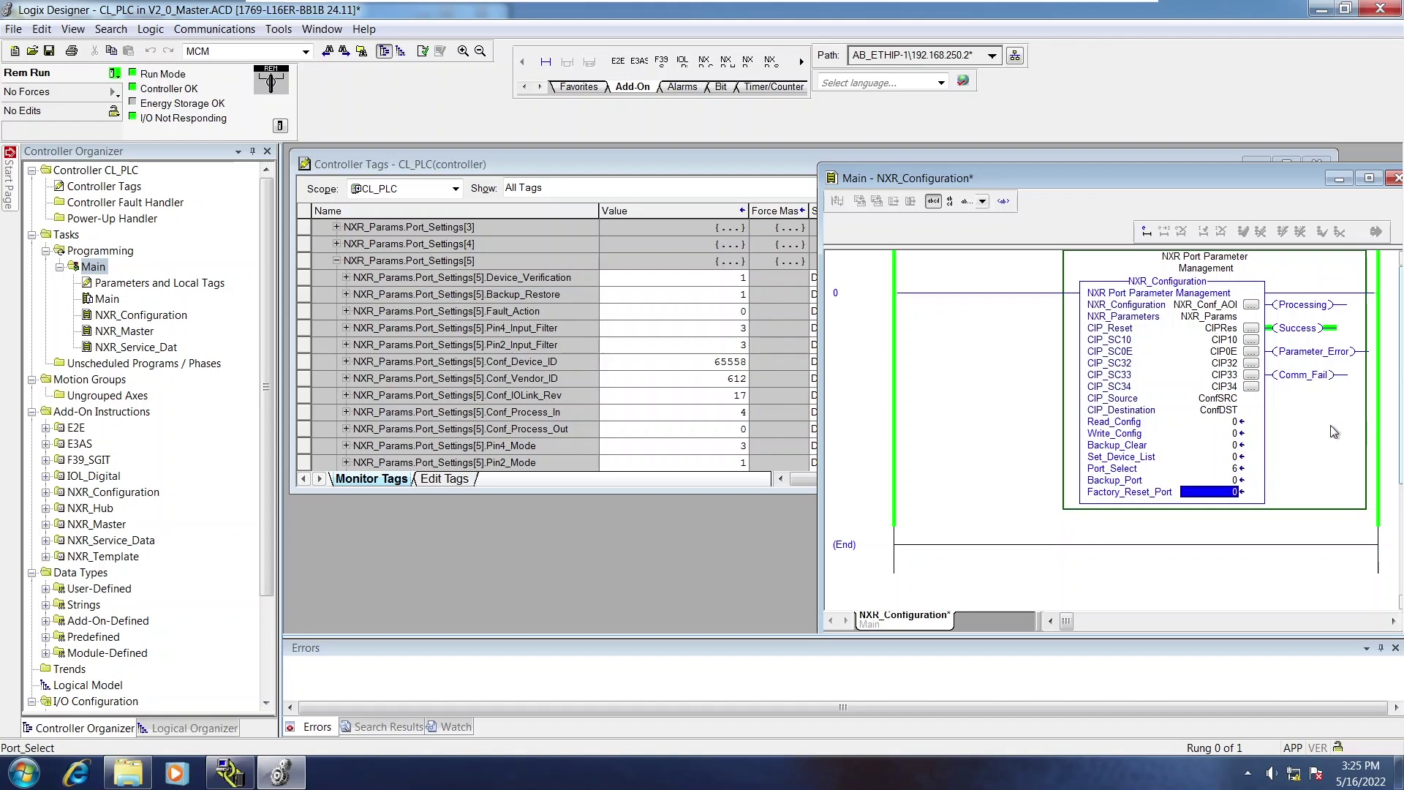
# In Controller Tags, set port 6's Backup_Restore to 2 for restore.
pyautogui.click(636, 166)
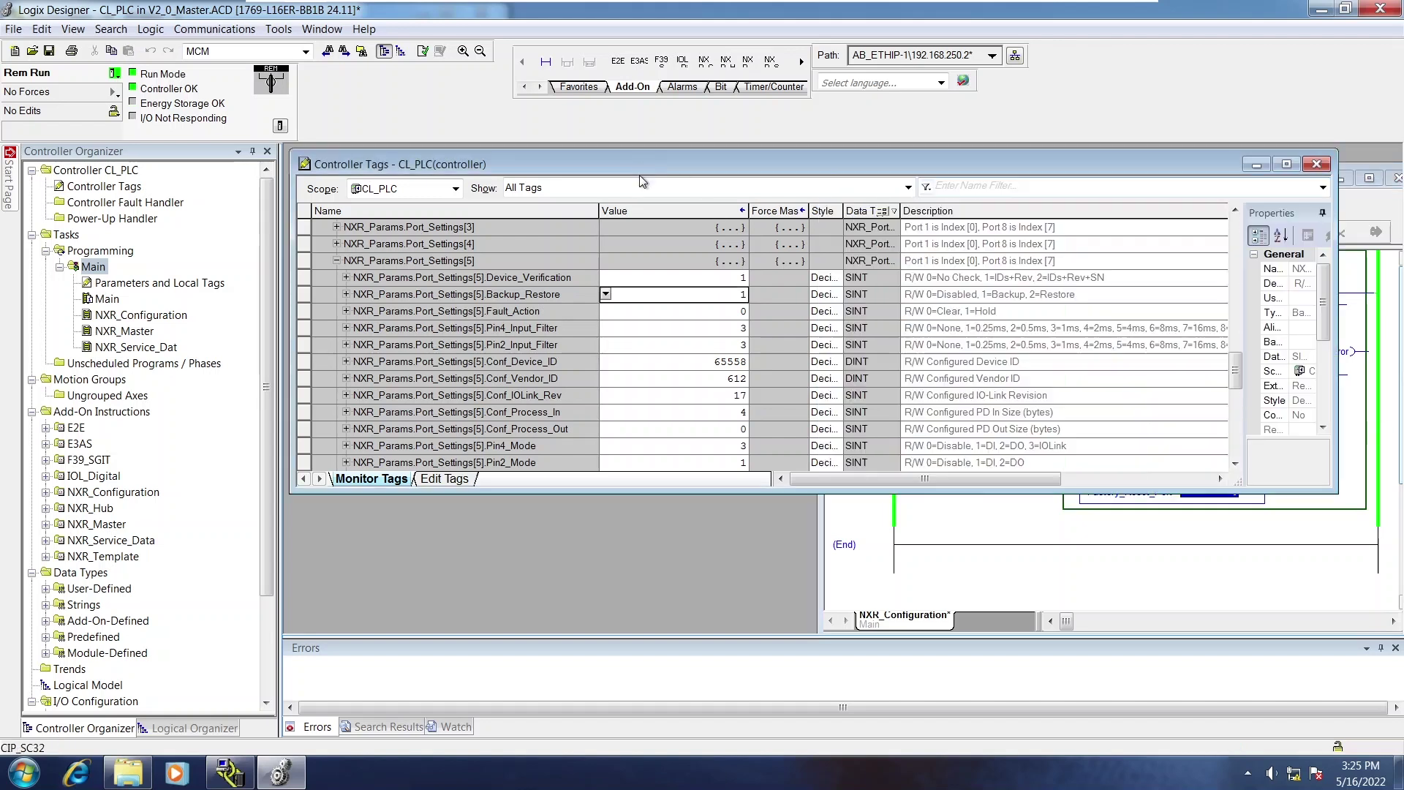
pyautogui.click(713, 294)
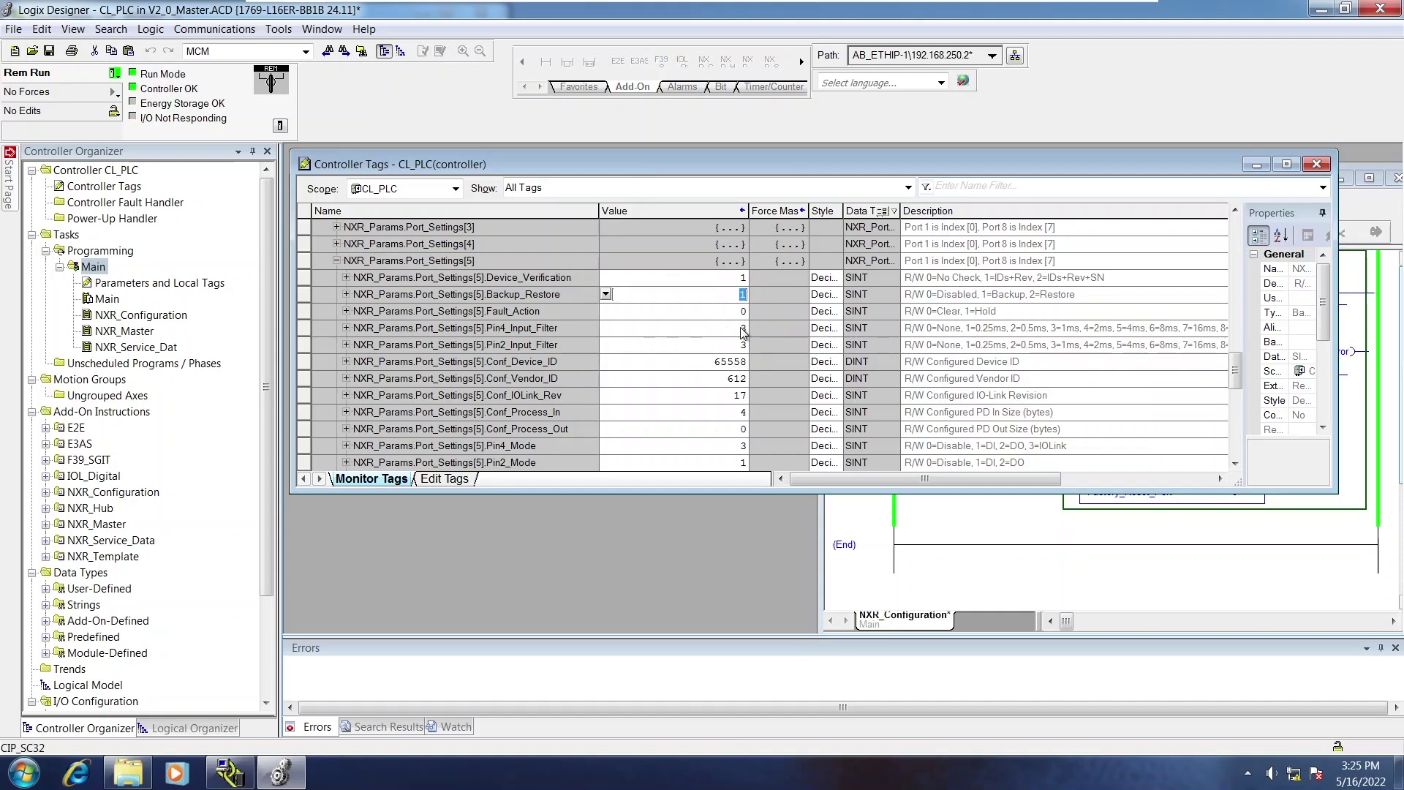
pyautogui.write('2')
pyautogui.press('Return')
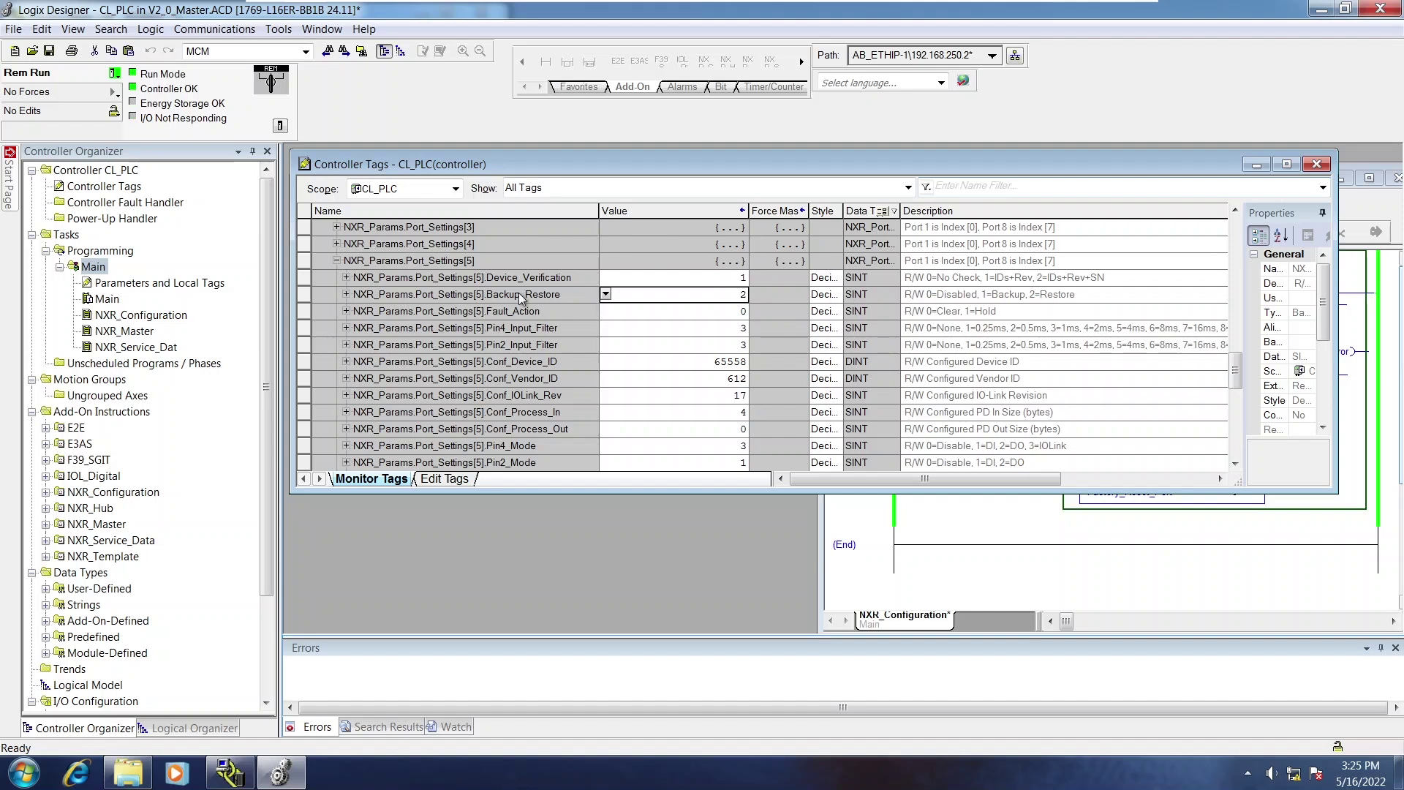
# Set Write_Config to 1 in the NXR_Configuration ladder after the value 2 is rejected as an overflow.
pyautogui.click(976, 541)
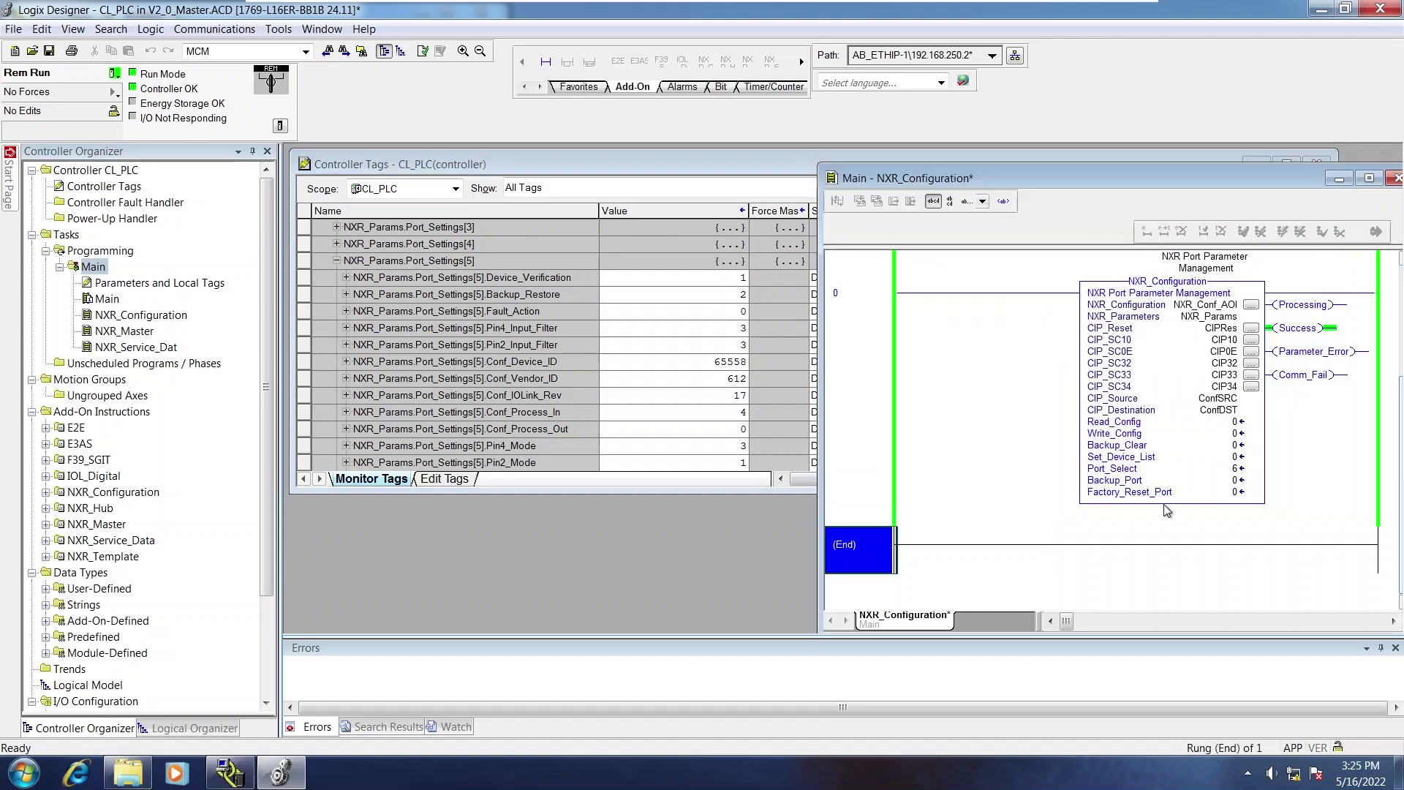
pyautogui.doubleClick(1235, 437)
pyautogui.write('2')
pyautogui.press('Return')
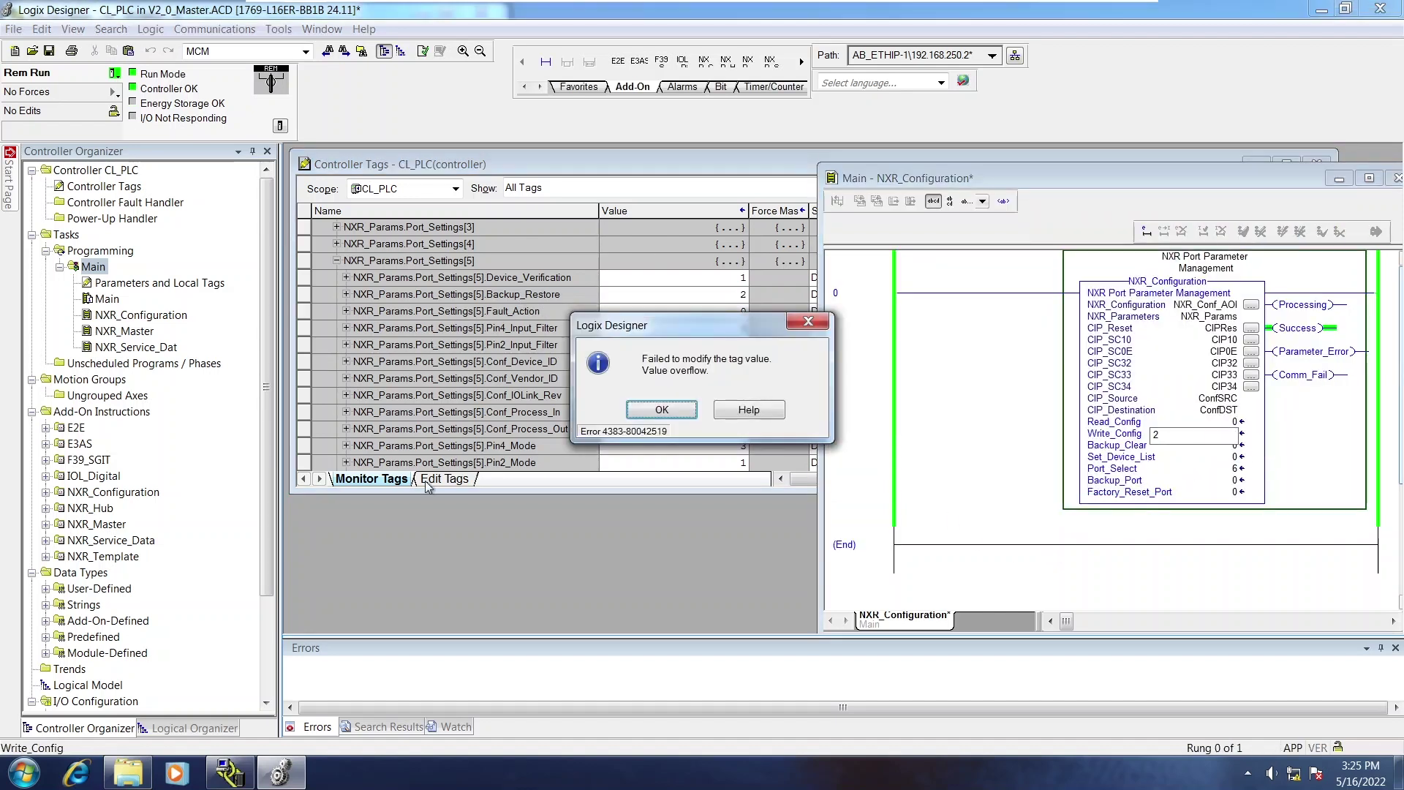
pyautogui.click(671, 408)
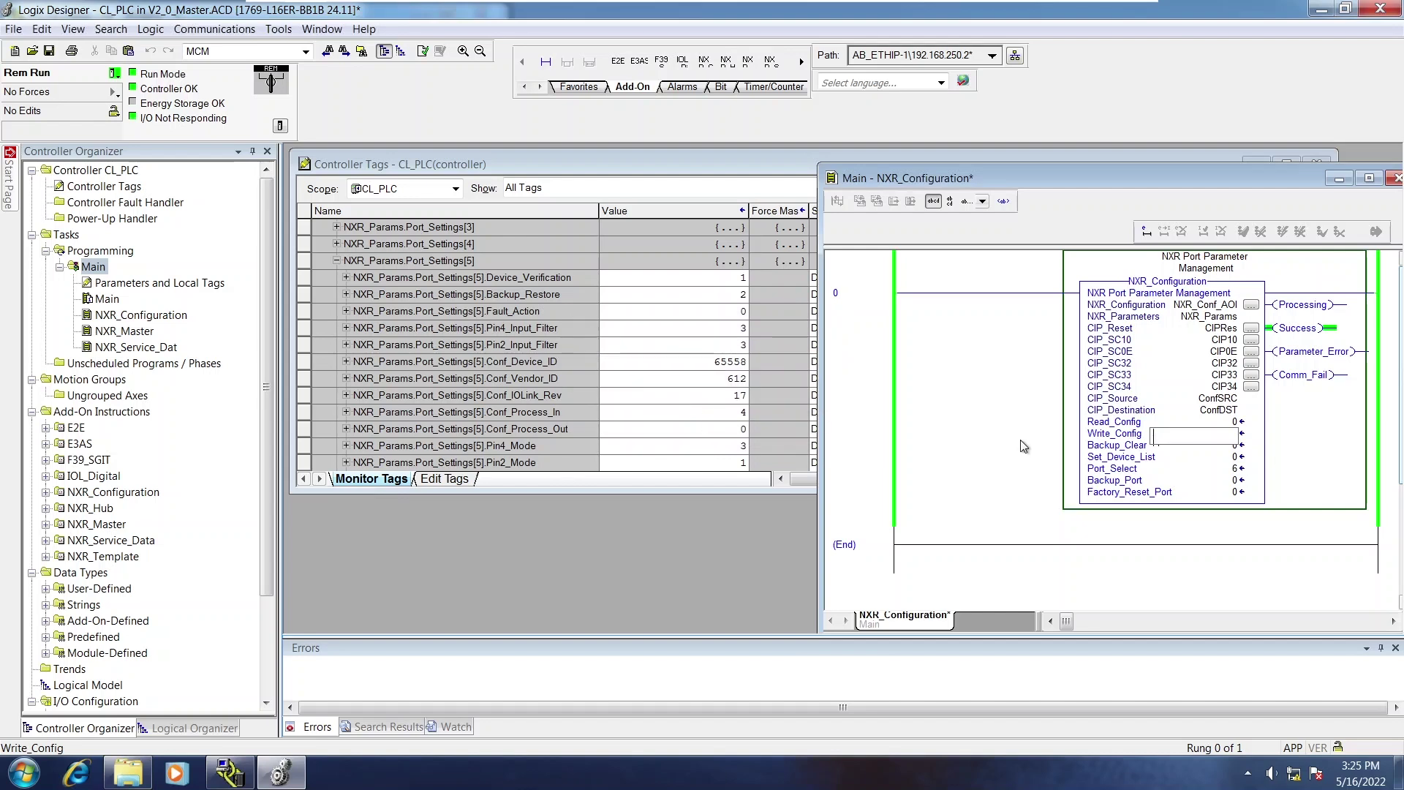
pyautogui.write('1')
pyautogui.press('Return')
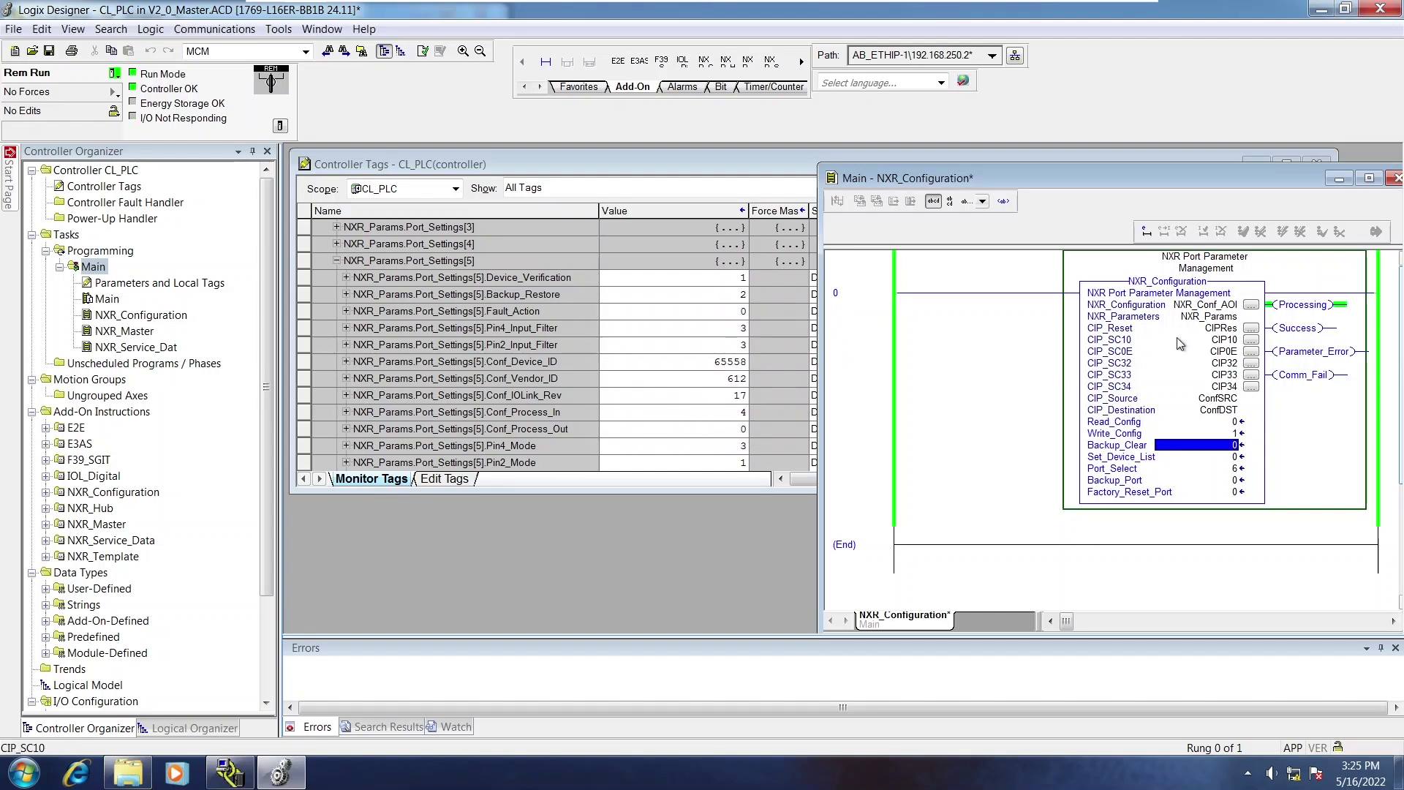
# Move the NXR_Configuration routine window left, in front of the Controller Tags window.
pyautogui.click(670, 171)
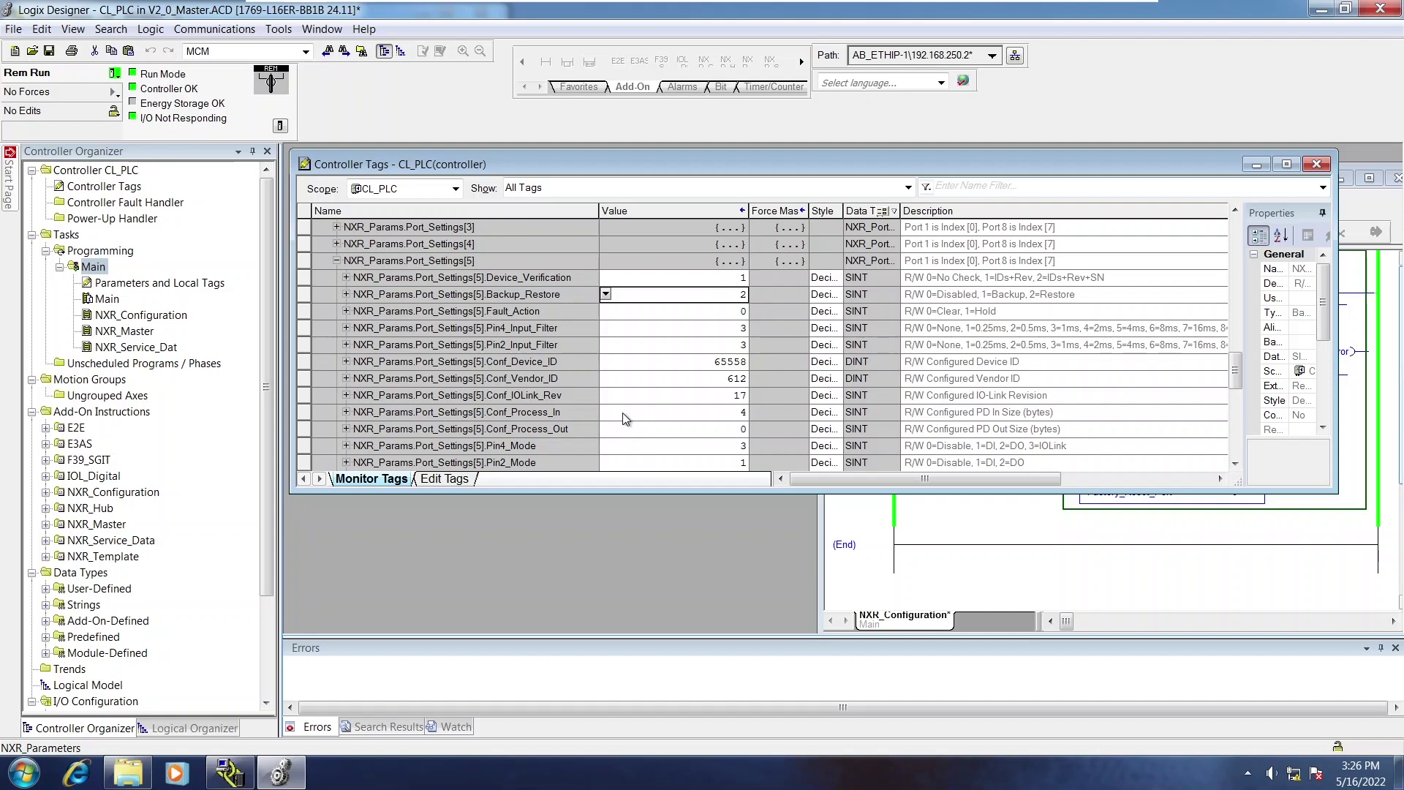
pyautogui.click(961, 519)
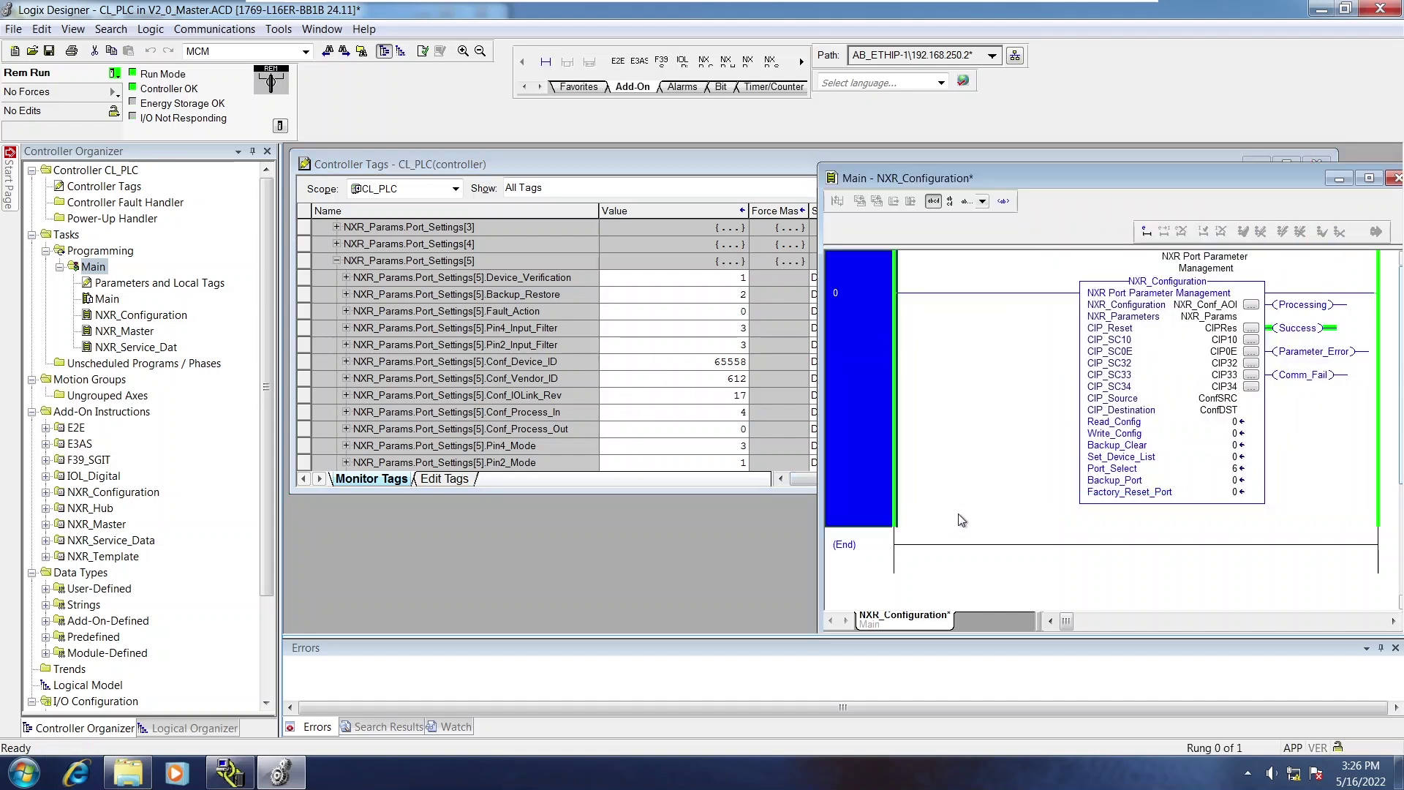
pyautogui.moveTo(954, 181); pyautogui.dragTo(748, 171)
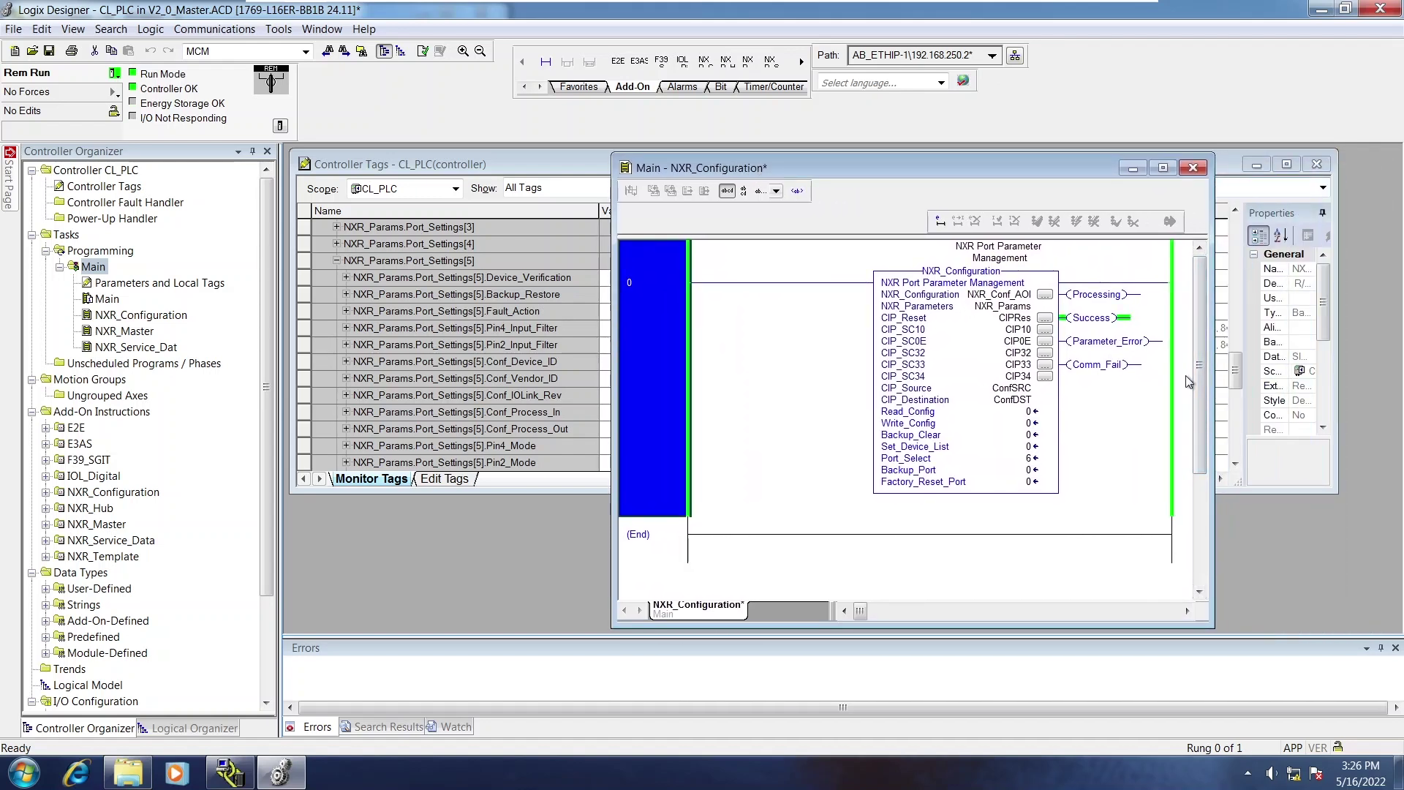